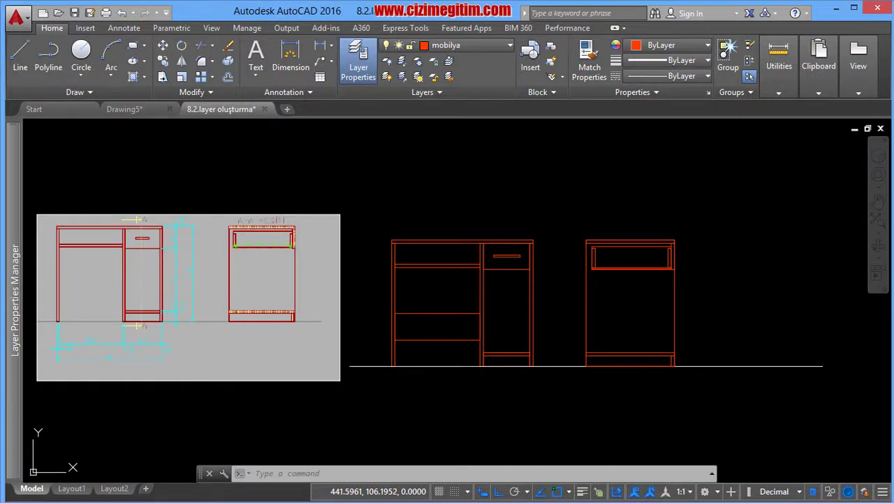
Make eksen çizgisi the current layer.
scroll(89, 255, "up", 5)
scroll(257, 308, "down", 3)
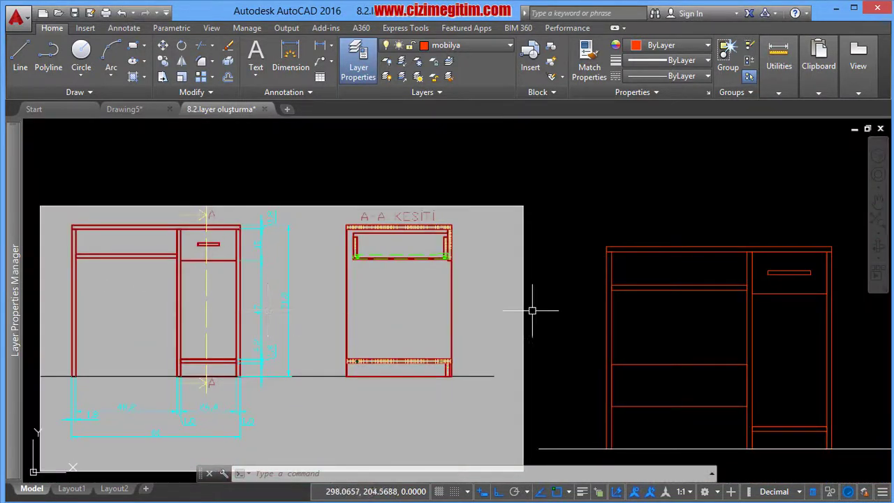
scroll(533, 310, "down", 4)
middle_click_drag(538, 259, 375, 233)
scroll(553, 279, "up", 2)
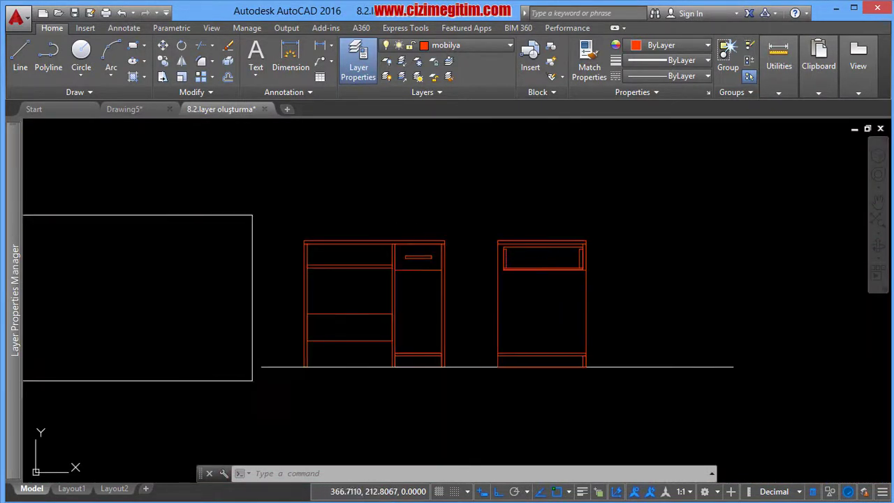
middle_click_drag(380, 265, 467, 267)
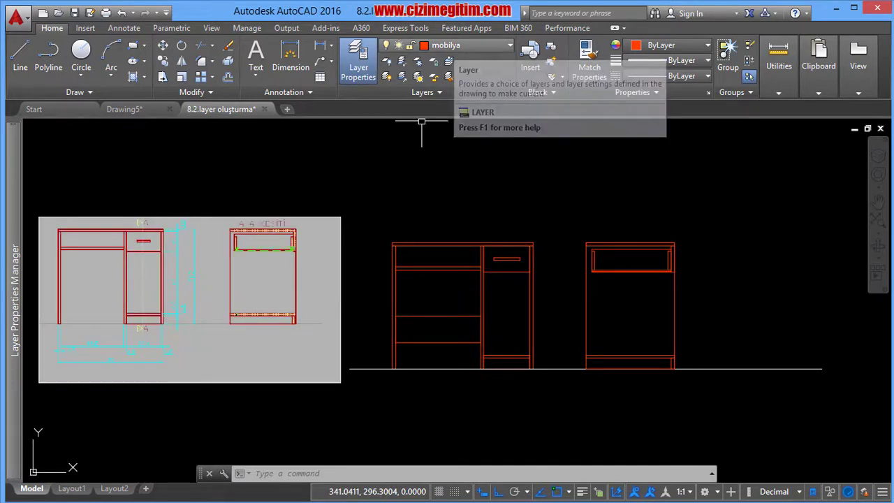
left_click(465, 44)
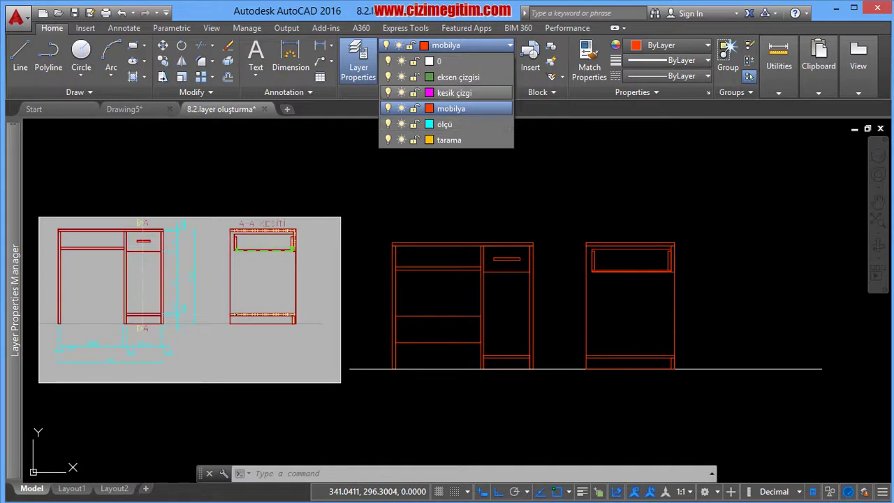
left_click(458, 77)
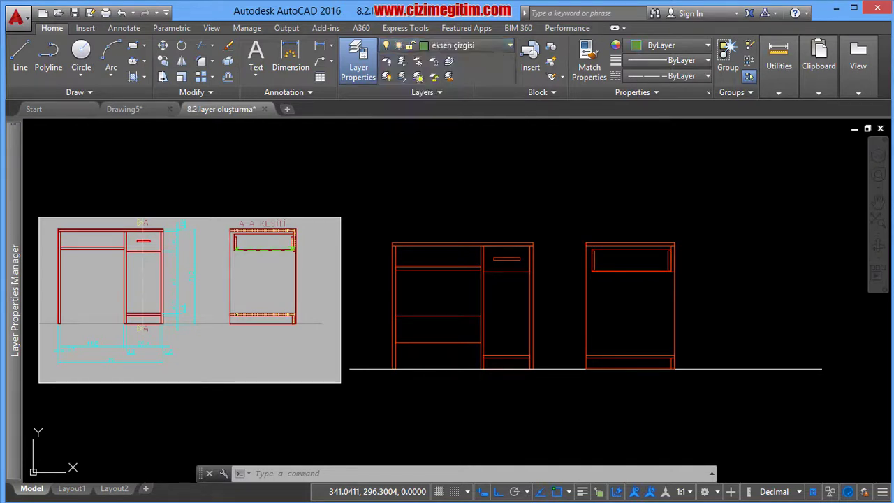
middle_click_drag(514, 216, 493, 219)
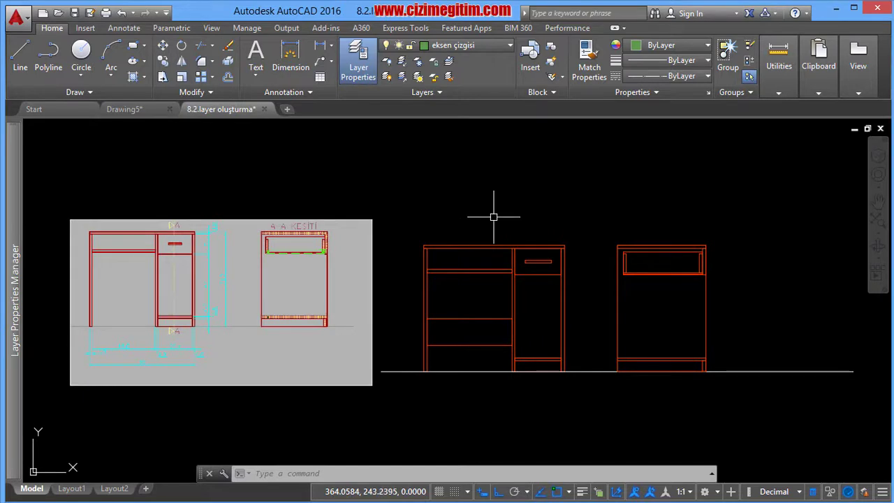
Draw a vertical line from above the drawer cabinet down past the ground line.
key("Return")
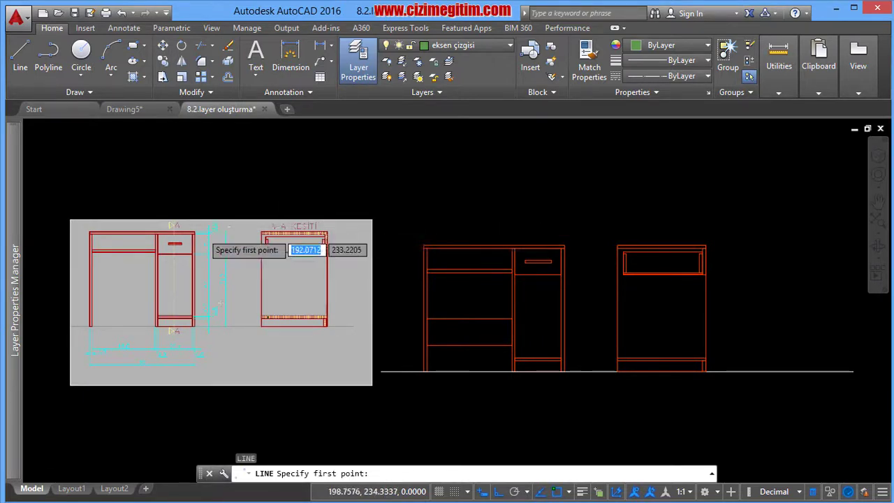
scroll(164, 234, "up", 3)
scroll(185, 213, "down", 1)
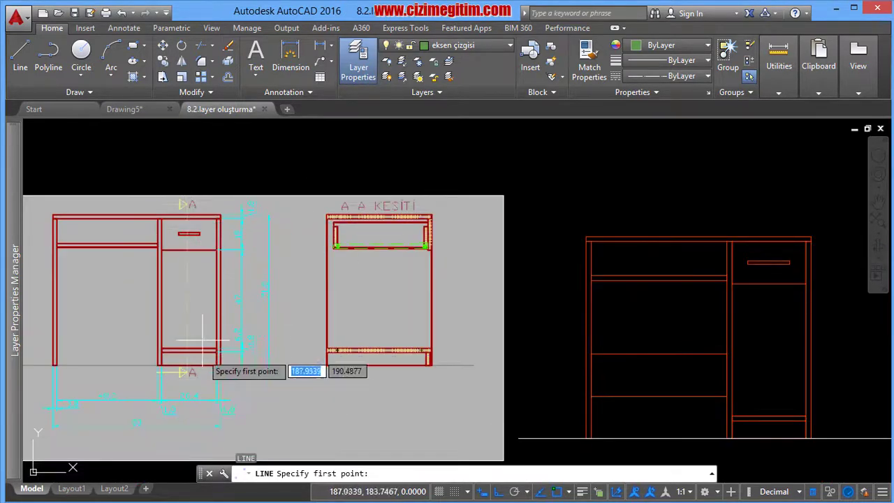
scroll(183, 258, "up", 2)
scroll(192, 419, "down", 3)
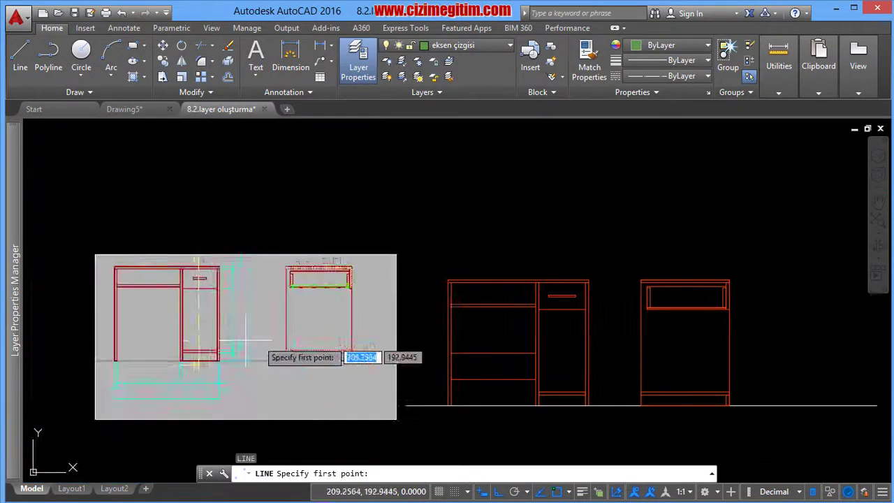
middle_click_drag(597, 328, 479, 317)
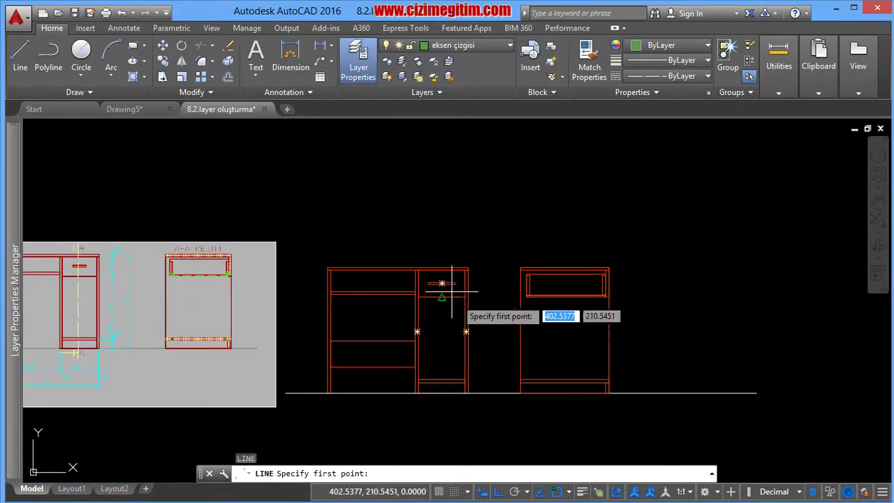
left_click(440, 245)
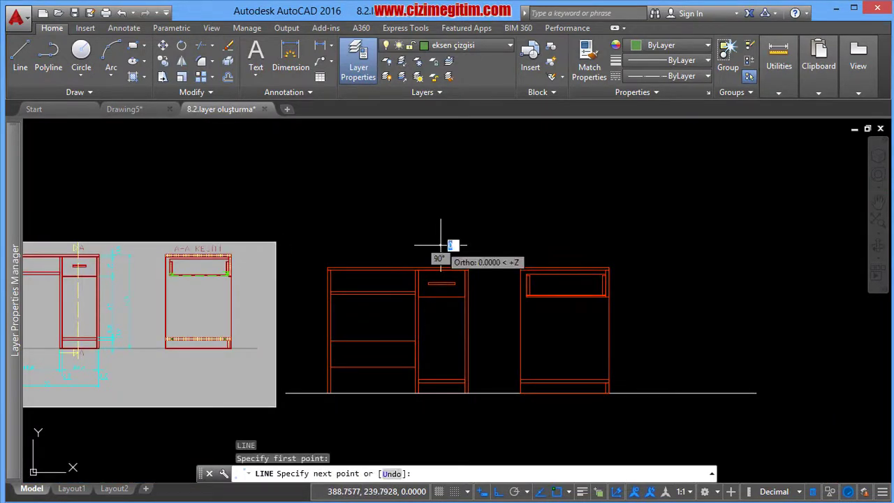
left_click(439, 411)
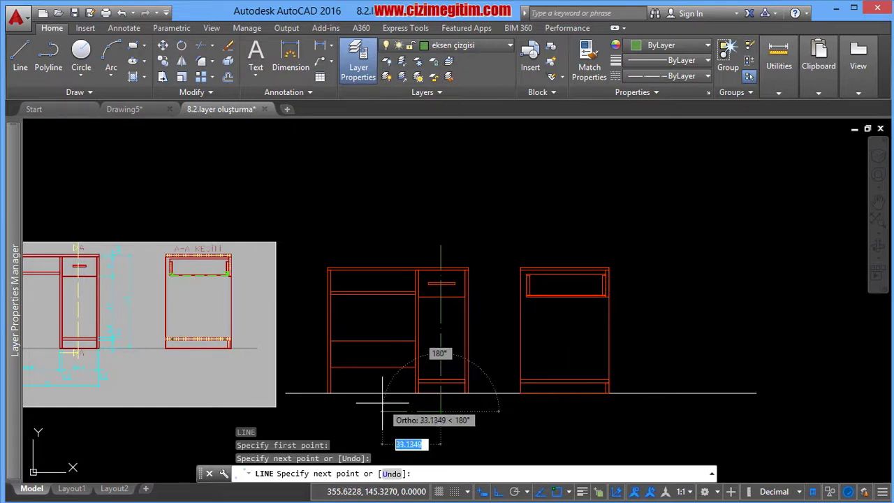
key("Return")
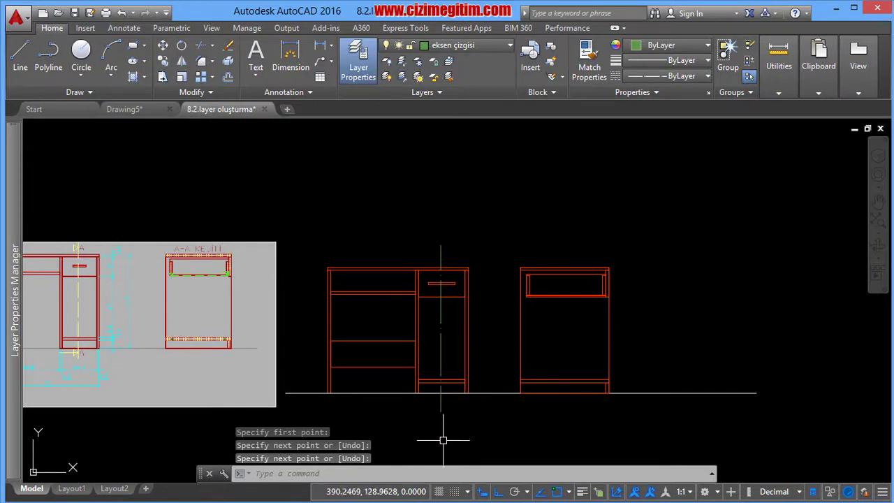
middle_click_drag(350, 203, 423, 207)
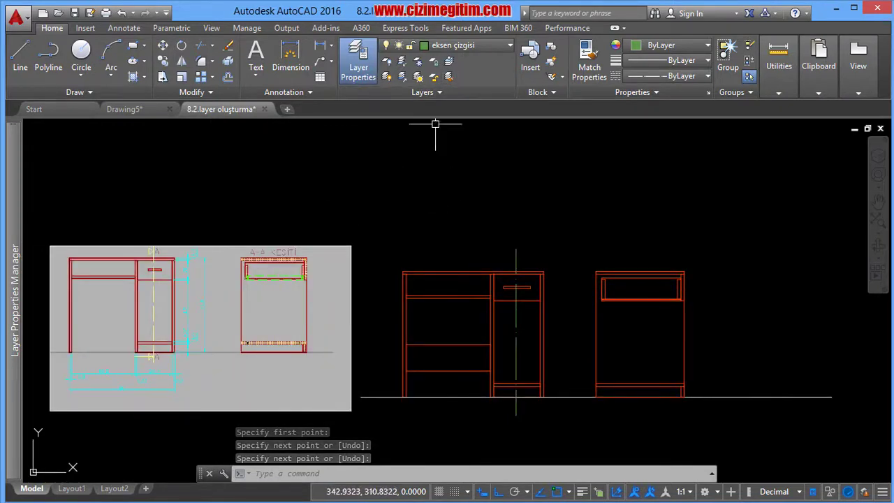
Make ölçü the current layer.
left_click(454, 45)
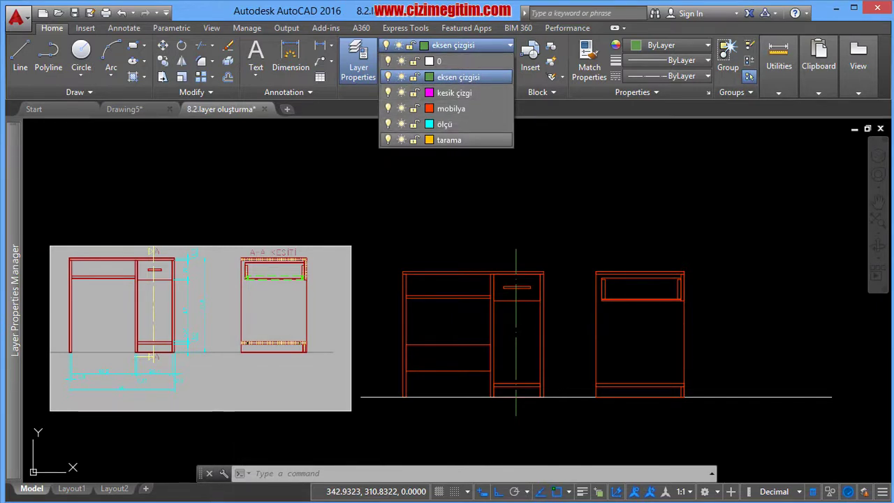
left_click(447, 124)
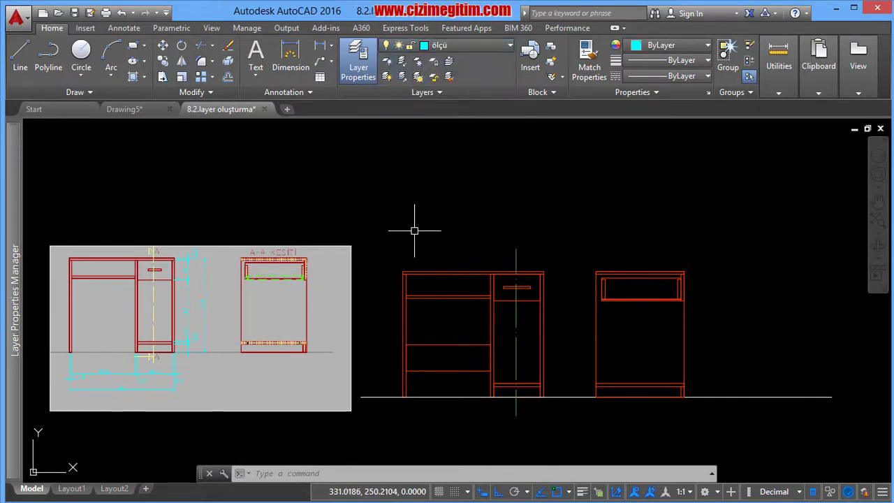
middle_click_drag(415, 231, 418, 228)
left_click(454, 45)
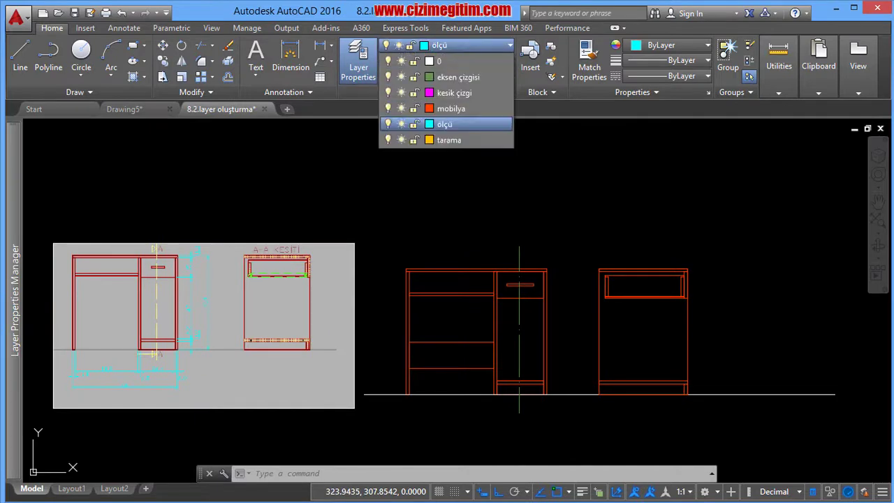
left_click(447, 124)
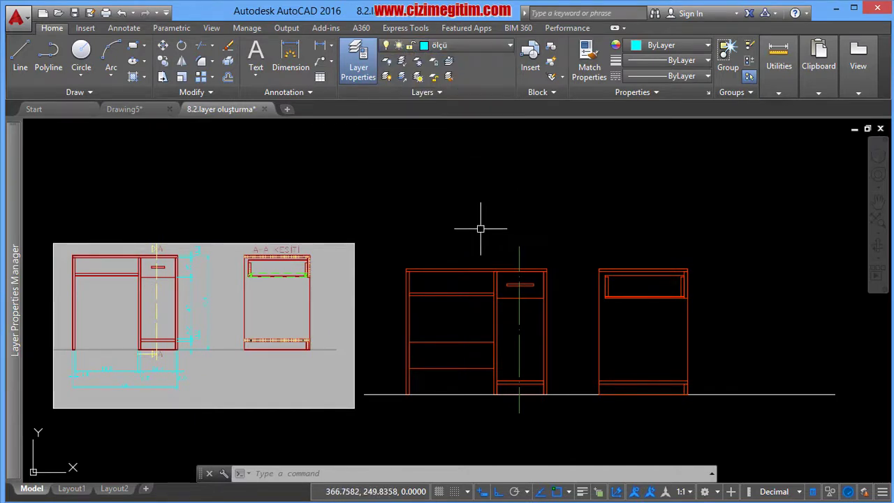
Draw the arrow's horizontal shaft from the centre line above the desk.
type("l")
key("Return")
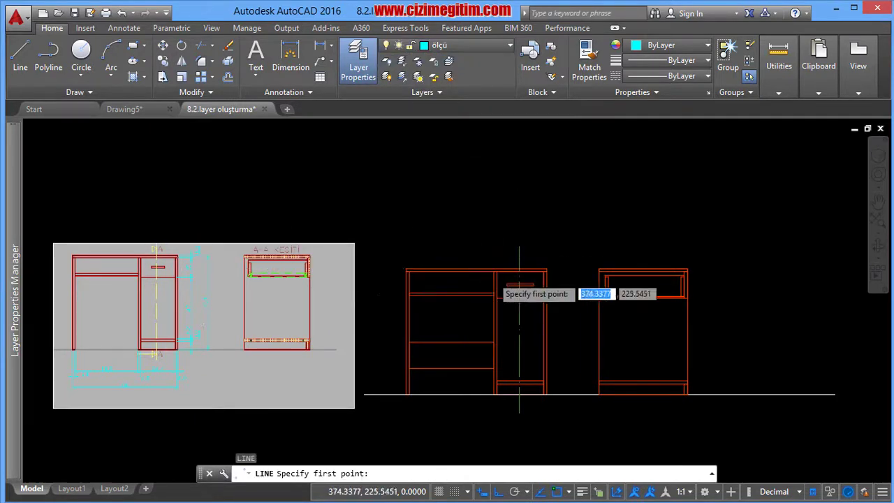
scroll(492, 278, "up", 2)
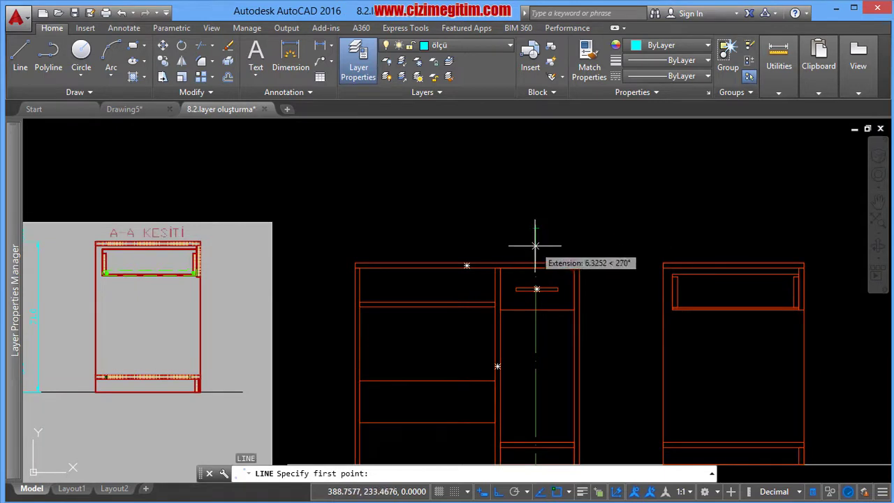
left_click(535, 246)
left_click(481, 239)
right_click(481, 241)
left_click(515, 247)
scroll(529, 250, "up", 4)
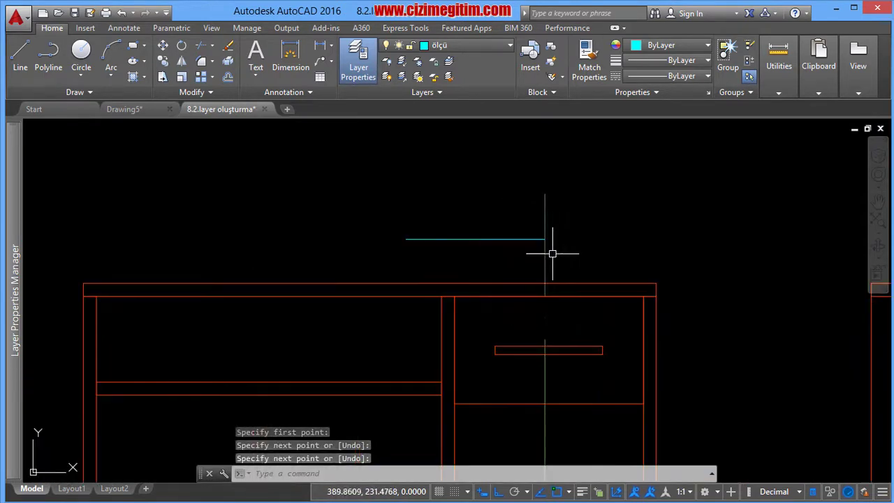
Turn on 45° polar tracking and draw the first arrowhead edge from the shaft's end.
key("Return")
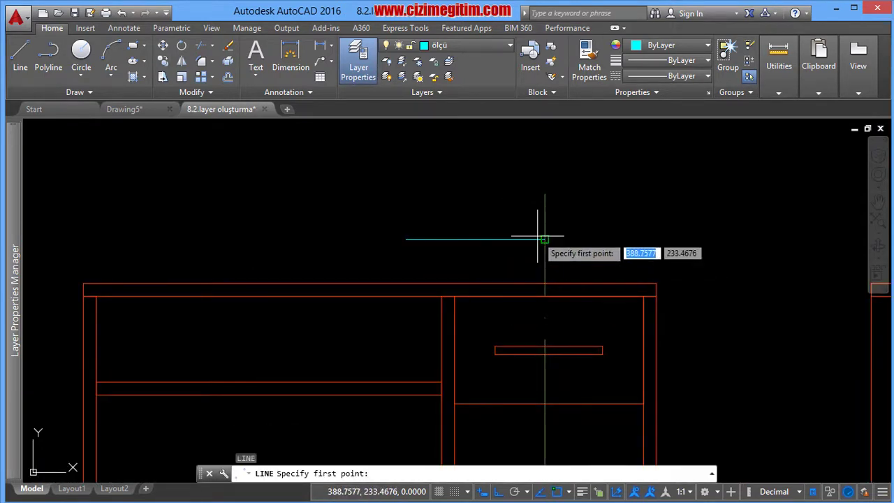
left_click(544, 238)
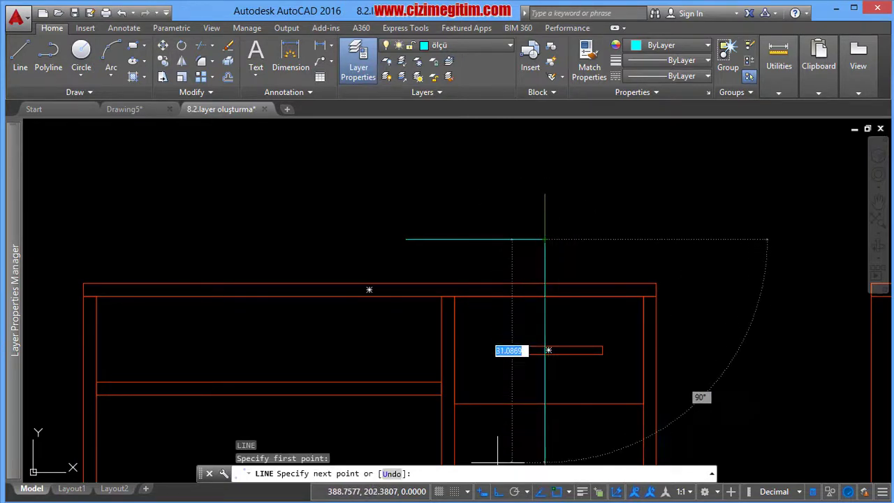
left_click(514, 491)
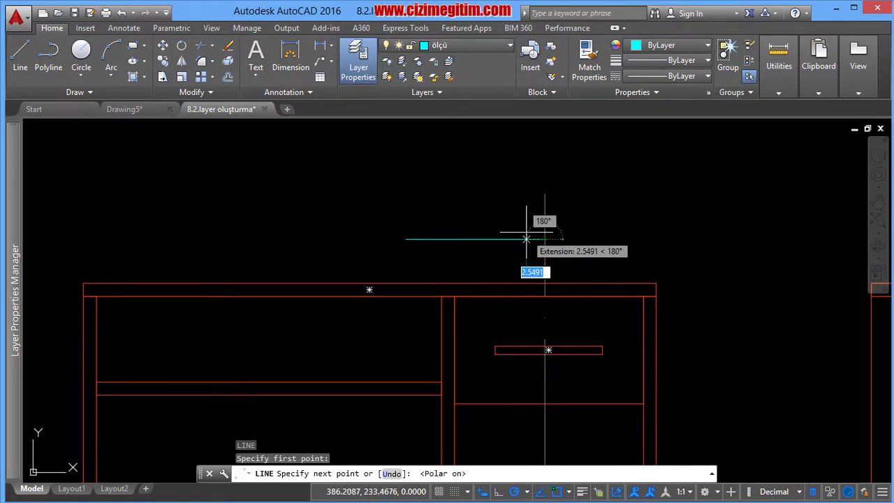
left_click(527, 492)
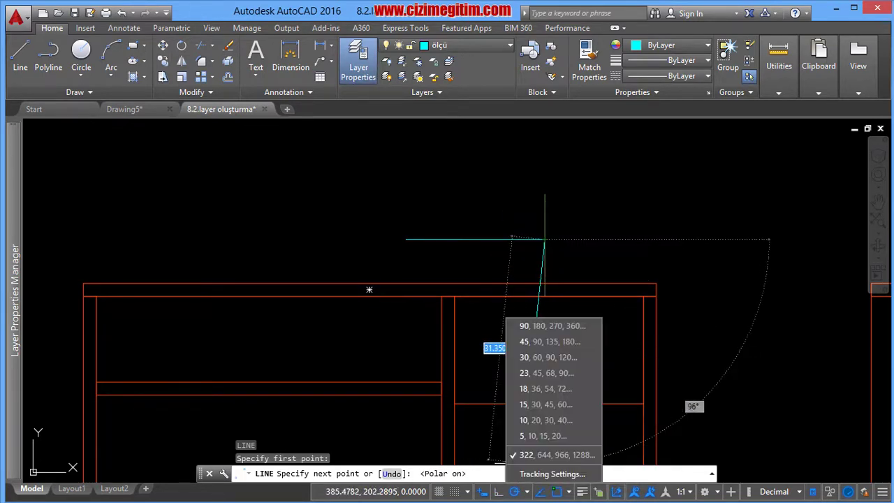
left_click(550, 341)
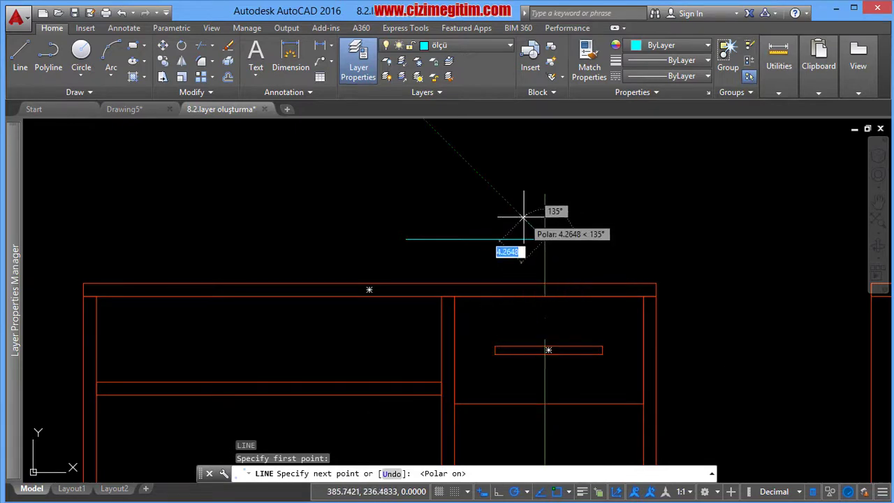
left_click(523, 239)
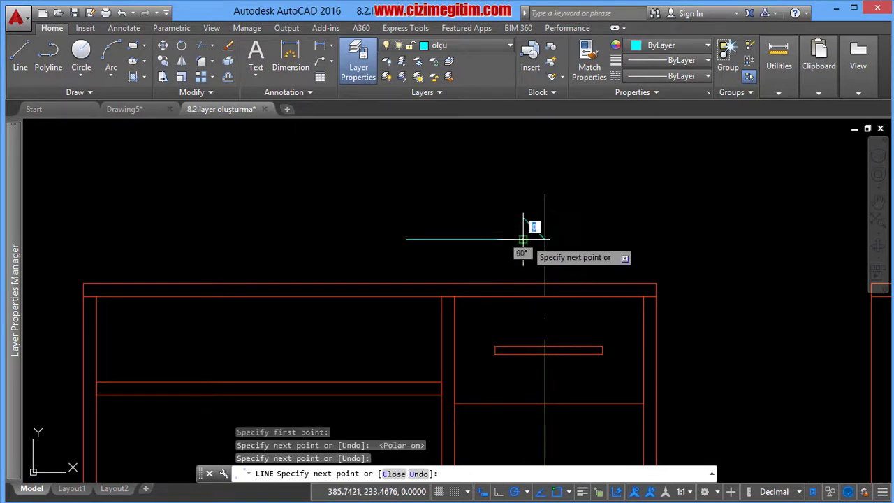
right_click(524, 237)
left_click(549, 247)
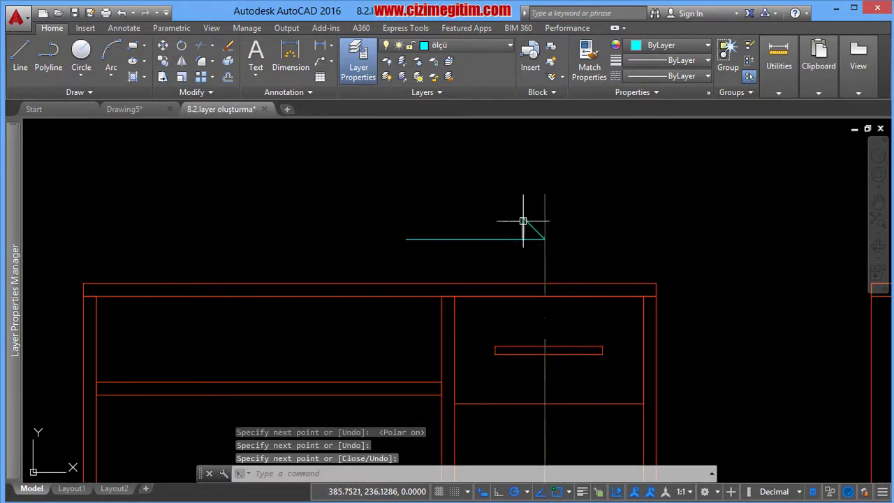
Close the triangular arrowhead and begin a selection window around the arrow.
right_click(489, 199)
left_click(509, 205)
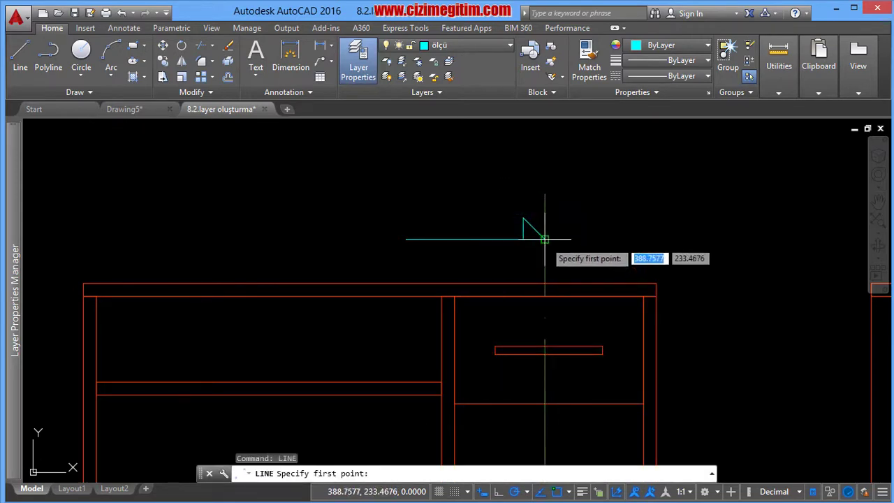
left_click(545, 239)
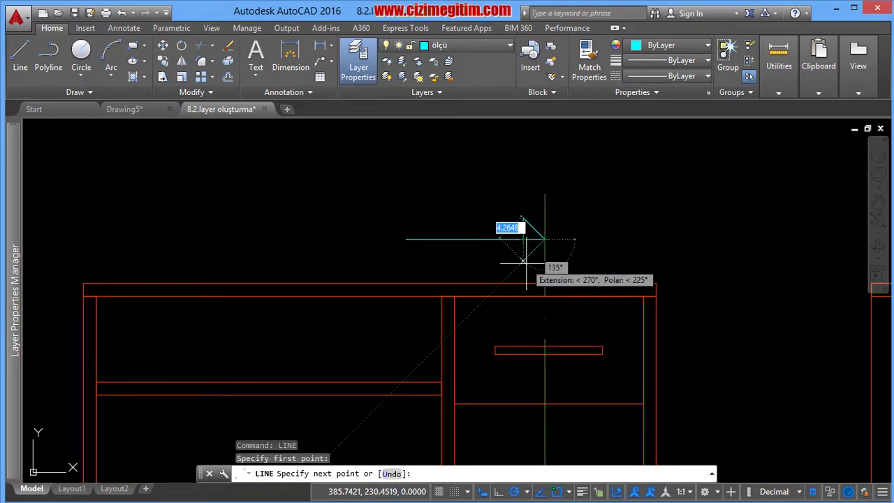
left_click(524, 262)
left_click(523, 239)
right_click(522, 238)
left_click(552, 247)
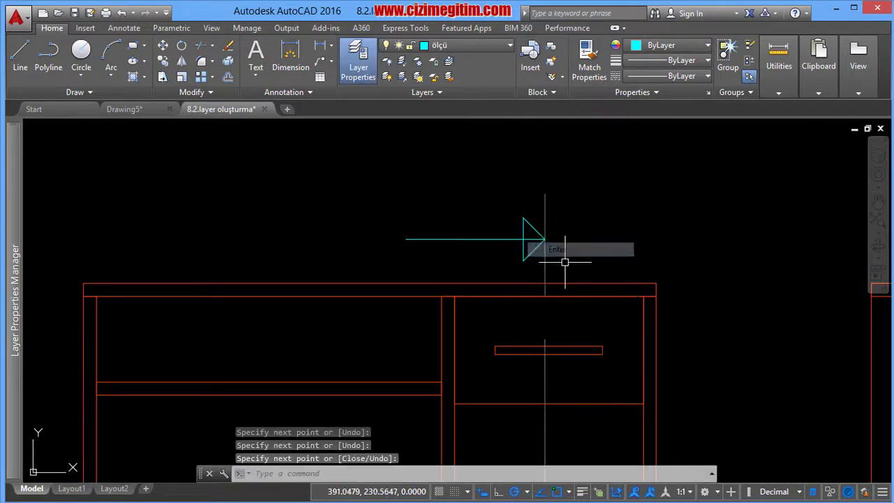
scroll(527, 245, "down", 4)
left_click(423, 180)
Copy the arrow from its tip to the centre line's lower end below the desk.
left_click(499, 211)
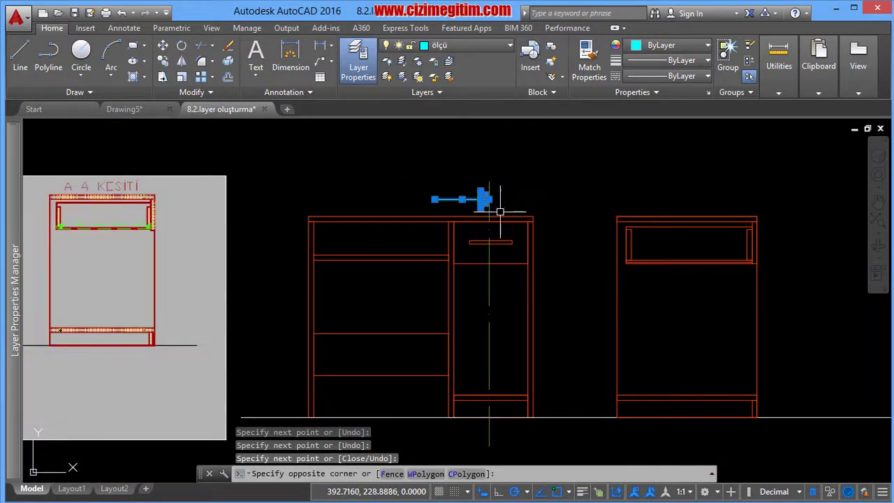
right_click(500, 212)
left_click(548, 320)
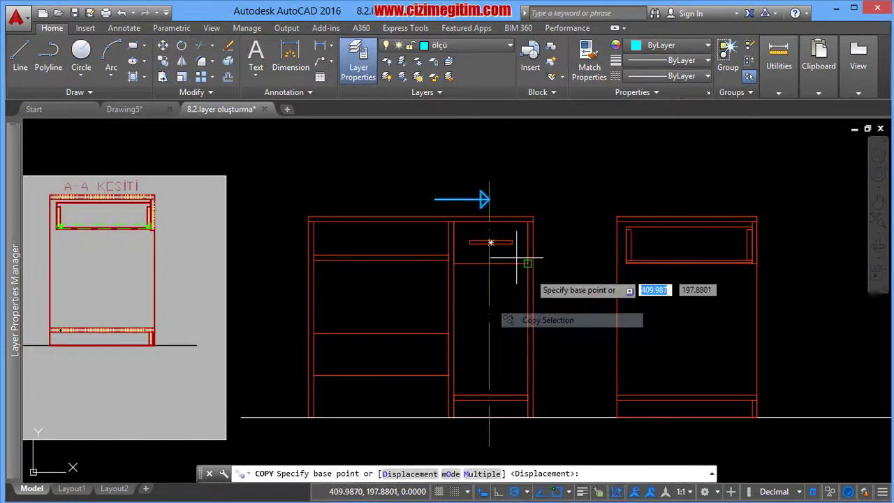
left_click(488, 199)
left_click(486, 432)
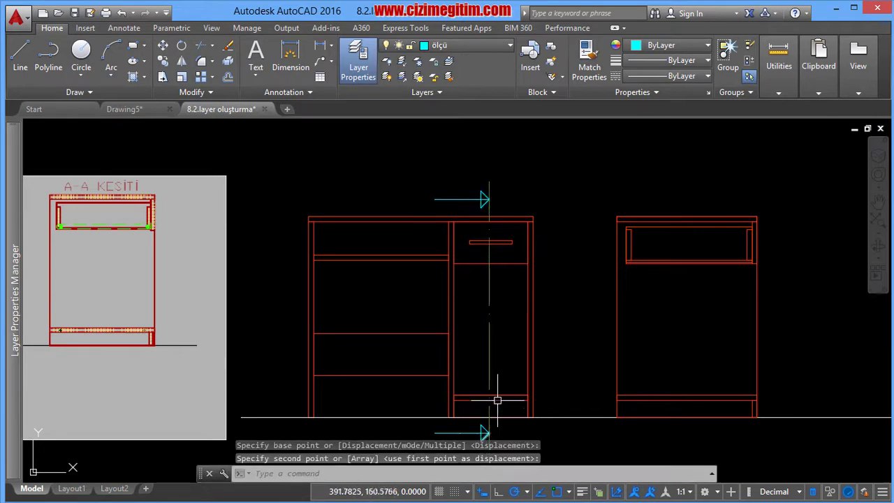
scroll(435, 306, "down", 5)
scroll(435, 305, "up", 3)
middle_click_drag(398, 255, 400, 283)
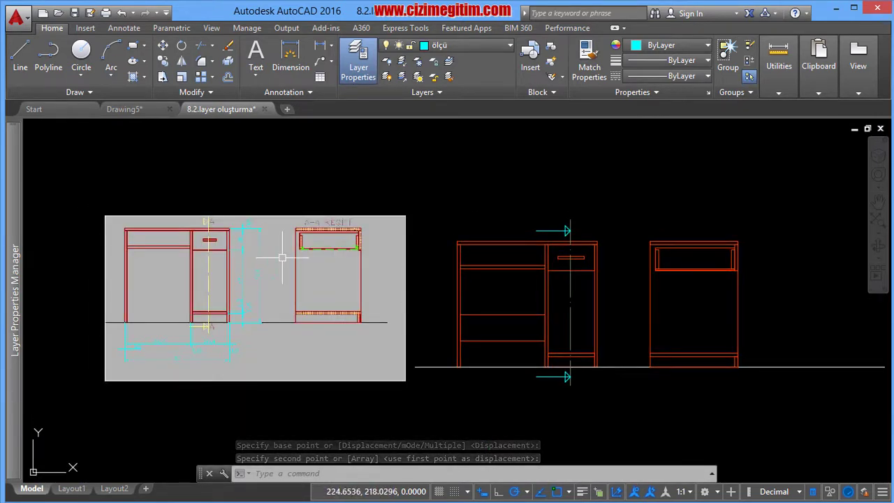
type("mt")
key("Escape")
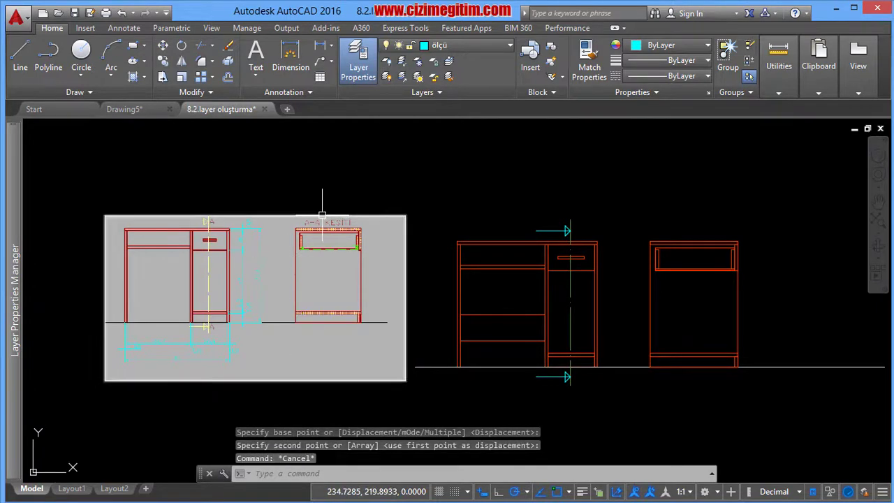
Add layer yazı in Layer Properties with colour 11 and 0.30 mm lineweight.
left_click(358, 59)
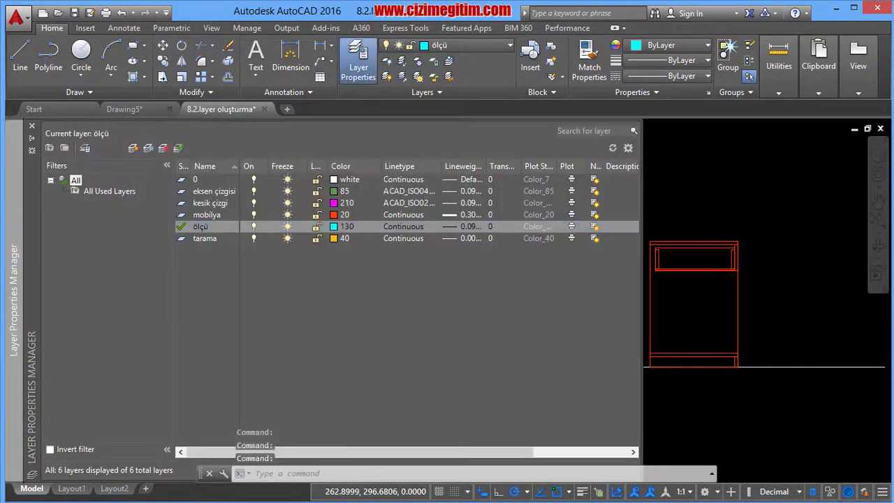
left_click(133, 148)
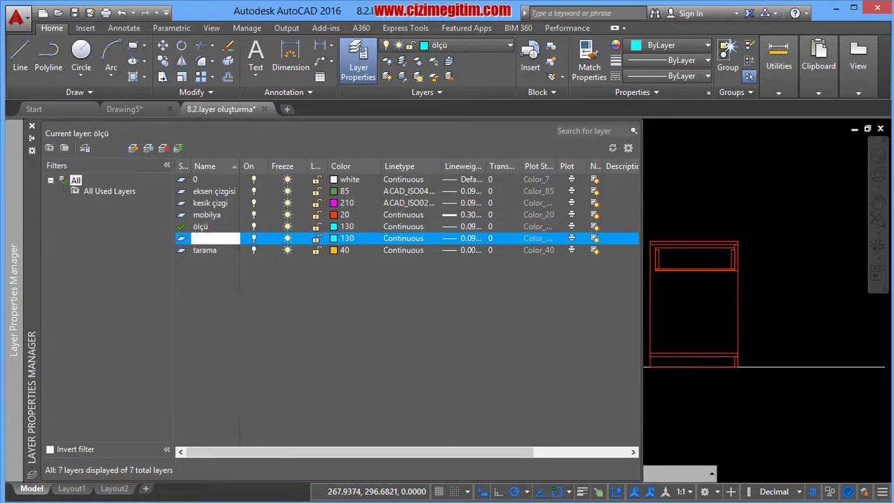
type("yazı")
left_click(345, 239)
type("11")
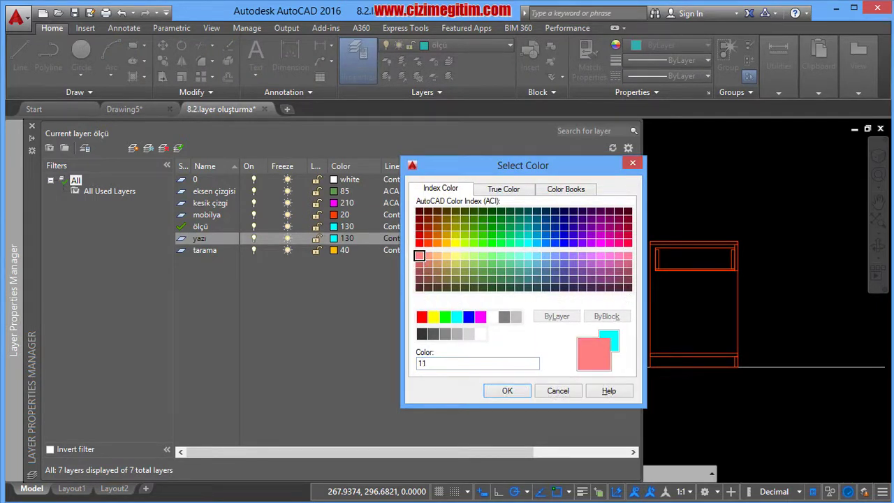
key("Return")
left_click(455, 238)
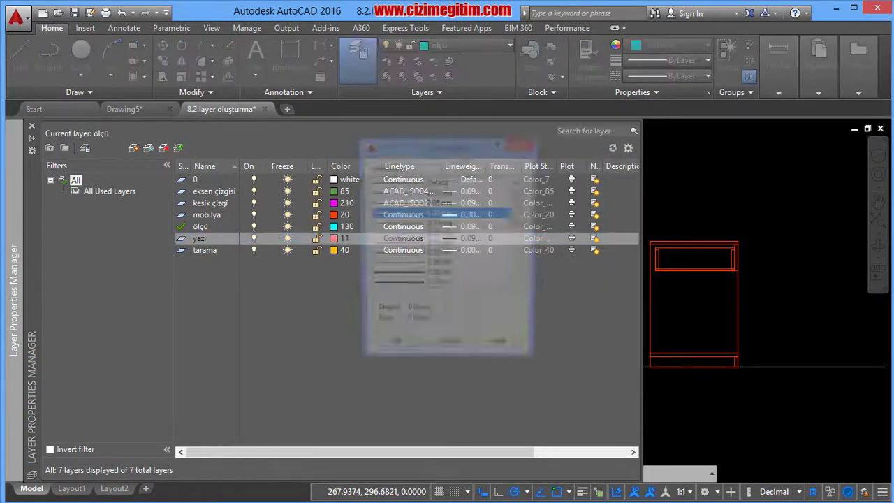
left_click(438, 276)
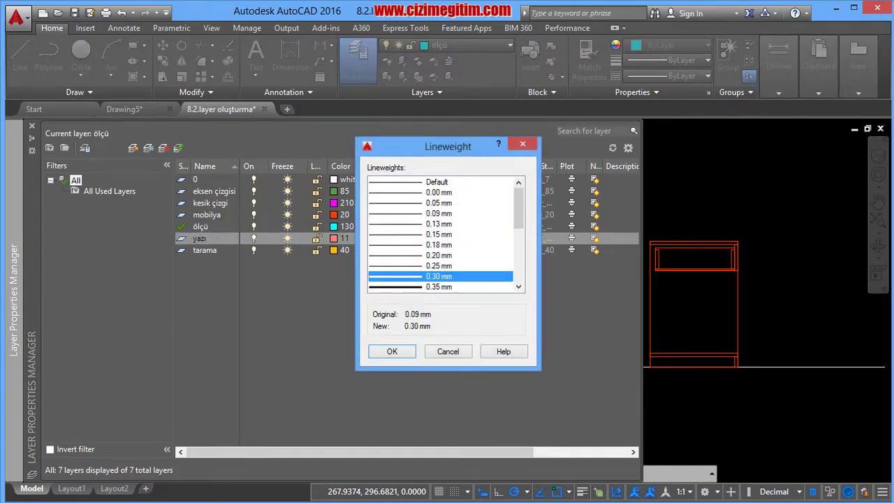
key("Return")
left_click(699, 185)
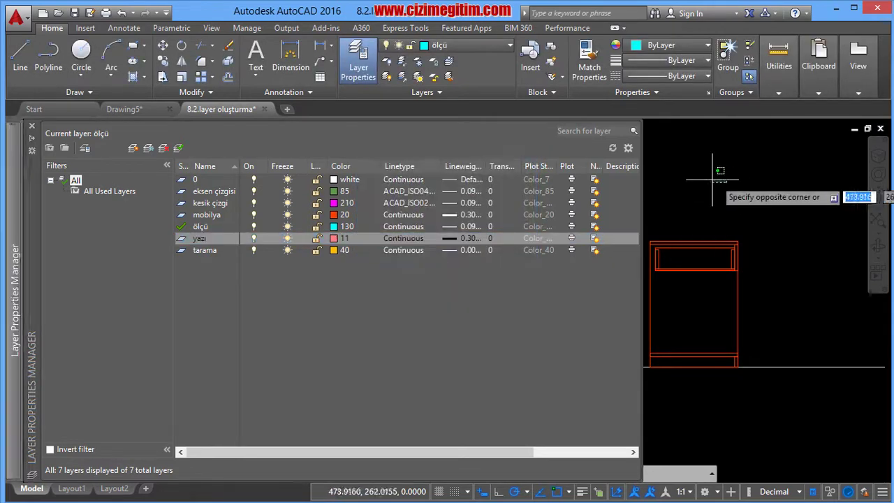
scroll(568, 230, "up", 2)
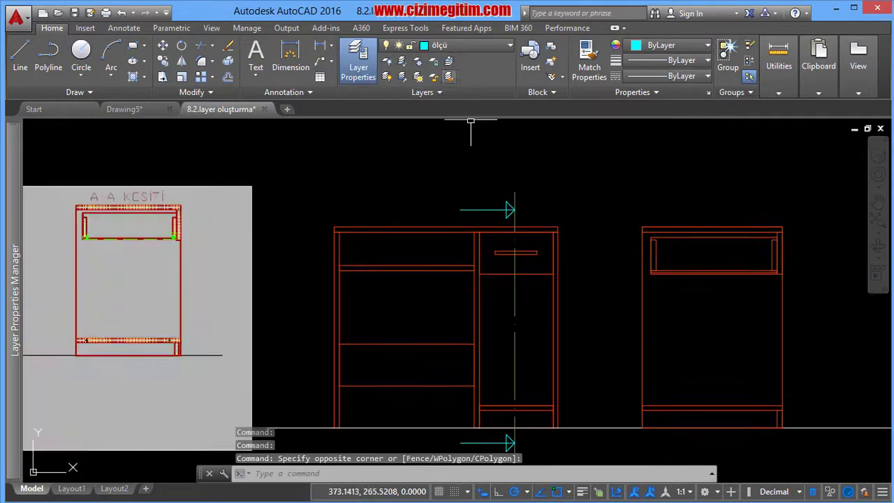
left_click(447, 44)
With yazı current, draw a multiline text box beside the top arrow.
left_click(440, 155)
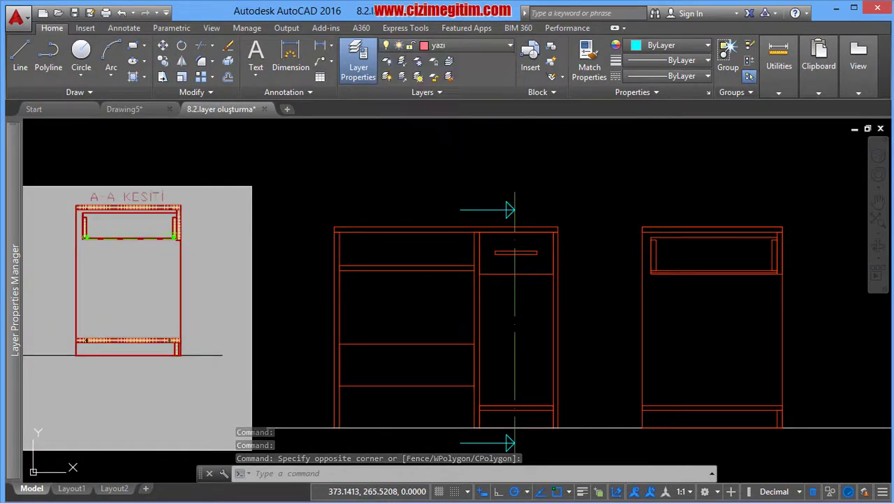
type("M")
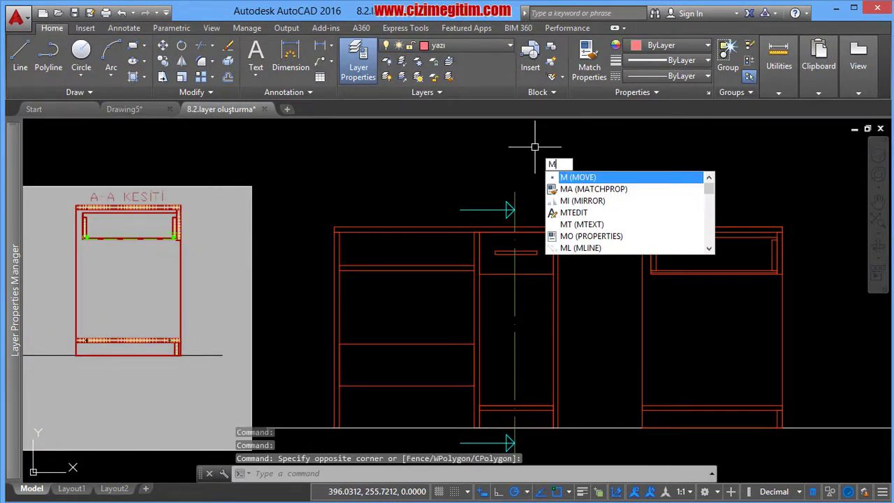
type("T")
key("Return")
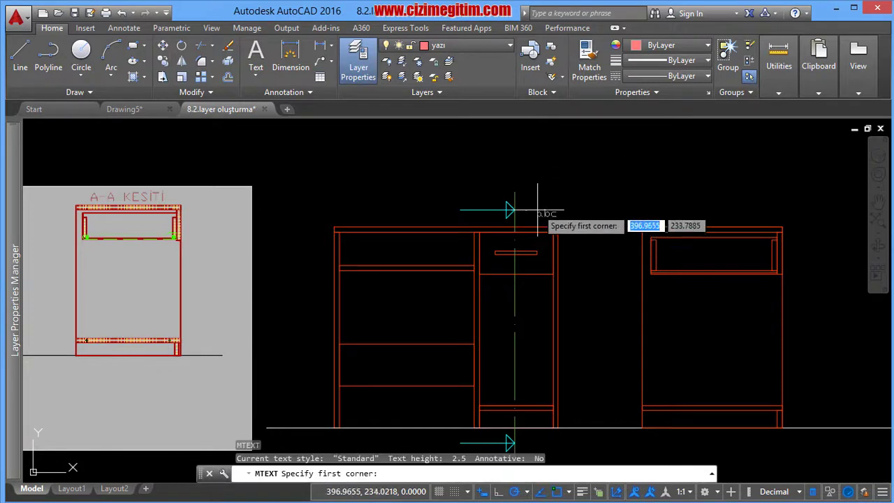
scroll(509, 205, "up", 2)
scroll(500, 208, "up", 3)
left_click(498, 191)
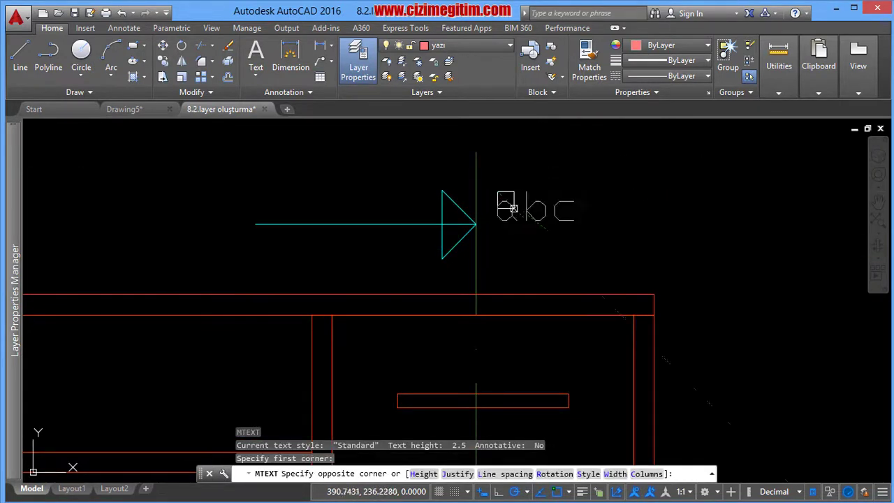
left_click(593, 262)
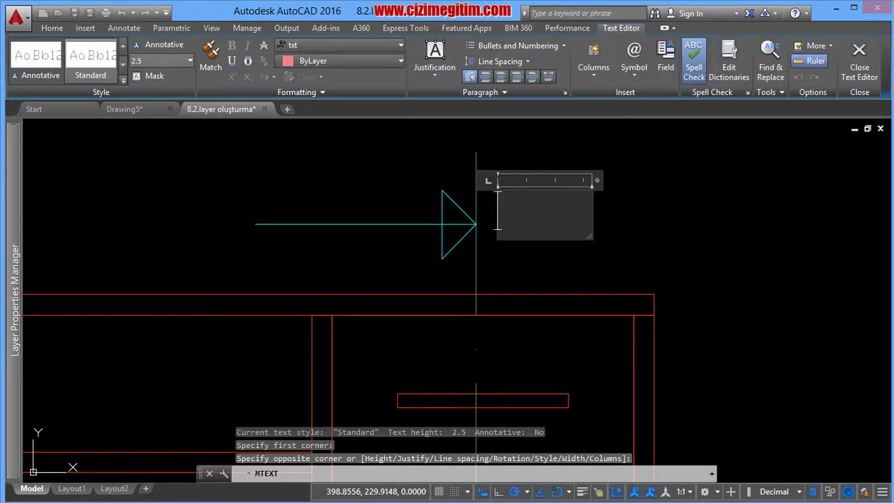
Set the font to Arial Black, enter the letter A, and select the label.
left_click(400, 45)
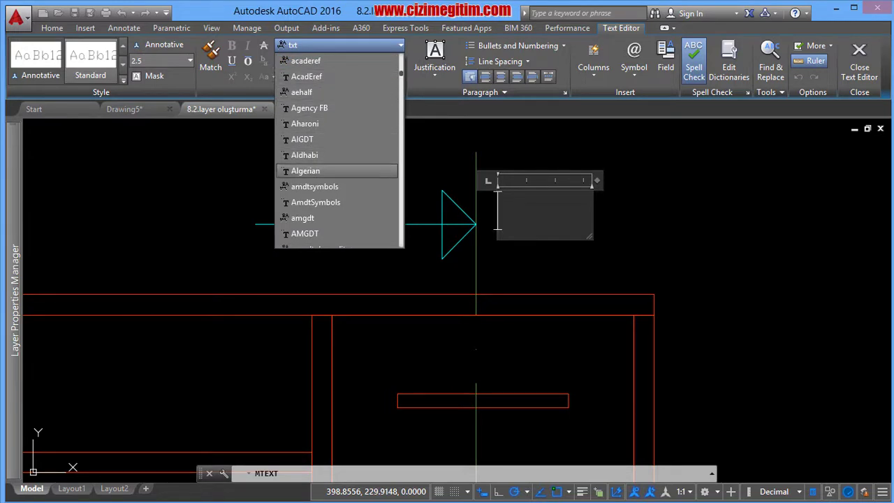
scroll(335, 171, "down", 1)
scroll(335, 170, "down", 1)
scroll(335, 170, "down", 2)
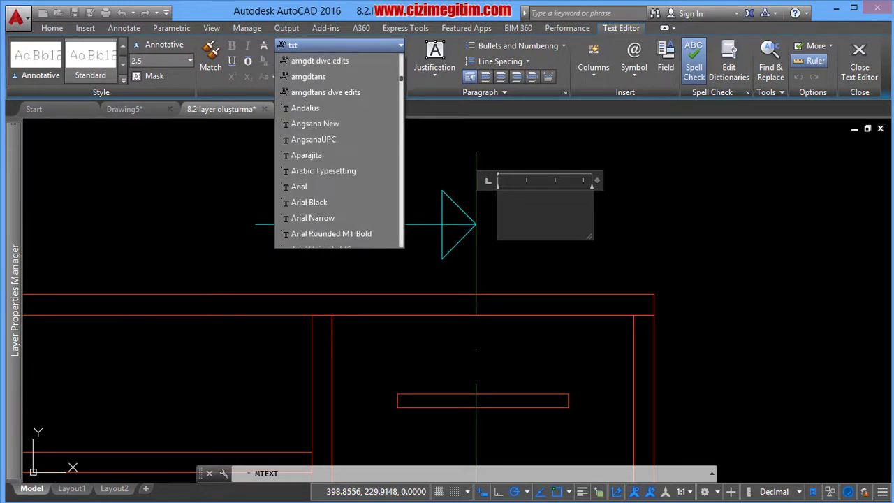
left_click(321, 202)
type("A")
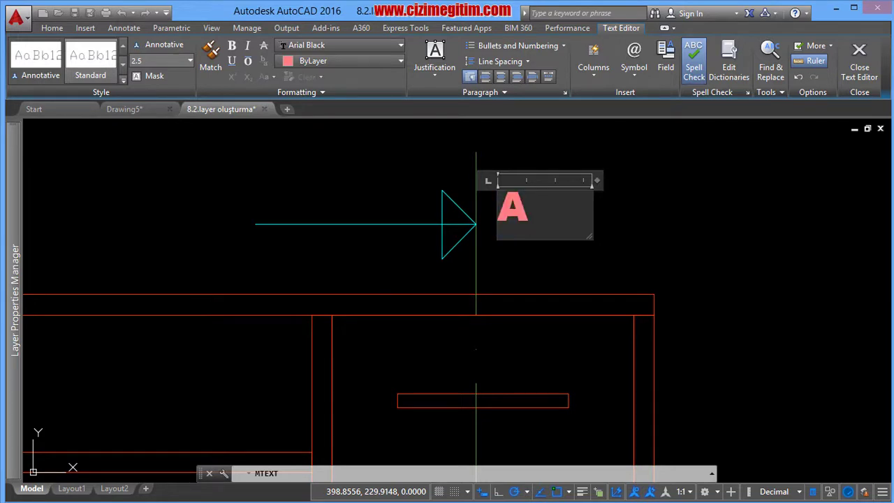
left_click(540, 224)
left_click(513, 209)
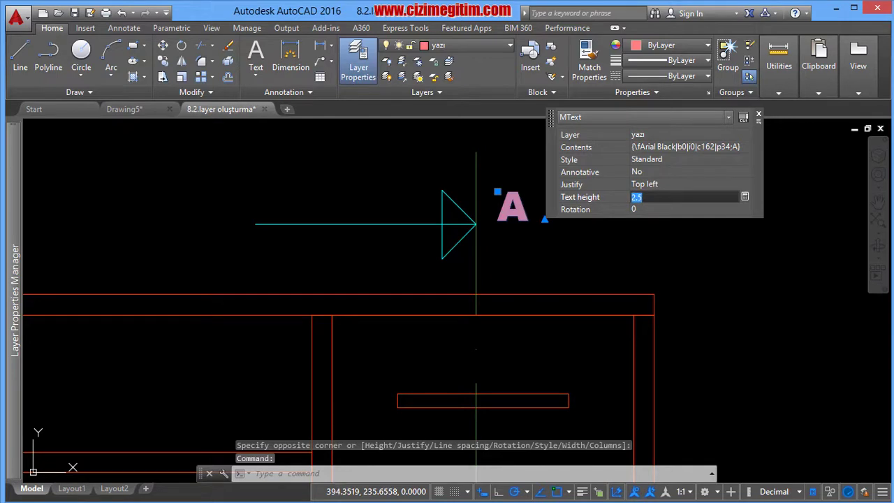
Set the A label's text height to 4.
type("4")
key("Return")
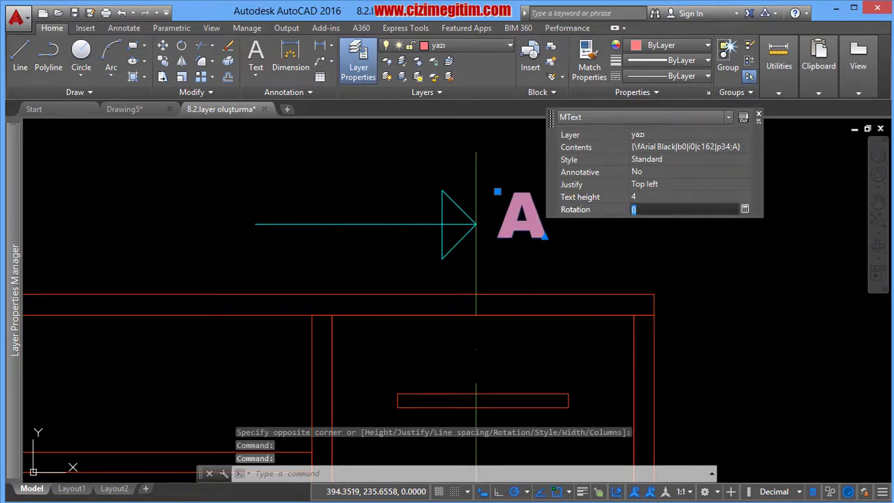
key("Escape")
scroll(545, 223, "down", 1)
scroll(520, 196, "down", 4)
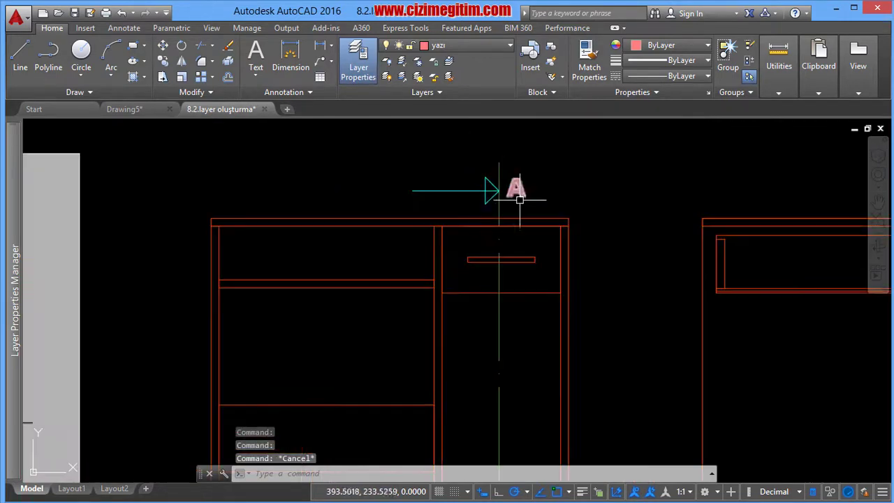
Copy the A label to sit beside the bottom section arrow.
right_click(552, 207)
left_click(600, 352)
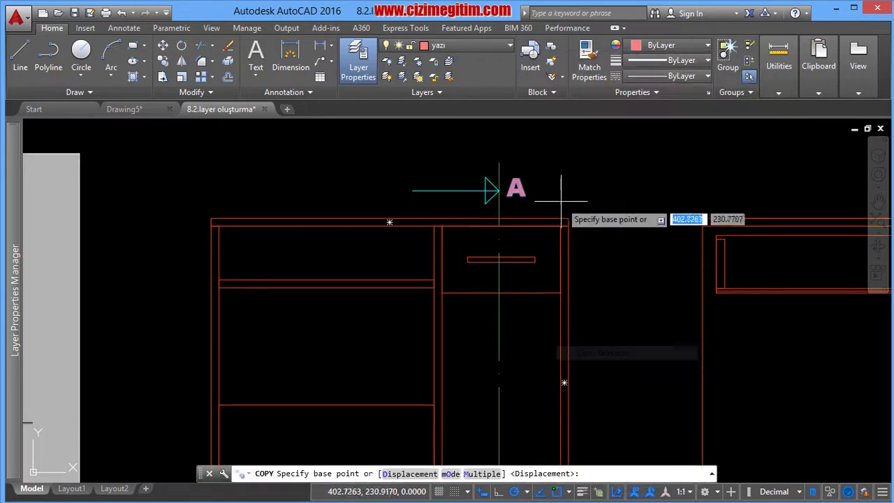
left_click(555, 183)
middle_click_drag(561, 225, 540, 412)
scroll(542, 336, "down", 2)
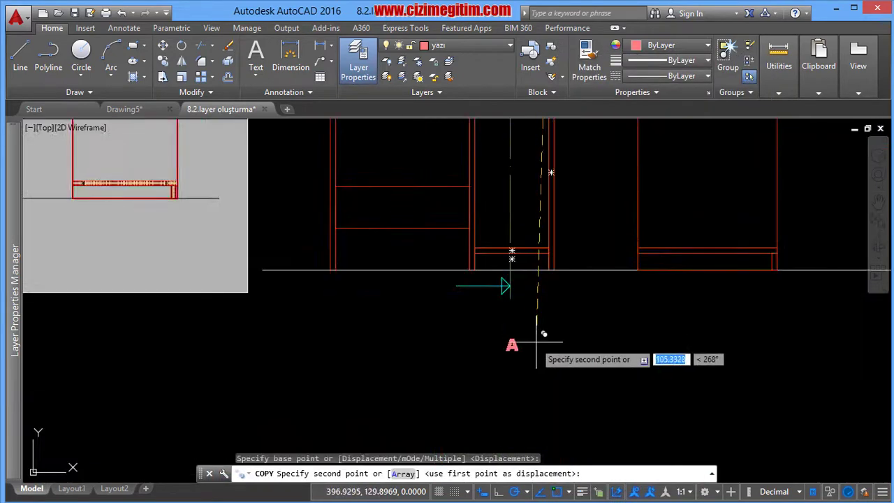
left_click(545, 285)
mouse_move(549, 293)
middle_mouse_down()
mouse_move(591, 270)
mouse_move(519, 278)
middle_mouse_up()
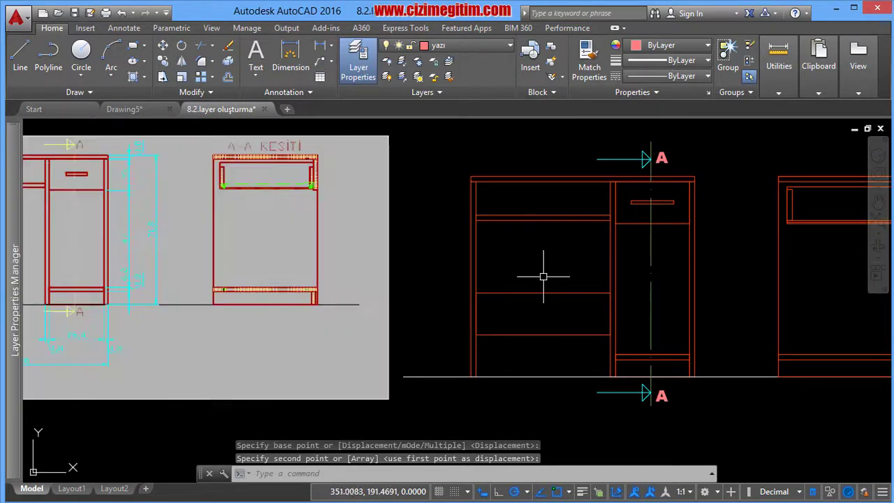
scroll(519, 277, "down", 2)
scroll(540, 307, "up", 2)
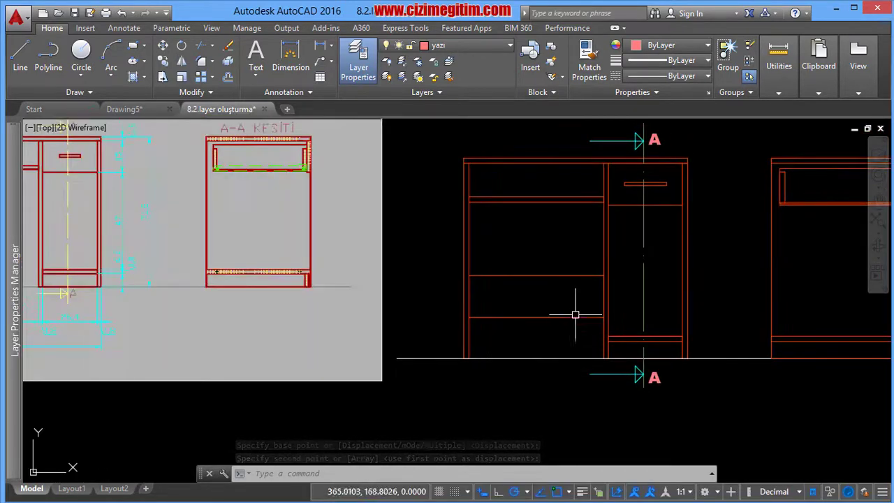
mouse_move(541, 304)
middle_mouse_down()
mouse_move(574, 268)
mouse_move(526, 249)
middle_mouse_up()
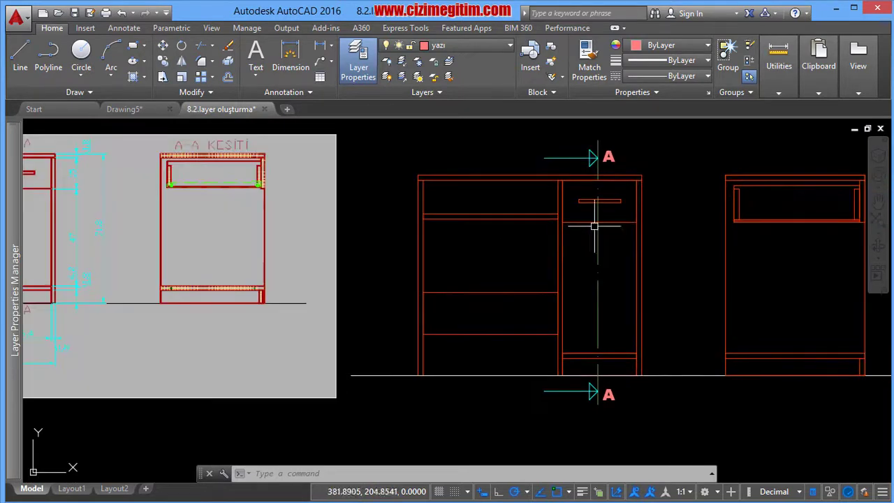
middle_click_drag(499, 299, 529, 300)
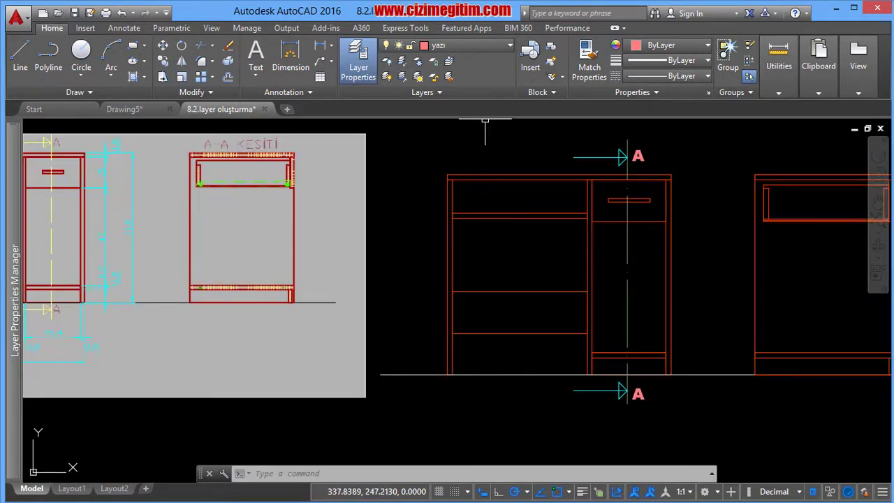
middle_click_drag(501, 213, 540, 214)
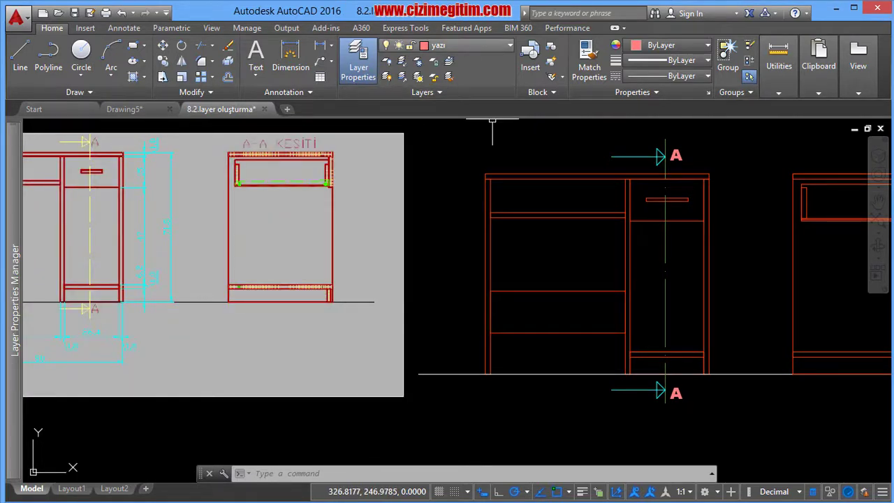
On layer ölçü, add the overall 80 linear dimension below the desk.
left_click(454, 45)
left_click(450, 125)
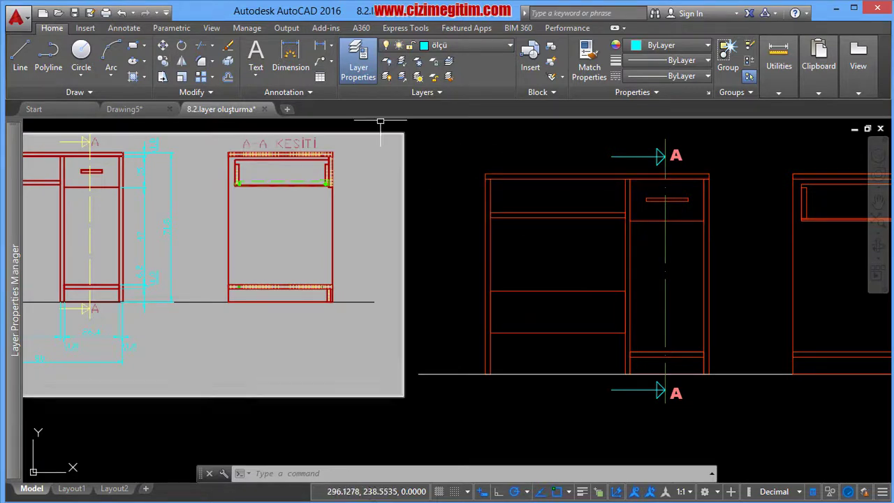
type("dli")
key("Return")
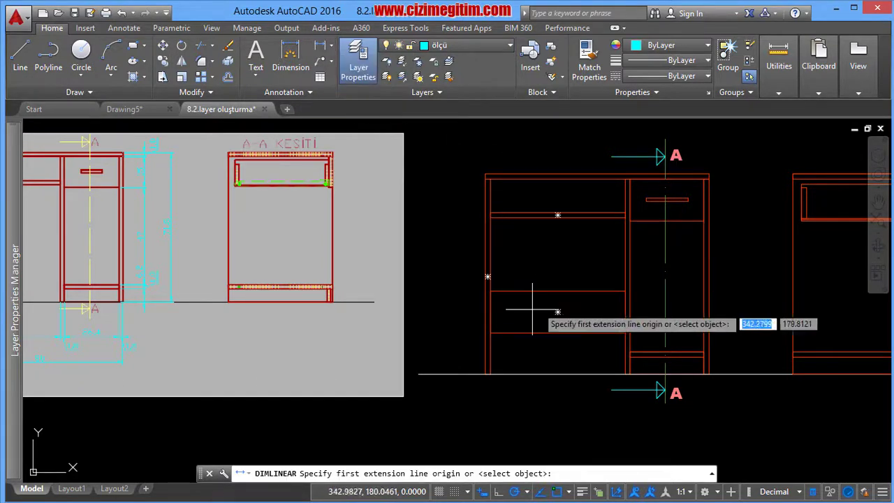
left_click(484, 375)
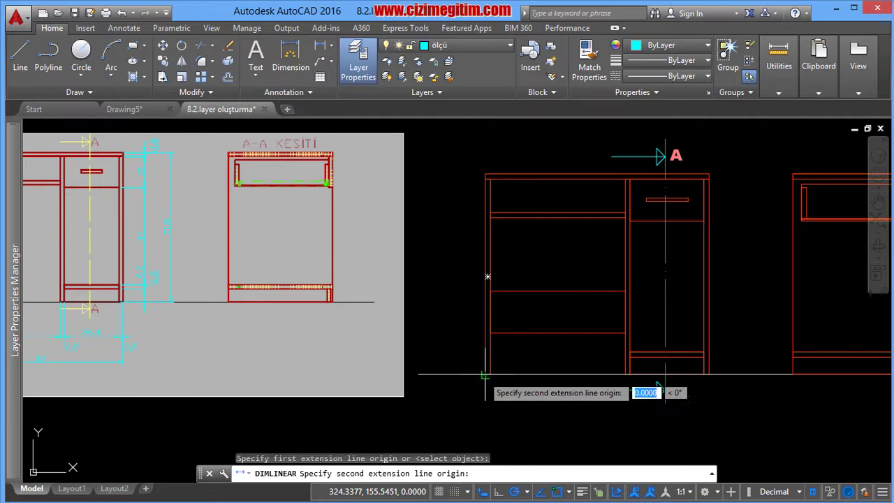
left_click(709, 376)
left_click(649, 431)
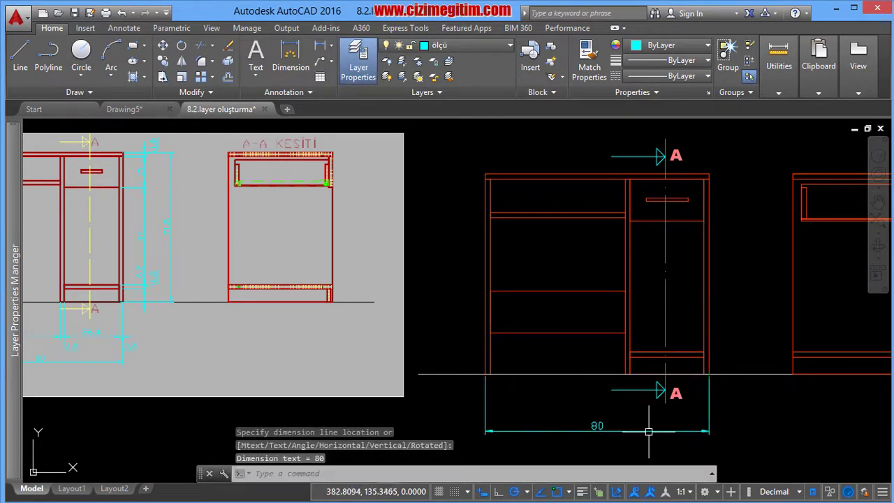
Add the 50 and 30 linear dimensions split at the divider.
middle_click_drag(582, 381, 581, 323)
right_click(579, 303)
left_click(628, 315)
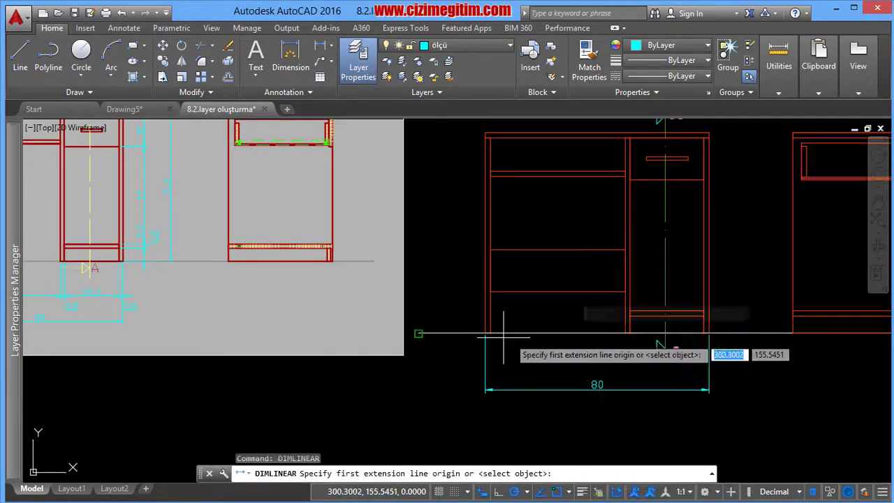
scroll(479, 333, "up", 2)
left_click(479, 333)
left_click(703, 332)
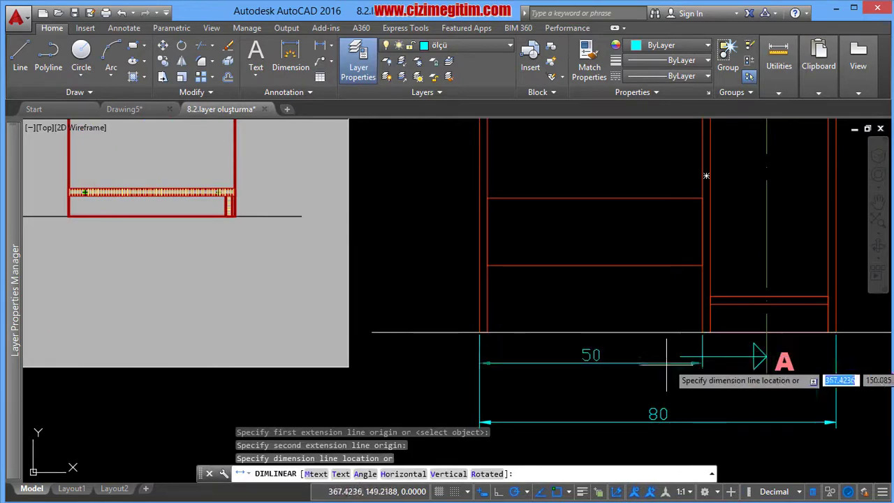
left_click(634, 373)
right_click(599, 243)
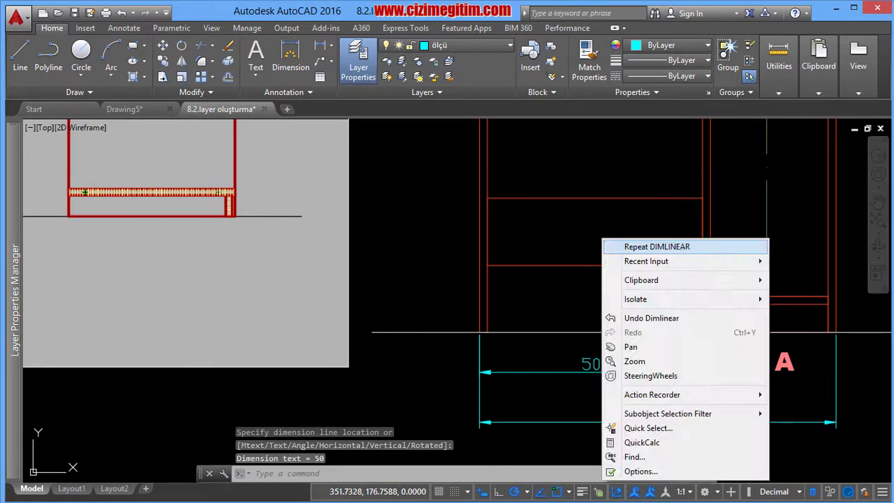
left_click(632, 248)
left_click(703, 333)
left_click(836, 332)
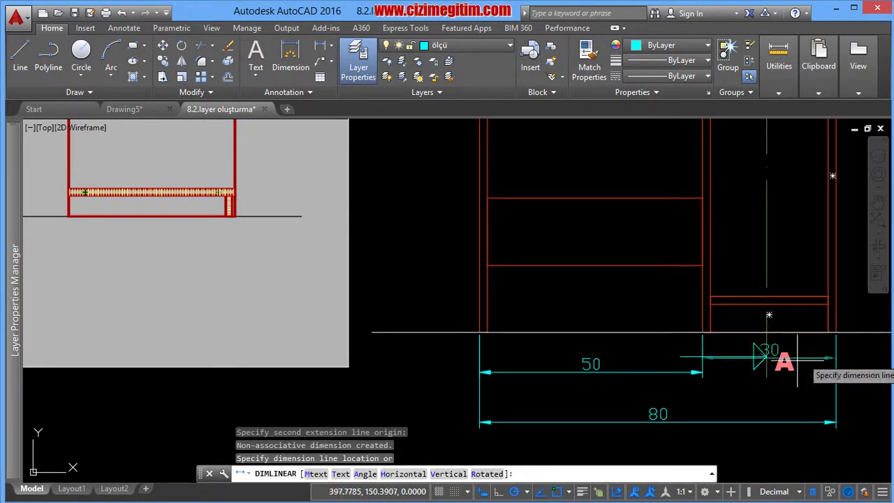
left_click(720, 391)
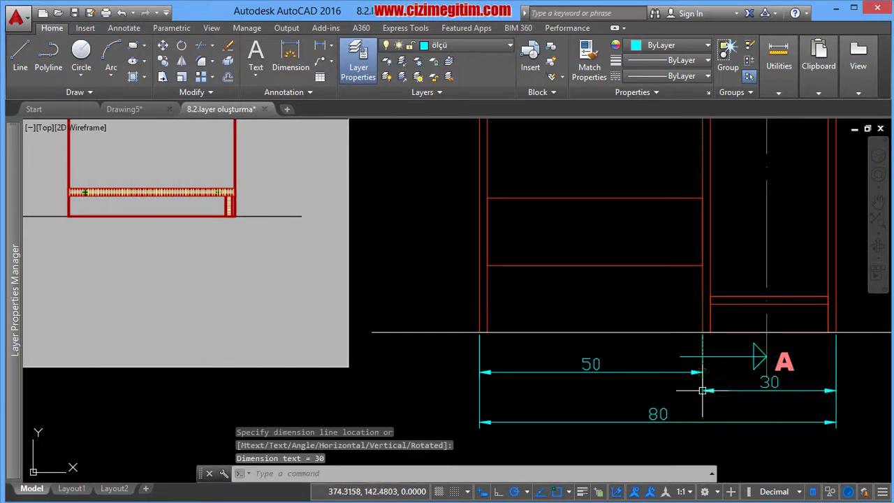
Grip-move the 50 dimension line level with the 30.
left_click(665, 371)
left_click(702, 372)
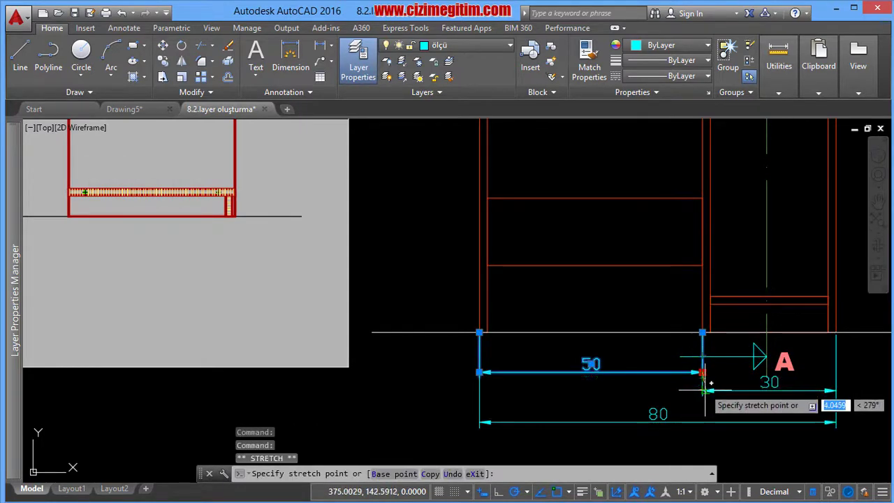
left_click(768, 390)
key("Escape")
mouse_move(775, 389)
middle_mouse_down()
mouse_move(725, 401)
mouse_move(683, 388)
middle_mouse_up()
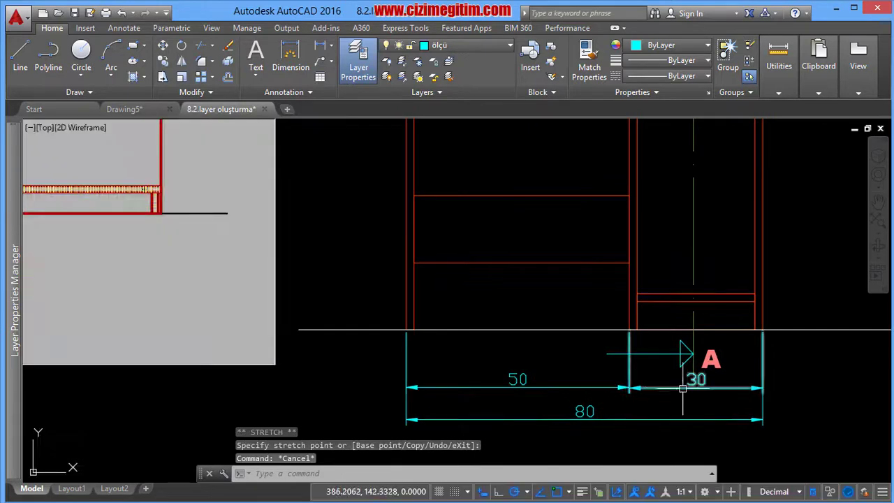
scroll(614, 378, "down", 2)
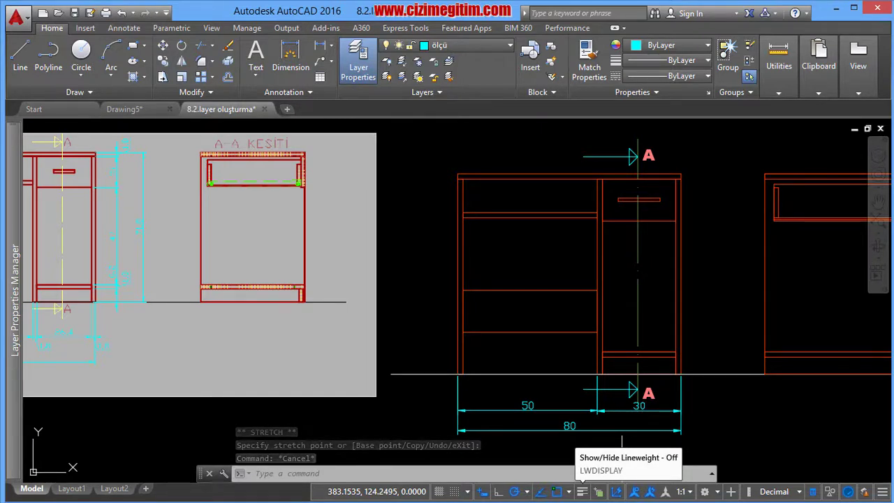
Turn on lineweight display and frame the desk's front view.
left_click(582, 491)
middle_click_drag(679, 346, 665, 302)
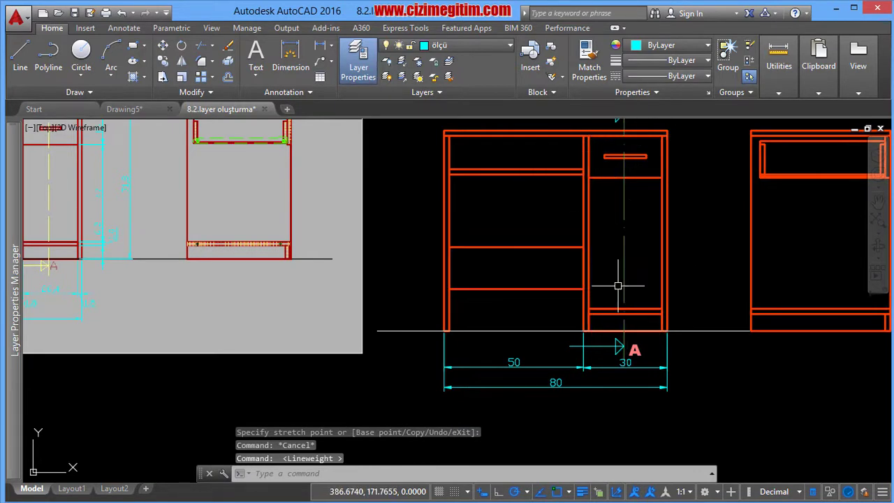
scroll(586, 367, "up", 2)
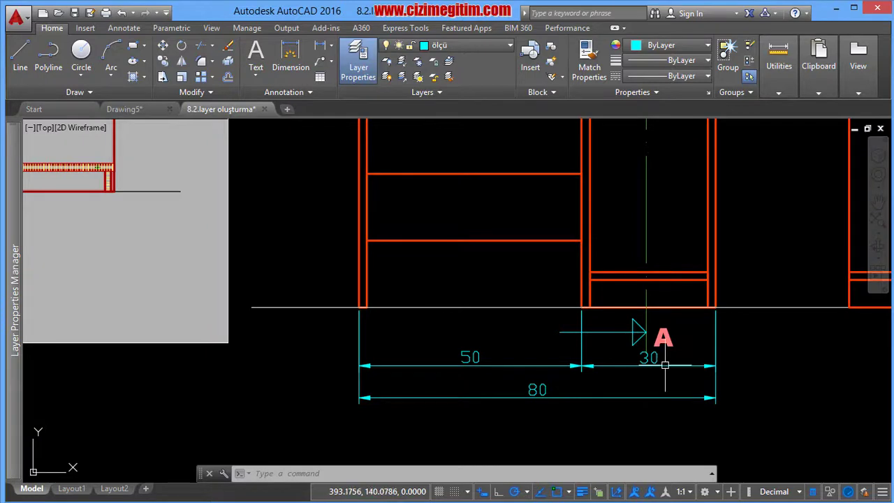
scroll(665, 365, "down", 5)
scroll(646, 307, "up", 3)
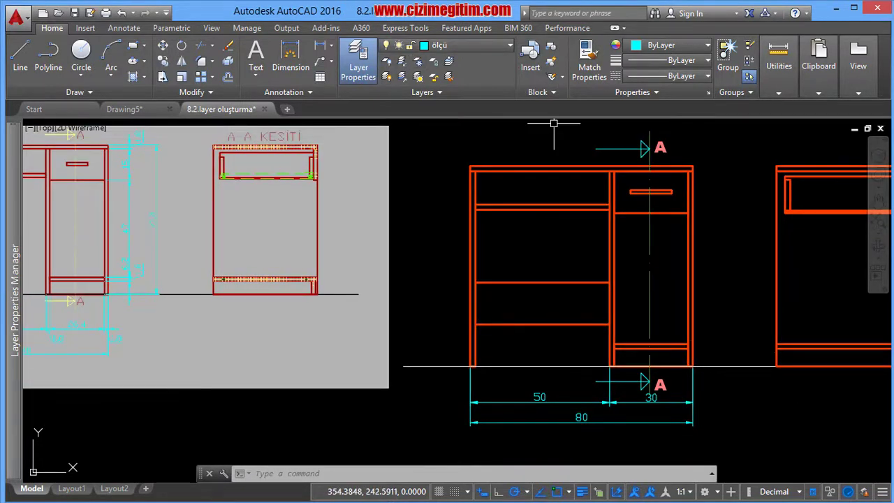
Add the bottom shelf's 8 vertical dimension, correcting it from 7.1 to 8.
type("dli")
key("Return")
scroll(681, 349, "up", 2)
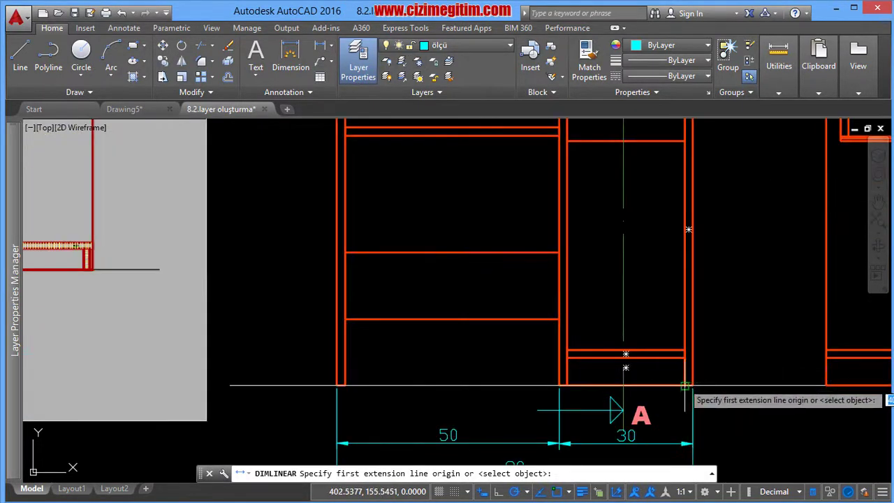
left_click(625, 354)
left_click(683, 357)
left_click(727, 362)
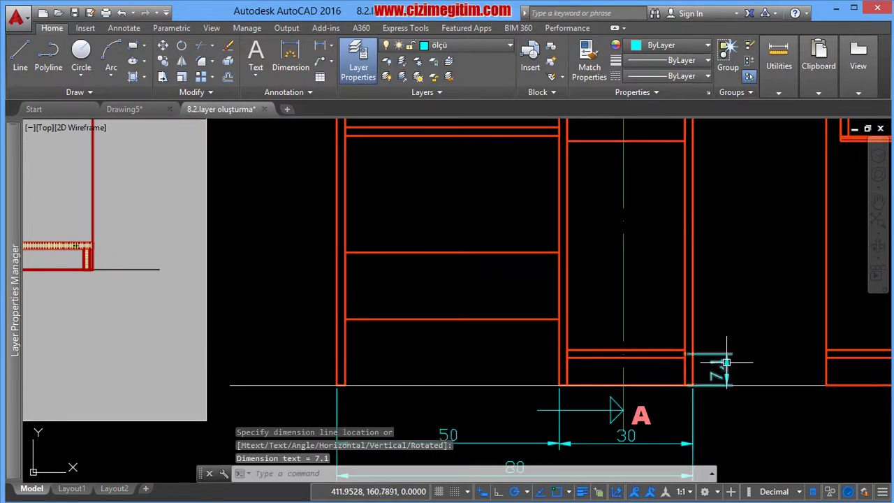
left_click(713, 356)
left_click(685, 356)
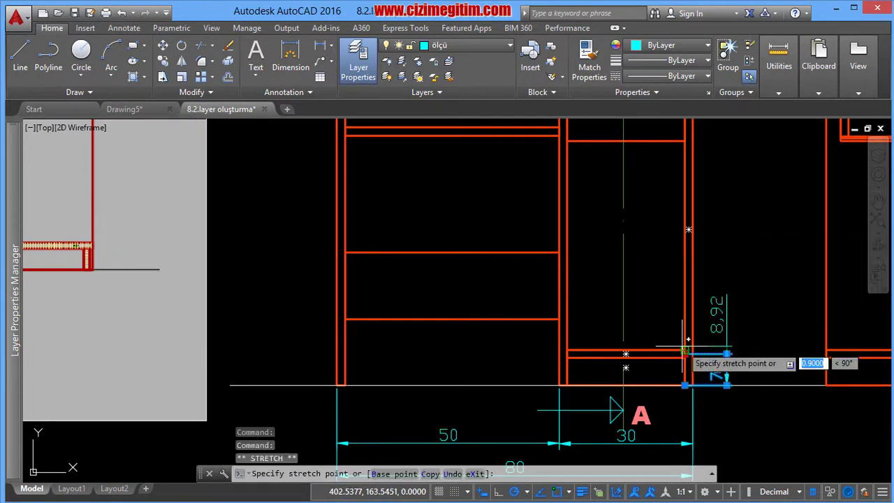
left_click(685, 350)
key("Escape")
scroll(591, 332, "down", 2)
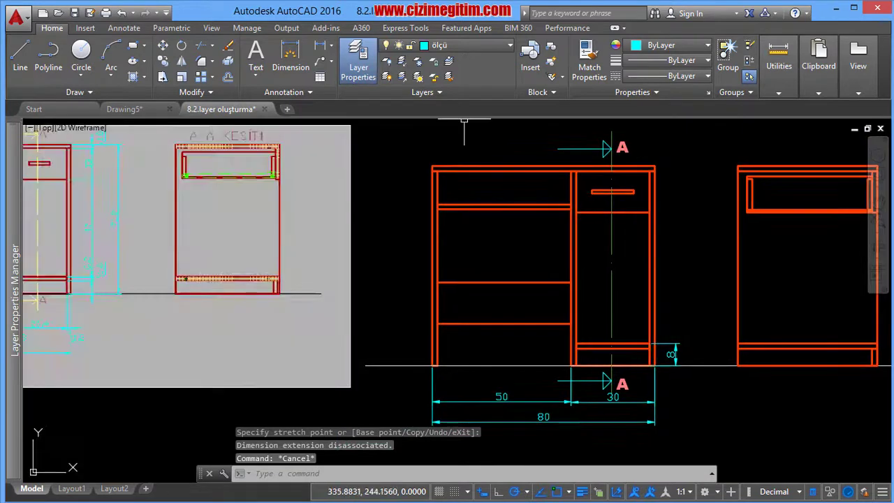
Dimension the 47 lower section and the 15 drawer height beside the desk.
type("dli")
key("Return")
left_click(612, 347)
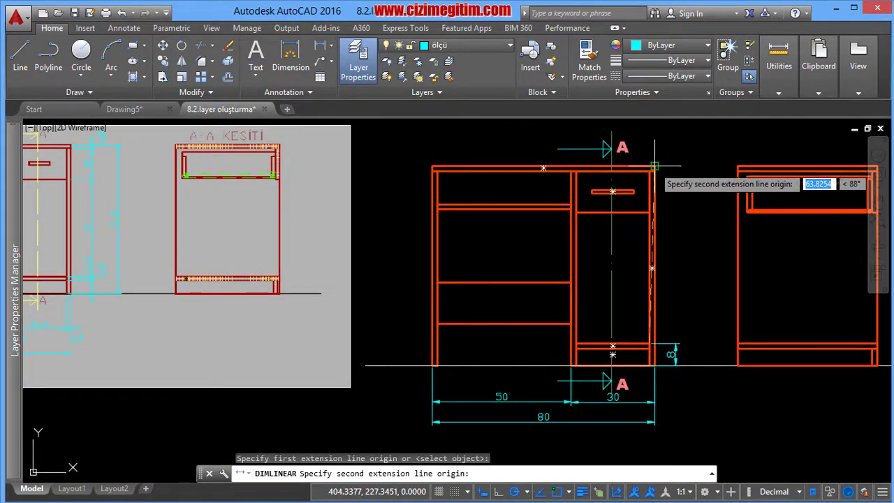
left_click(652, 212)
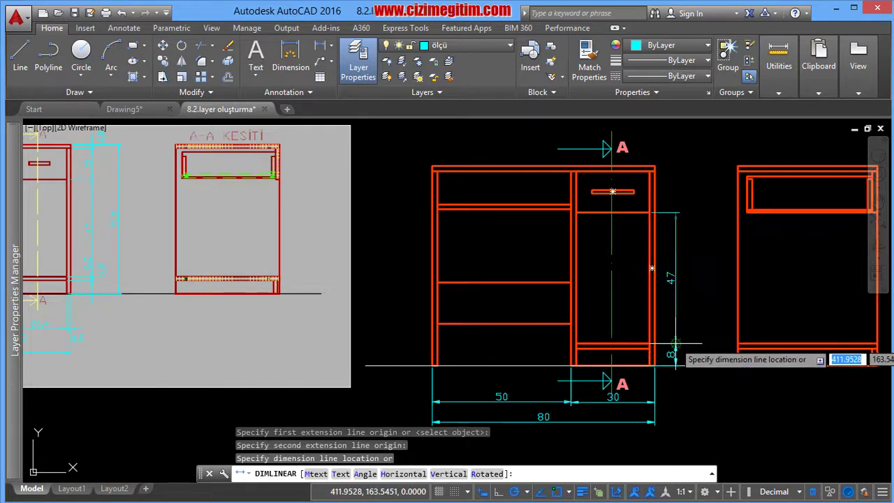
left_click(674, 276)
right_click(668, 274)
left_click(691, 187)
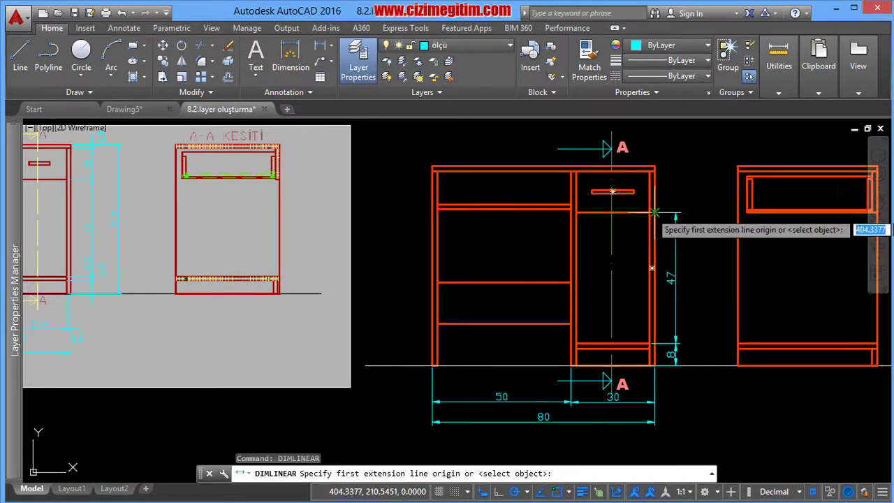
left_click(651, 211)
left_click(655, 168)
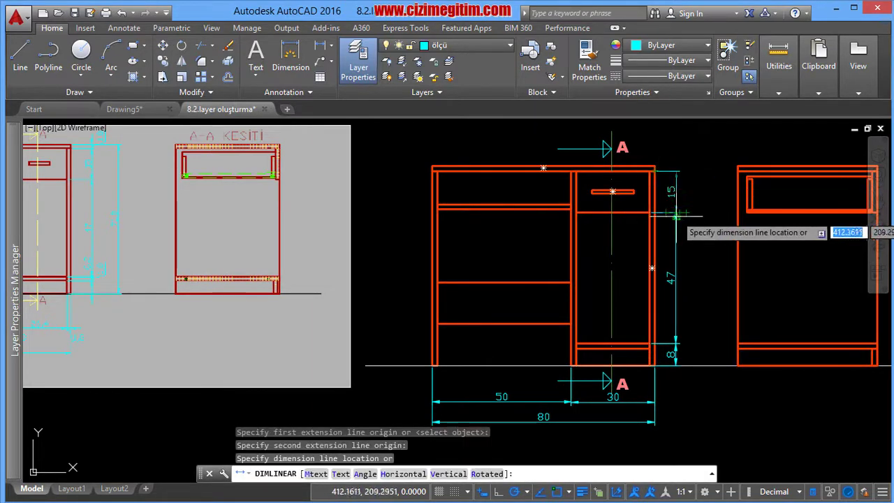
left_click(676, 212)
Add the 1.8 desktop thickness dimension and adjust its position.
key("Return")
scroll(670, 173, "up", 4)
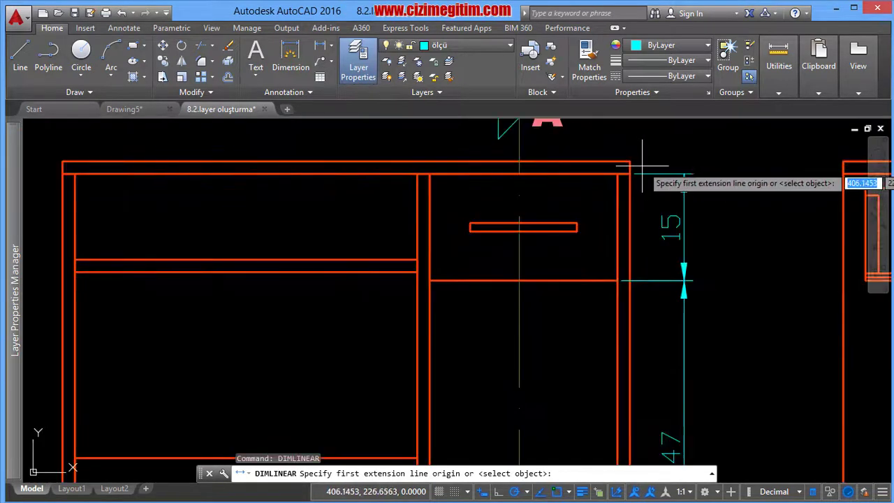
left_click(629, 163)
left_click(629, 173)
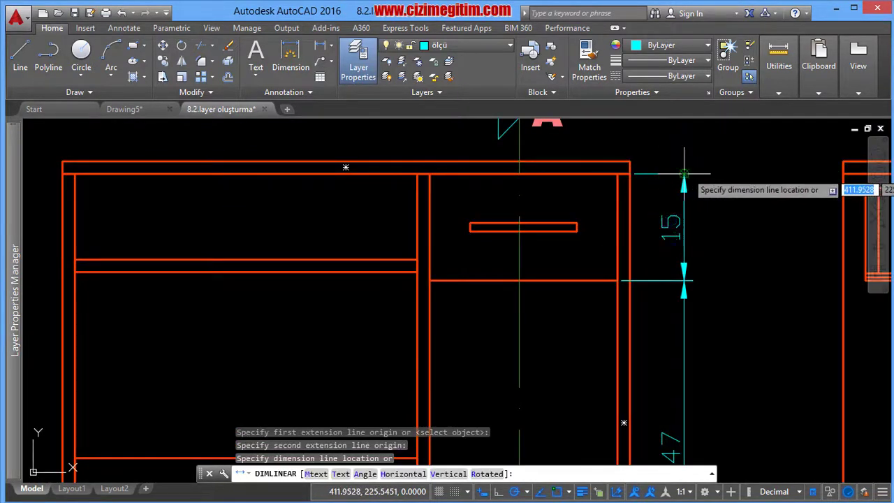
left_click(685, 175)
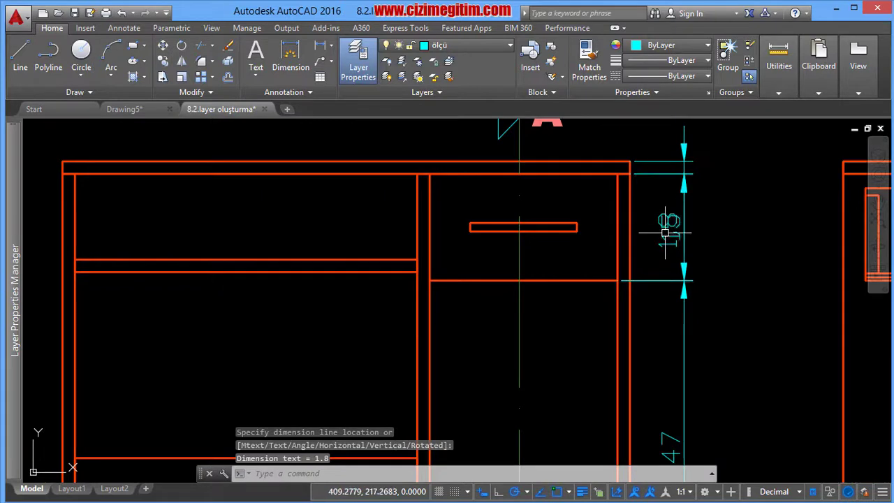
left_click(666, 232)
key("Escape")
left_click(651, 244)
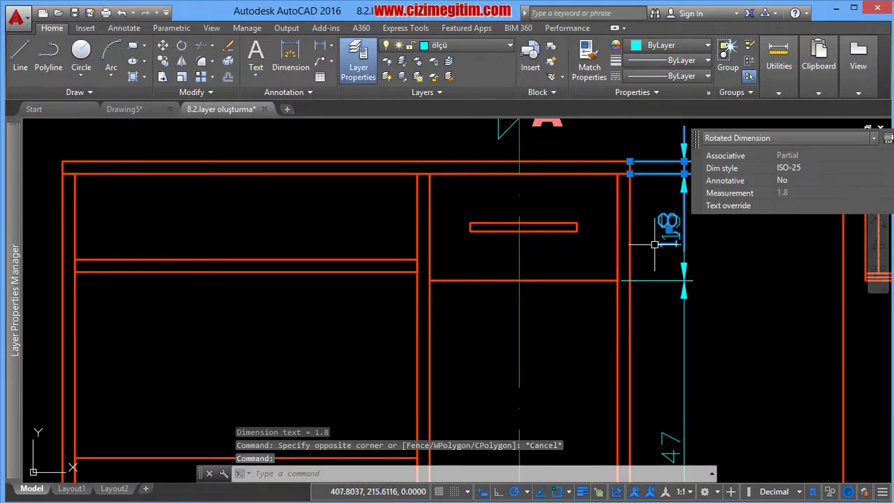
left_click(669, 229)
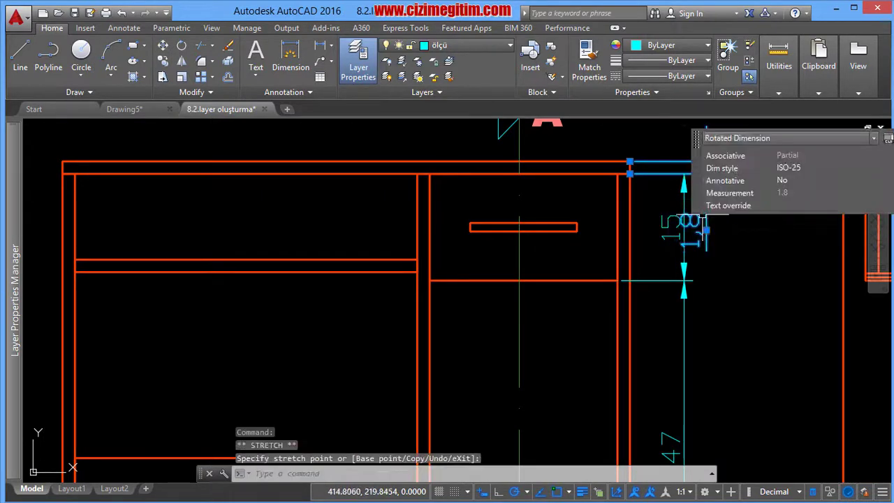
key("Escape")
middle_click_drag(708, 198, 619, 202)
left_click(618, 201)
key("Escape")
scroll(619, 210, "down", 4)
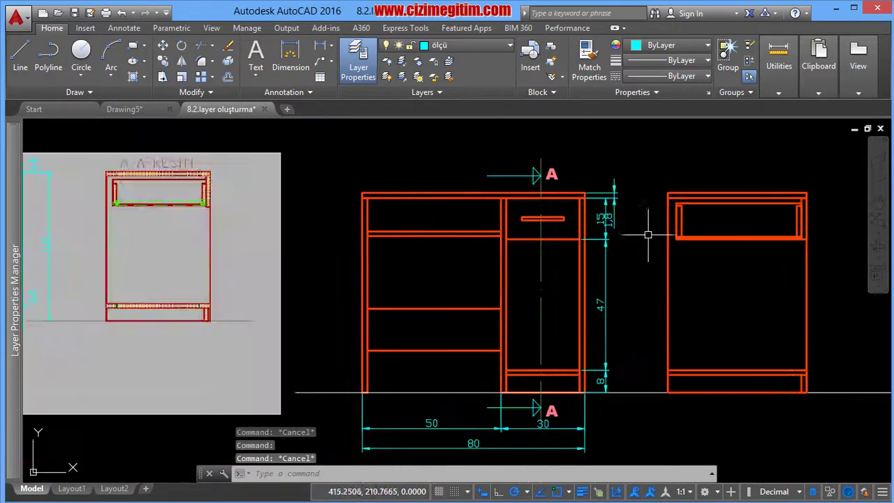
middle_click_drag(649, 234, 608, 211)
Place the overall 71,8 height dimension from the desk's top to its bottom.
key("Return")
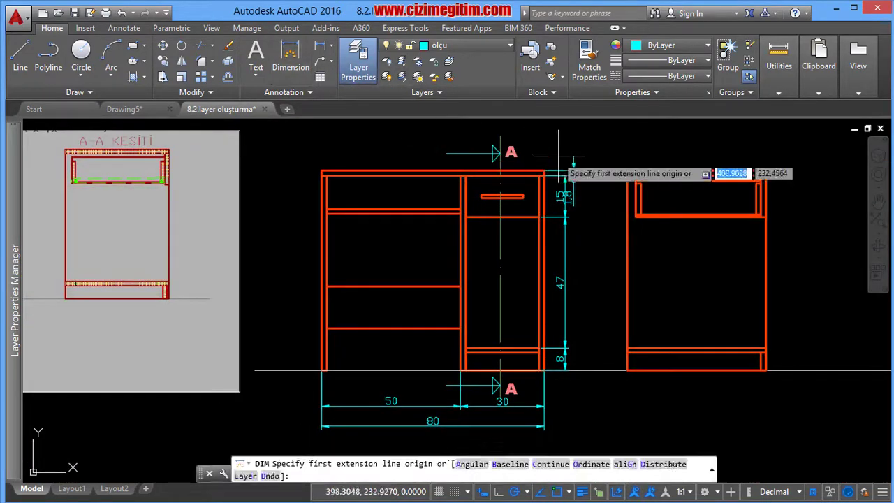
left_click(545, 171)
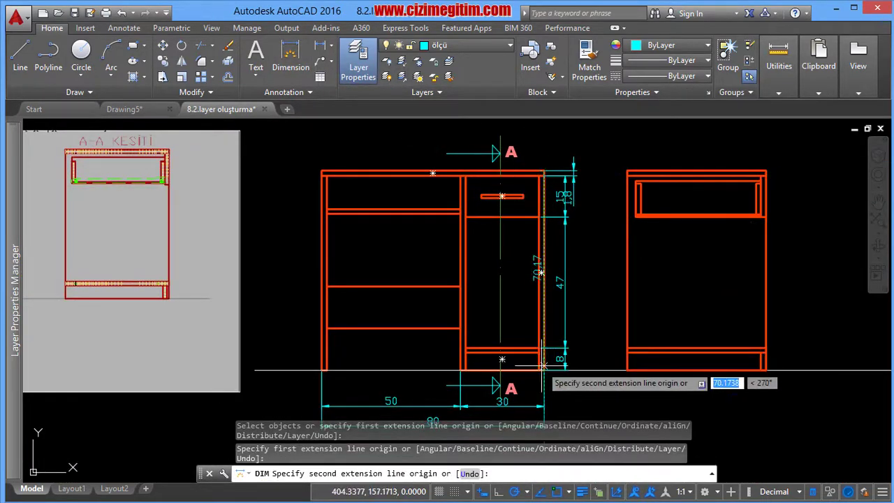
left_click(545, 371)
left_click(593, 343)
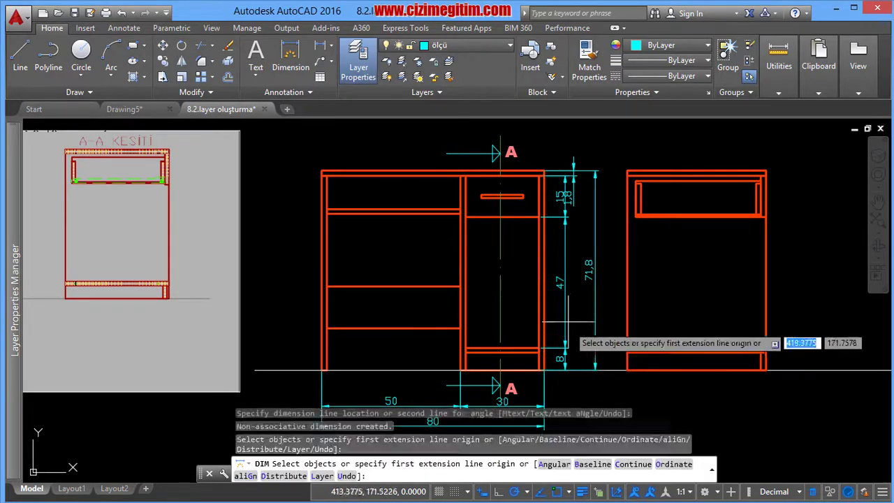
middle_click_drag(585, 306, 591, 260)
right_click(591, 260)
left_click(595, 266)
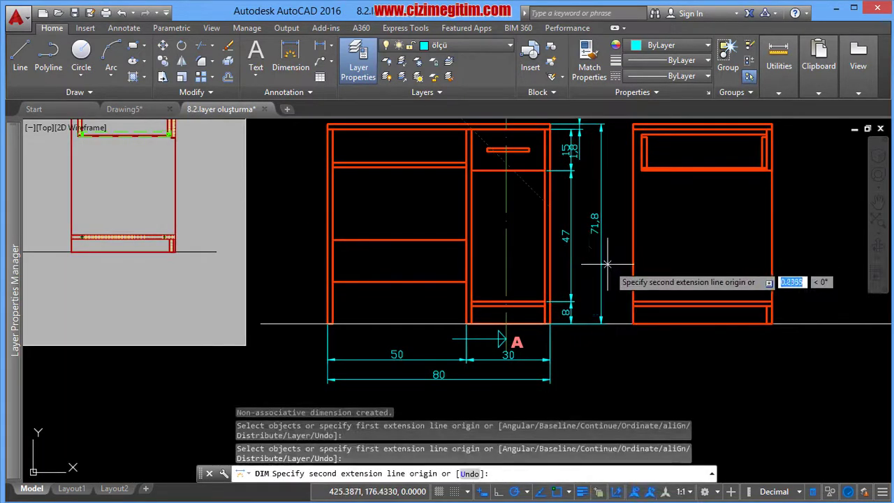
key("Escape")
scroll(631, 273, "down", 2)
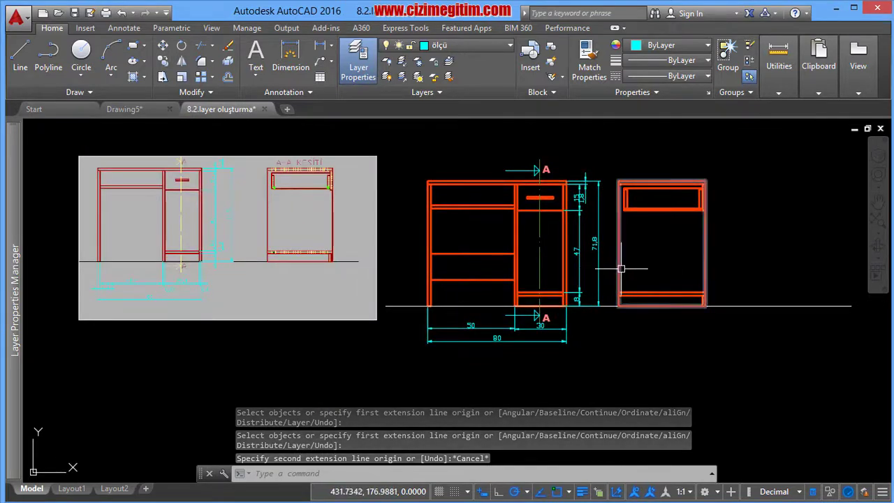
middle_click_drag(579, 255, 437, 253)
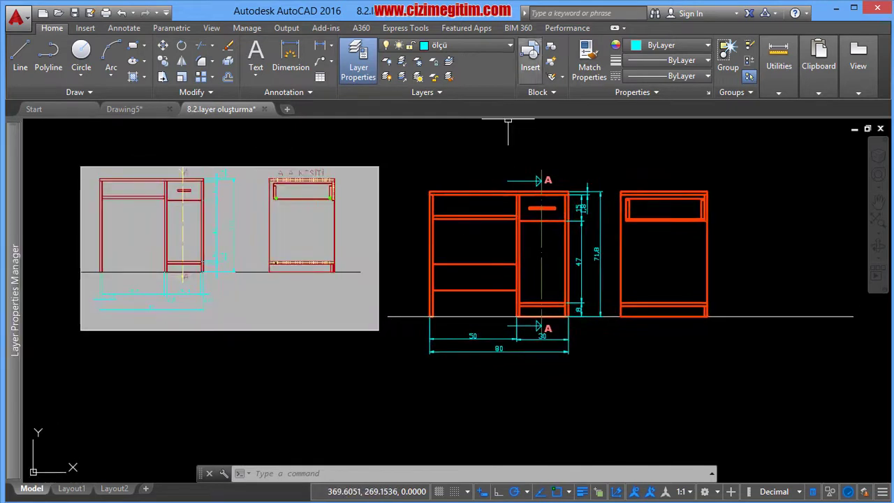
Check the layer list, then bring the desk elevation drawings back into view.
left_click(475, 45)
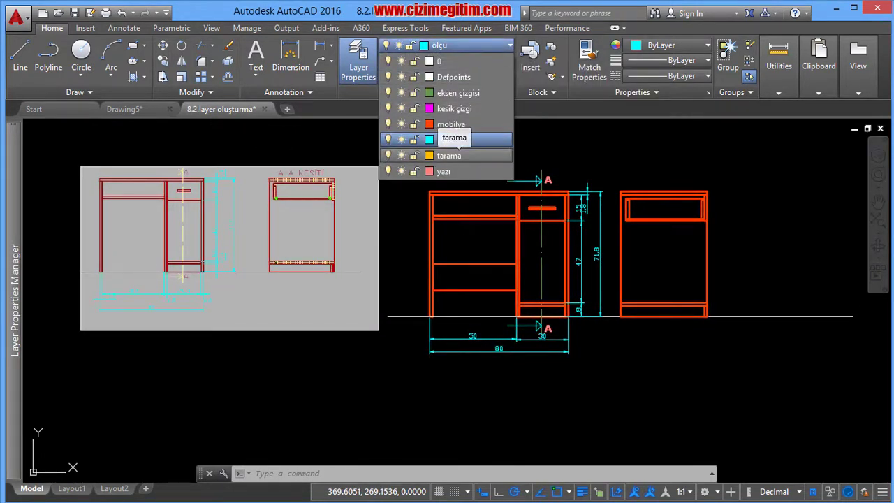
left_click(335, 210)
key("Escape")
scroll(254, 236, "up", 5)
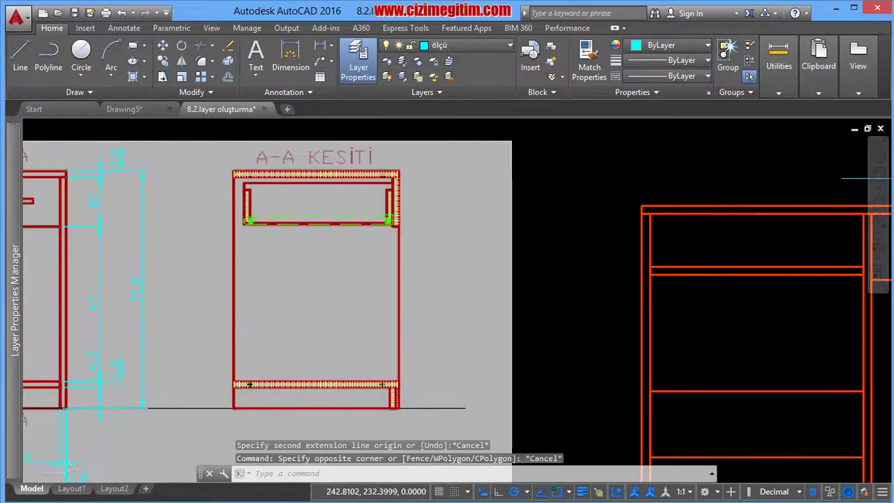
scroll(254, 235, "up", 5)
scroll(326, 267, "down", 5)
middle_click_drag(424, 254, 289, 220)
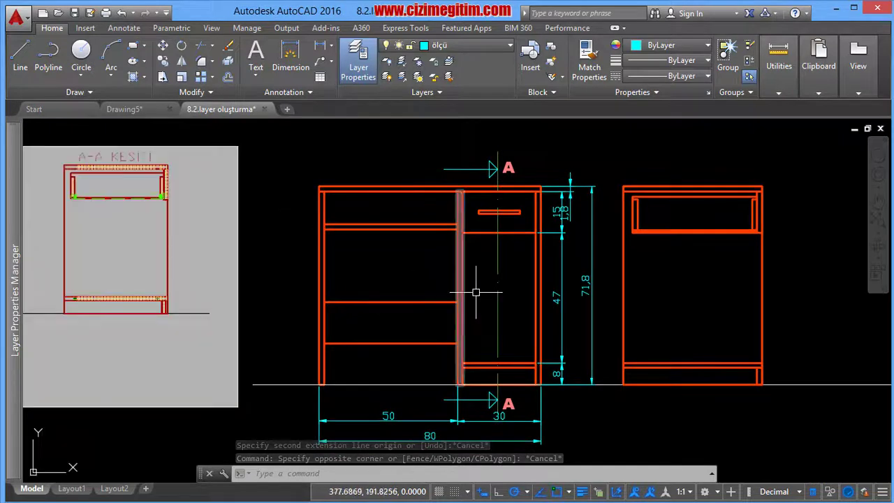
scroll(506, 314, "up", 2)
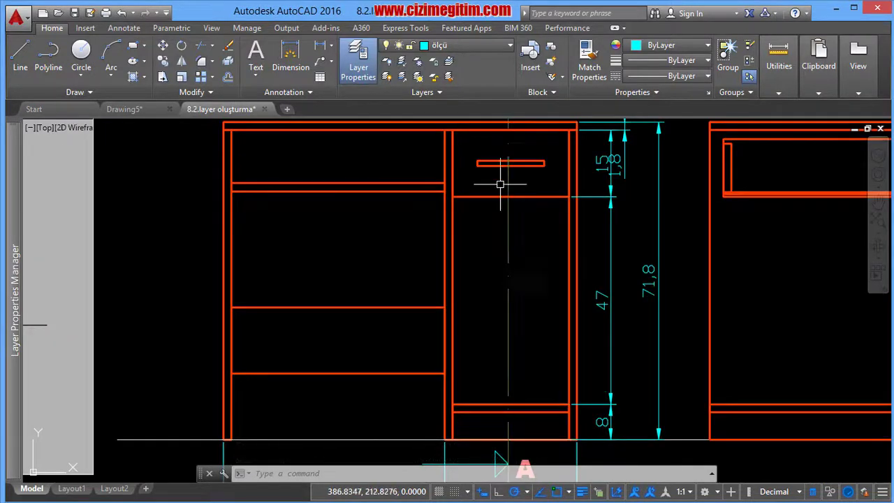
scroll(522, 372, "down", 2)
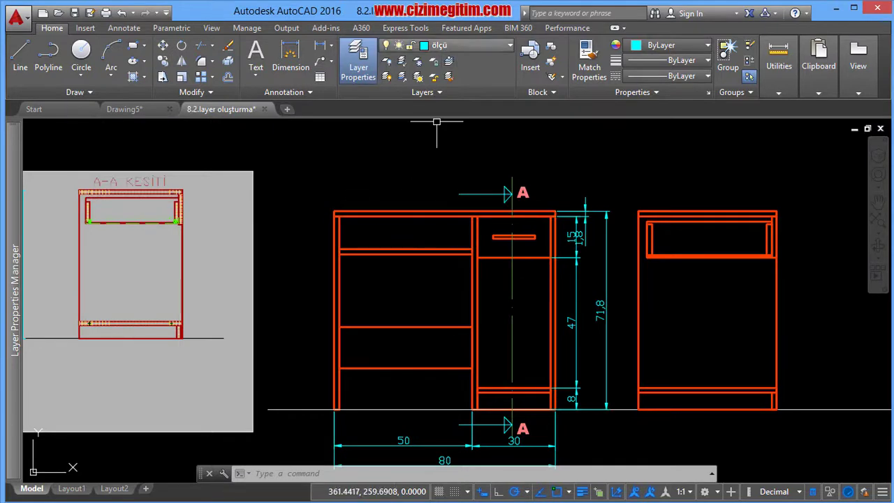
Choose kesik çizgi from the Layers panel list as the current layer.
left_click(447, 45)
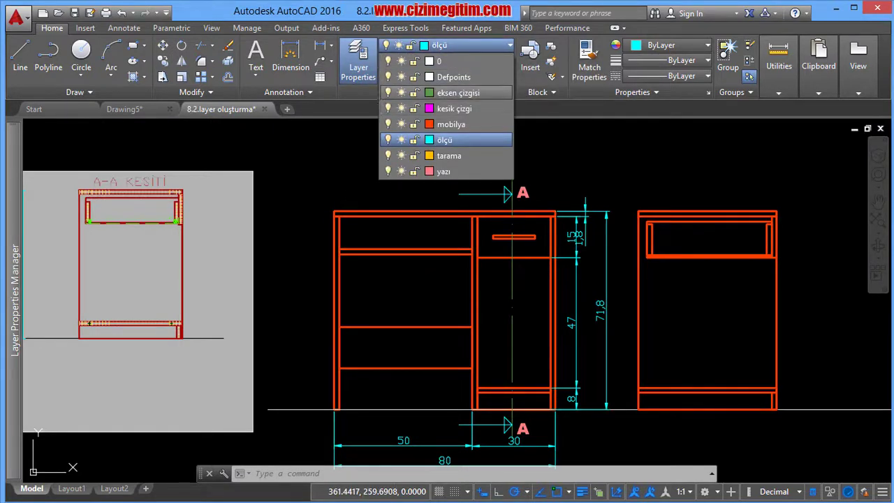
left_click(454, 108)
scroll(633, 216, "up", 1)
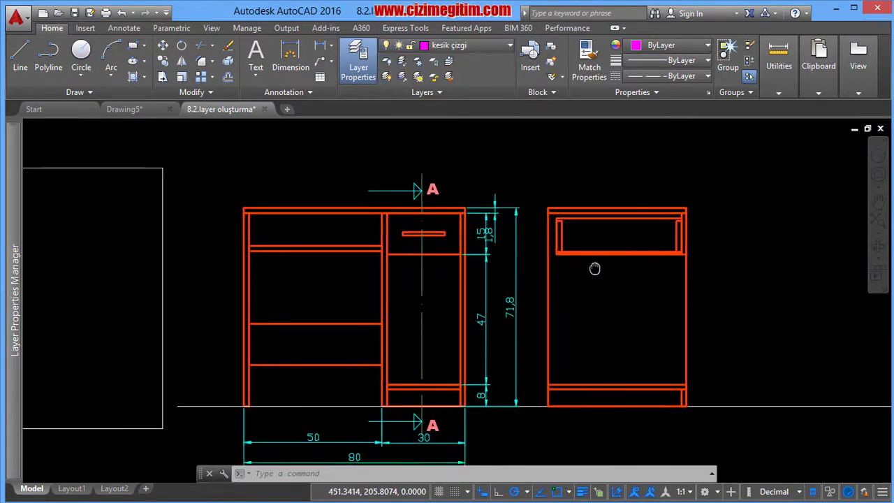
scroll(643, 231, "up", 2)
scroll(610, 244, "down", 3)
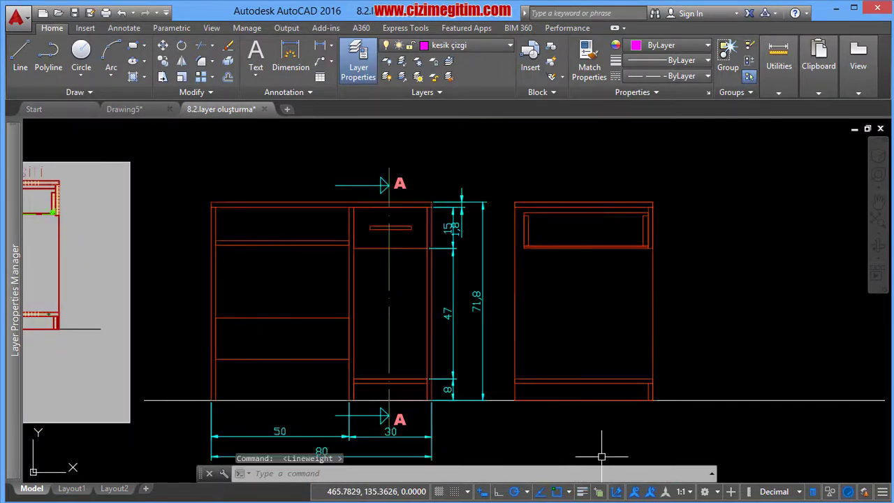
scroll(628, 222, "up", 1)
scroll(588, 234, "up", 1)
type("REC")
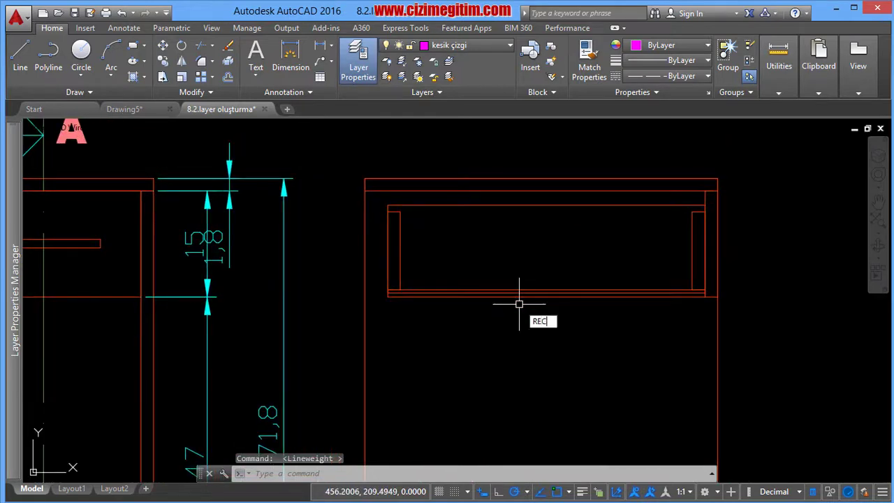
Draw a rectangle from the drawer's lower corner for the drawer-bottom detail.
key("Return")
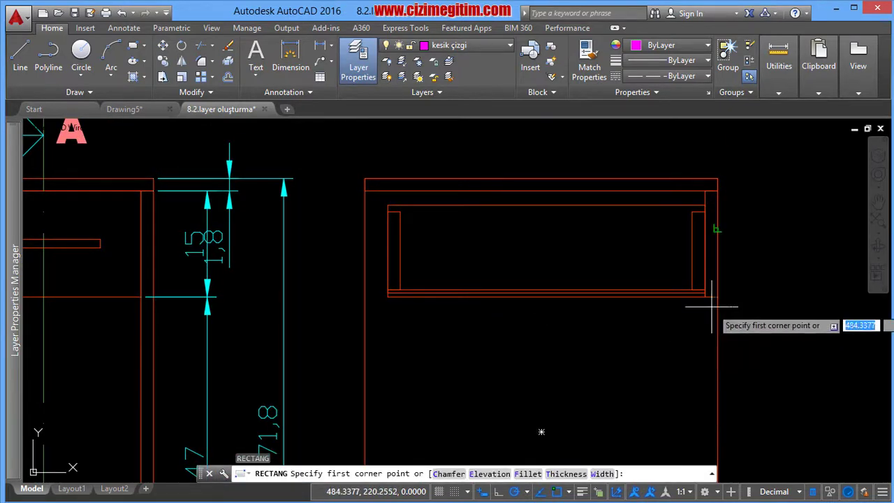
left_click(703, 296)
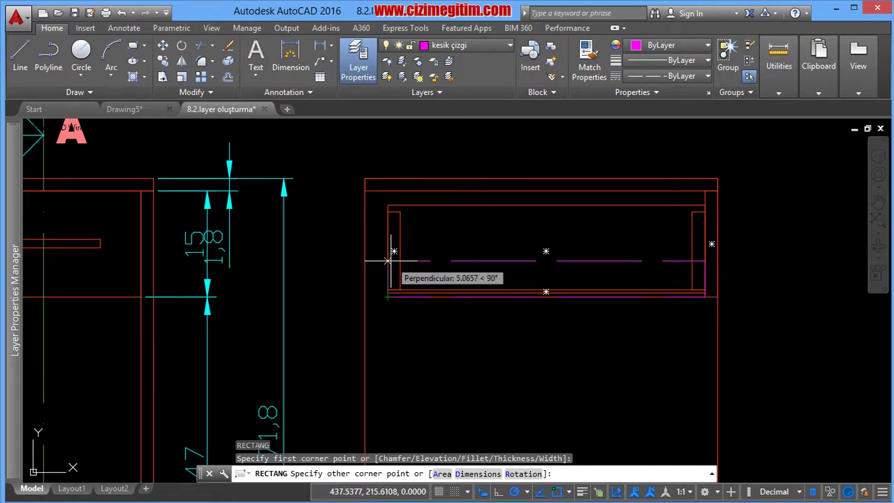
type("3")
key("Return")
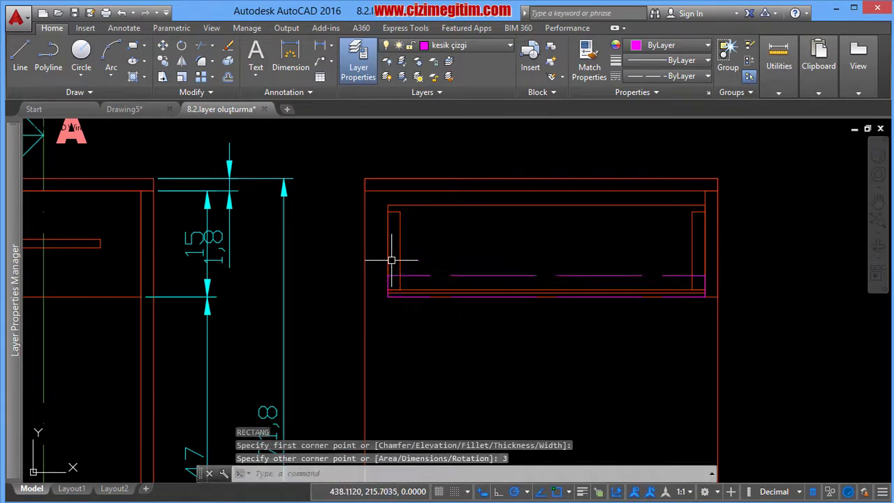
middle_click_drag(585, 295, 613, 307)
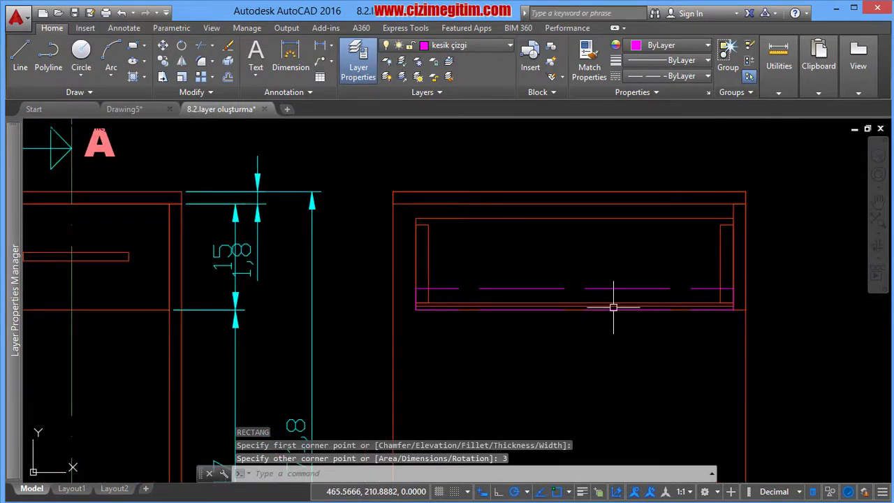
Draw the sloped end line starting 4 units in from the corner.
type("l")
key("Return")
scroll(684, 311, "up", 2)
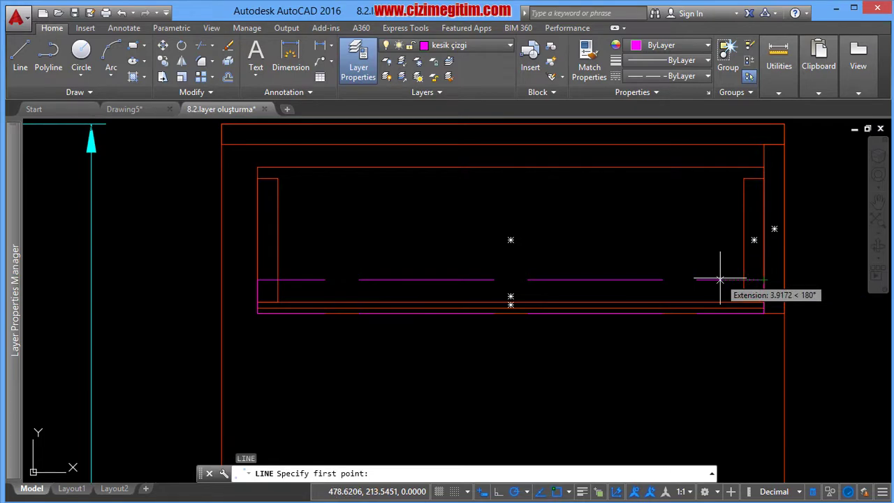
type("4")
key("Return")
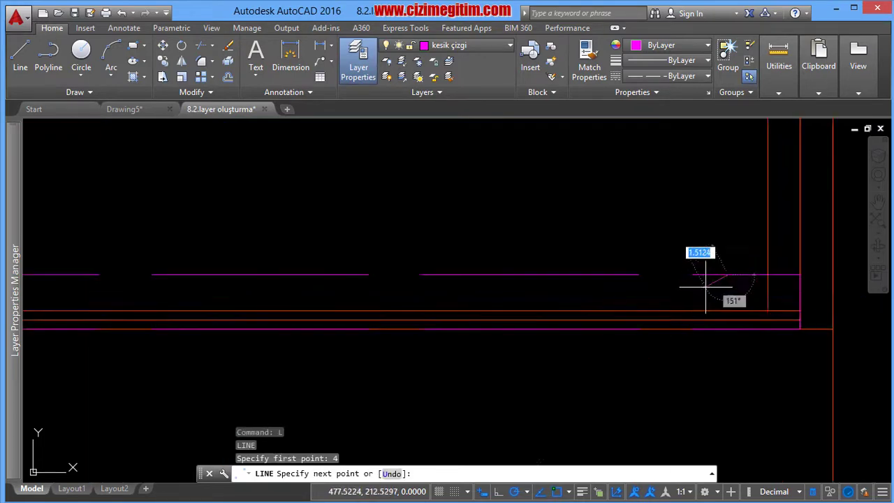
scroll(702, 290, "up", 1)
scroll(716, 285, "down", 2)
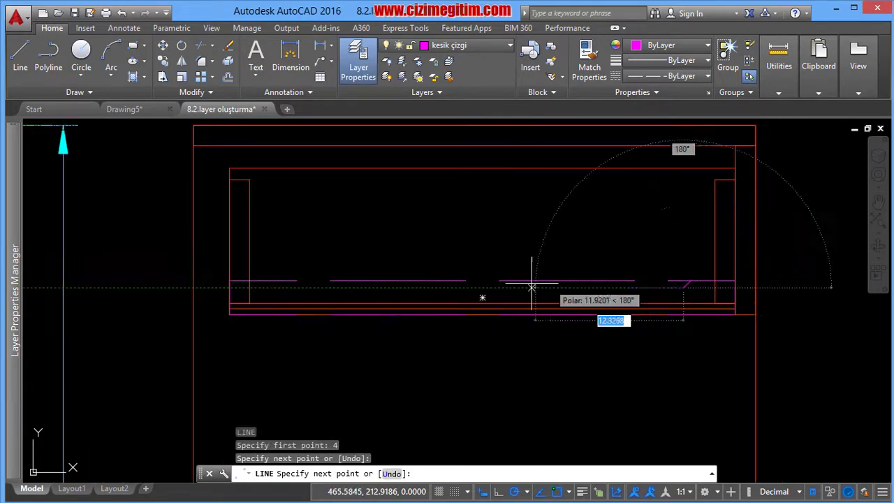
scroll(535, 273, "up", 2)
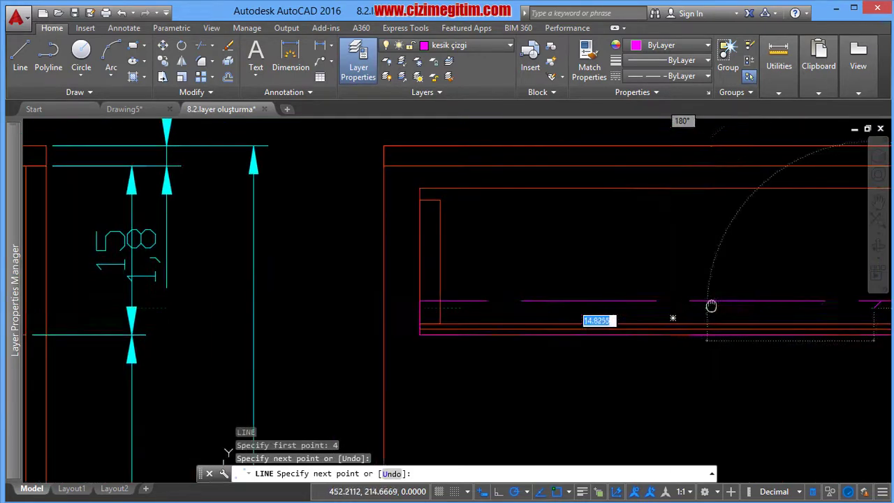
left_click(428, 307)
scroll(428, 307, "up", 2)
left_click(407, 321)
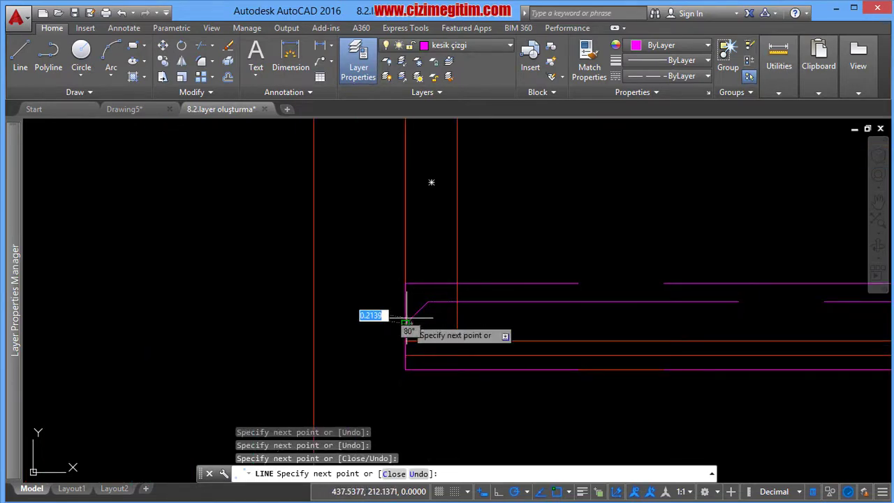
key("Return")
Trim the excess magenta segments at both ends of the dashed detail.
scroll(411, 305, "down", 2)
scroll(530, 293, "down", 2)
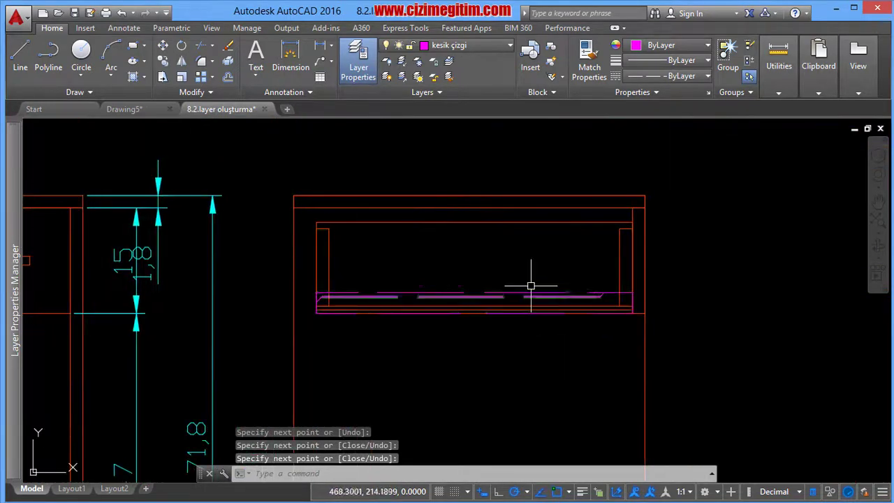
scroll(531, 285, "up", 2)
key("Return")
key("Return")
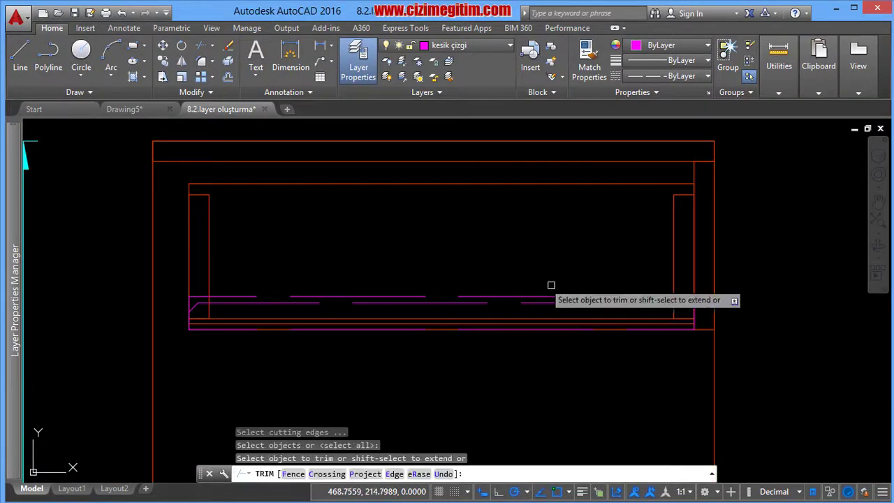
left_click(623, 303)
left_click(624, 293)
scroll(188, 299, "up", 2)
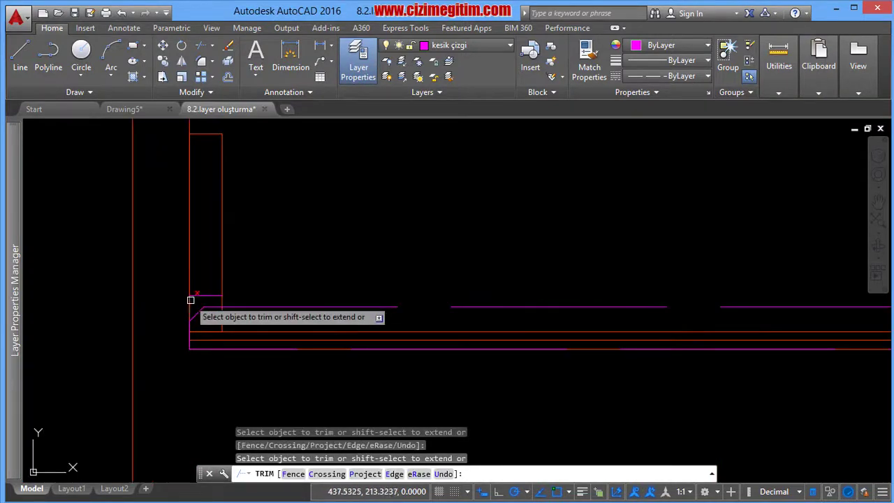
right_click(327, 260)
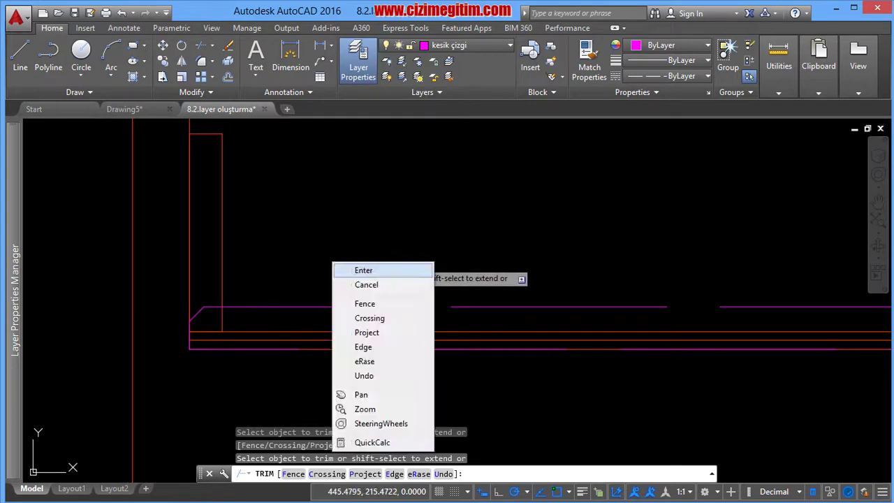
left_click(346, 268)
scroll(453, 306, "down", 3)
scroll(399, 305, "up", 1)
scroll(525, 314, "up", 1)
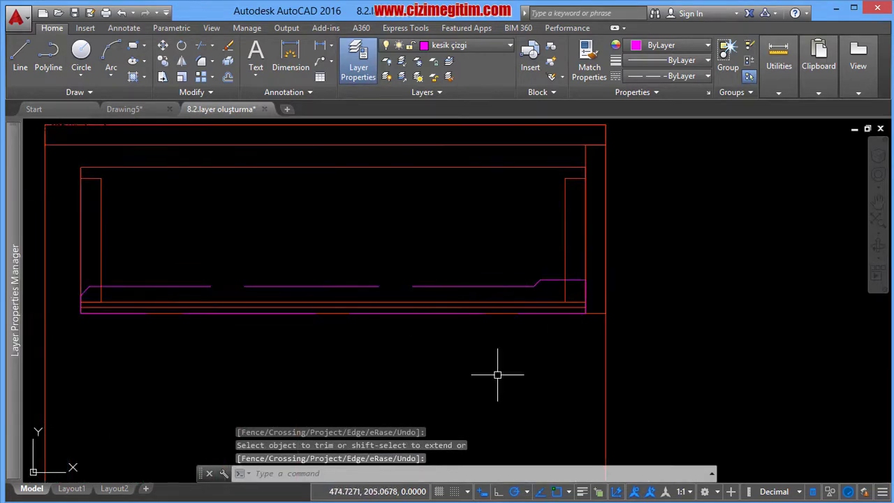
type("c")
key("Return")
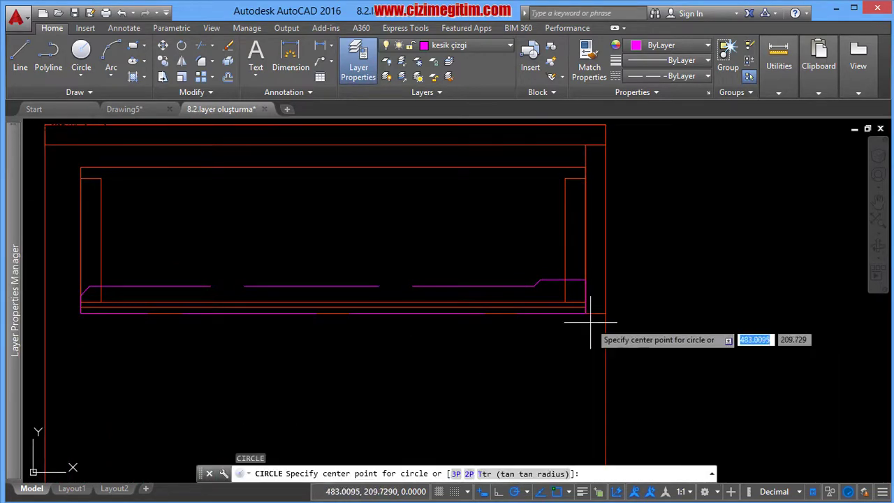
Draw a circle of radius 1.2 centred on the drawer line's right end.
scroll(473, 317, "down", 3)
scroll(533, 320, "up", 2)
scroll(558, 307, "up", 3)
scroll(603, 283, "up", 4)
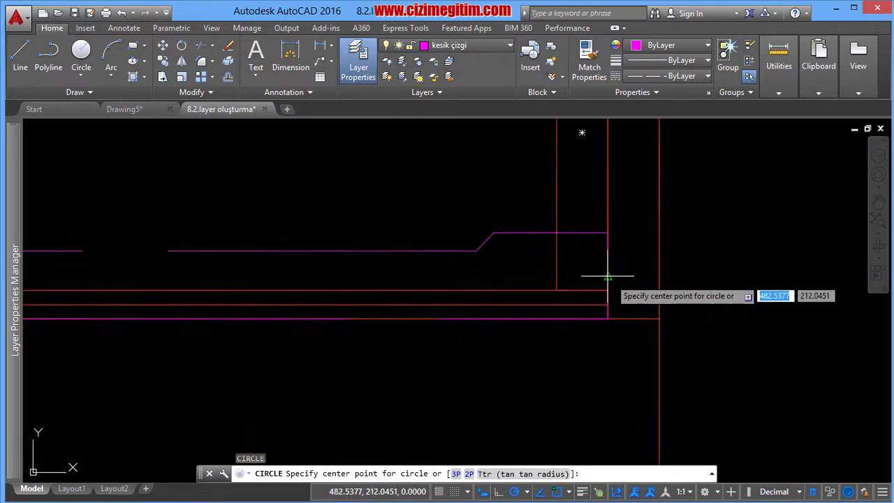
left_click(555, 276)
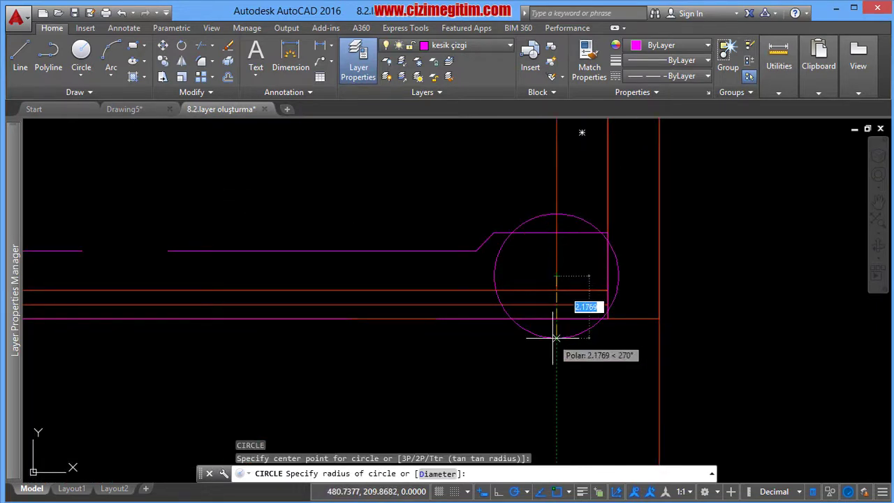
type("1.2")
key("Return")
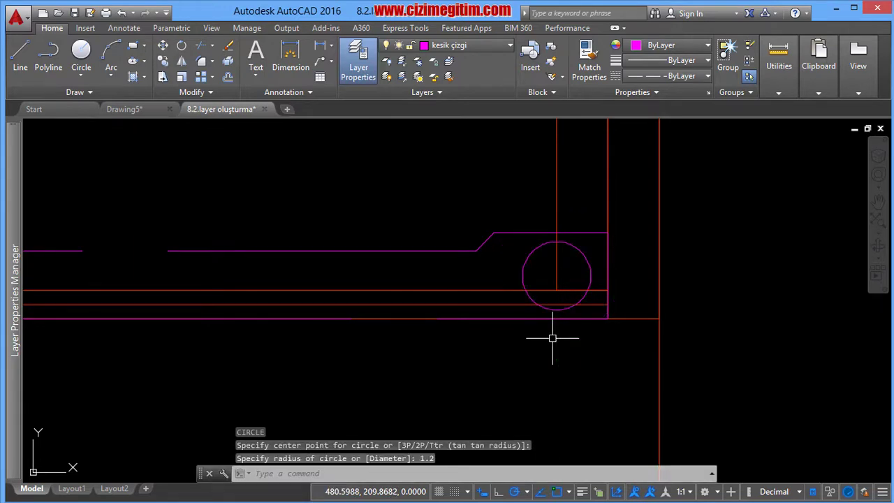
Move the right-end circle 0.5 to the right.
left_click(591, 269)
right_click(591, 276)
left_click(620, 339)
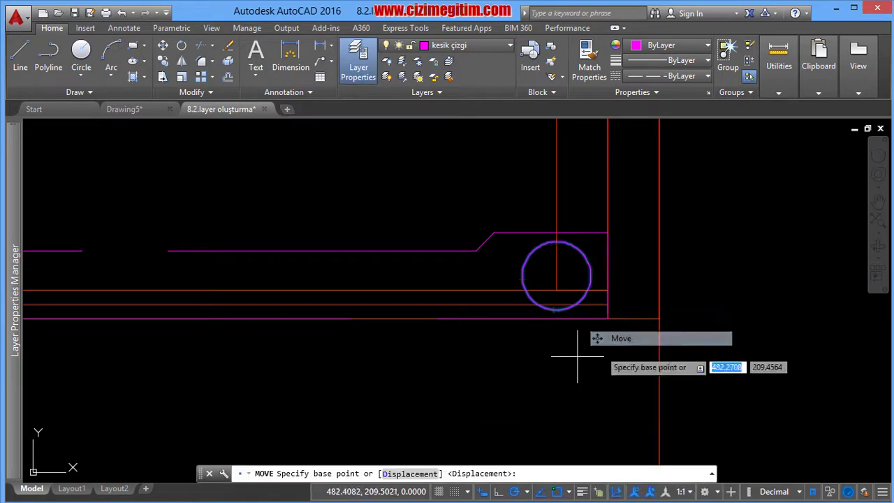
left_click(528, 363)
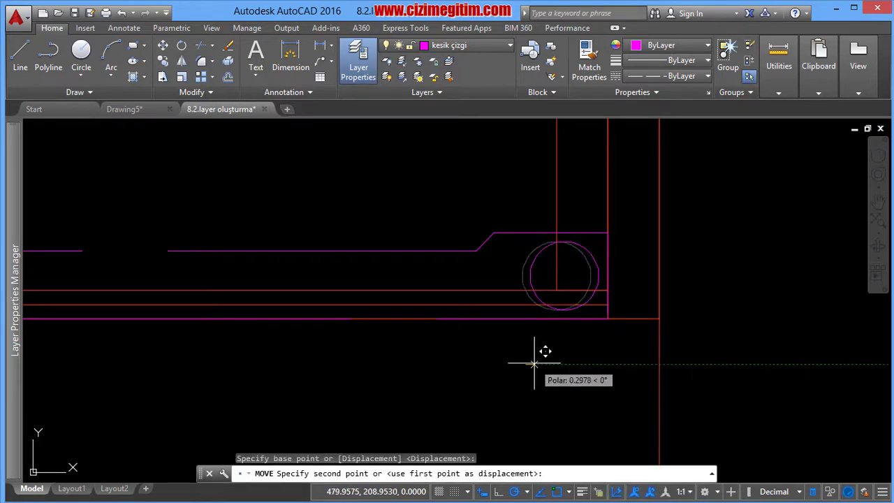
type(".5")
key("Return")
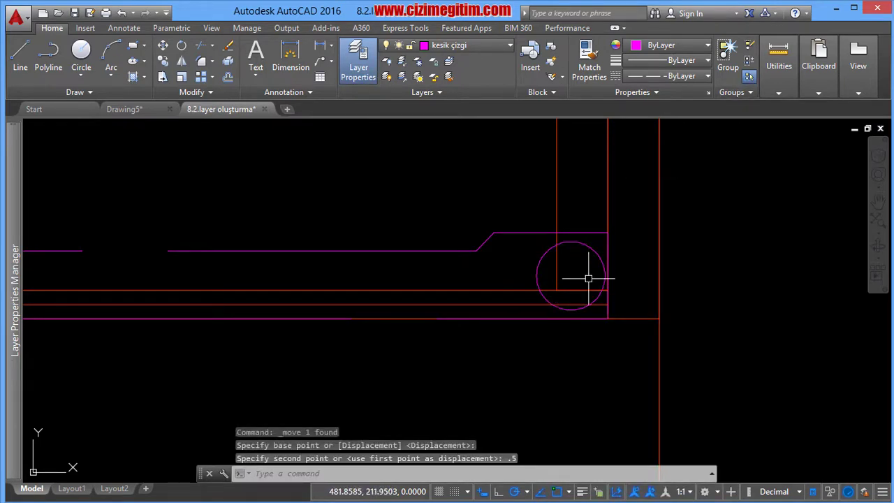
Change the right-end circle's radius to 1 in Quick Properties.
scroll(588, 279, "up", 2)
left_click(608, 247)
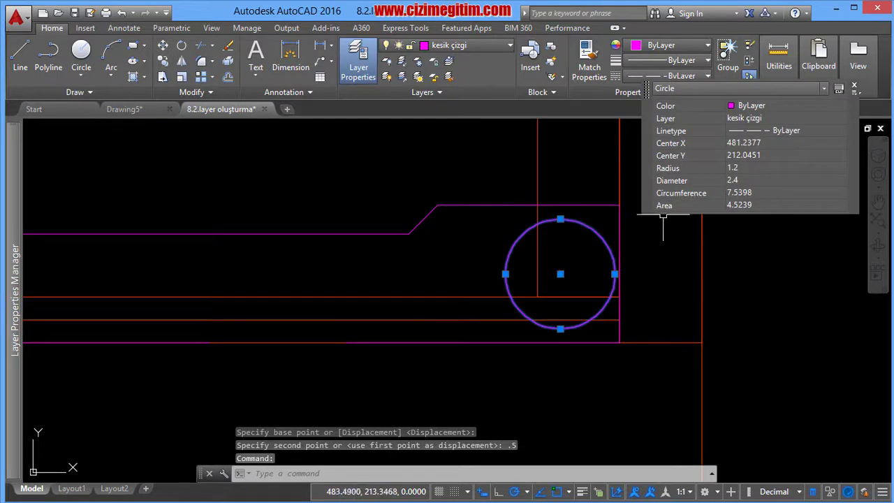
type("1")
key("Tab")
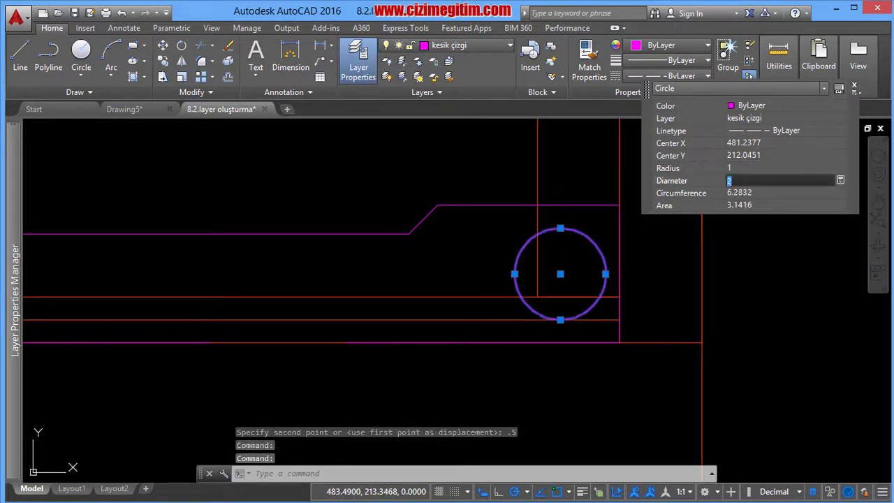
key("Escape")
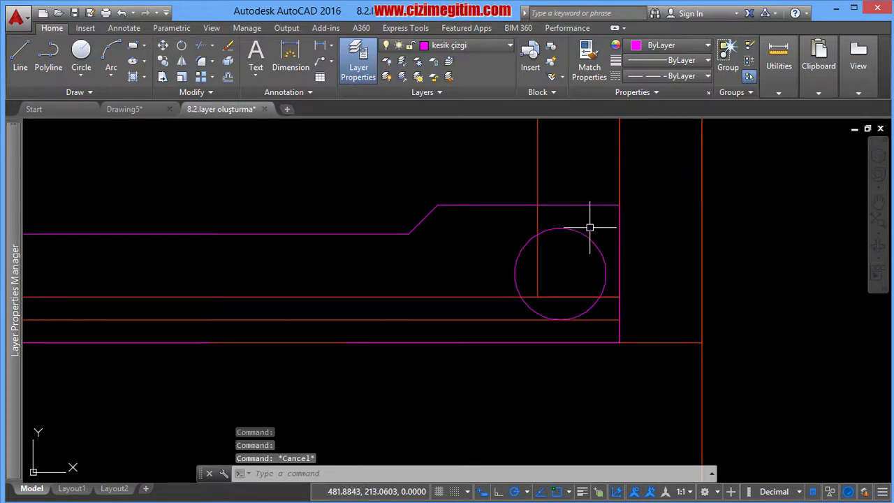
Offset the right-end circle inward by 0.3 to create concentric inner circles.
type("o")
key("Return")
key("Return")
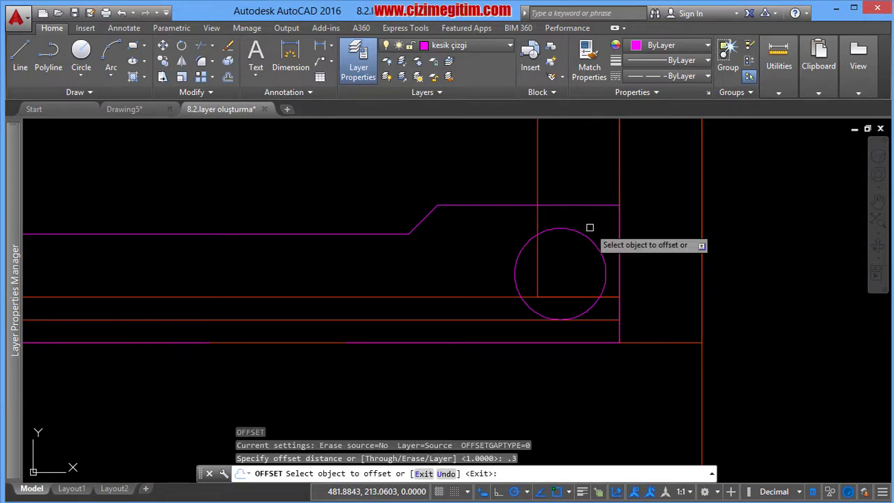
left_click(589, 233)
left_click(577, 259)
right_click(577, 259)
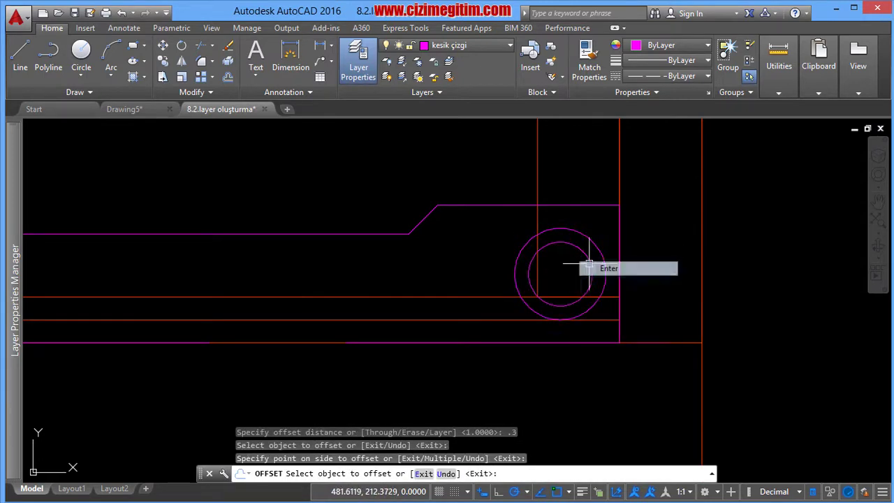
left_click(586, 264)
right_click(594, 214)
left_click(618, 207)
right_click(596, 225)
left_click(614, 233)
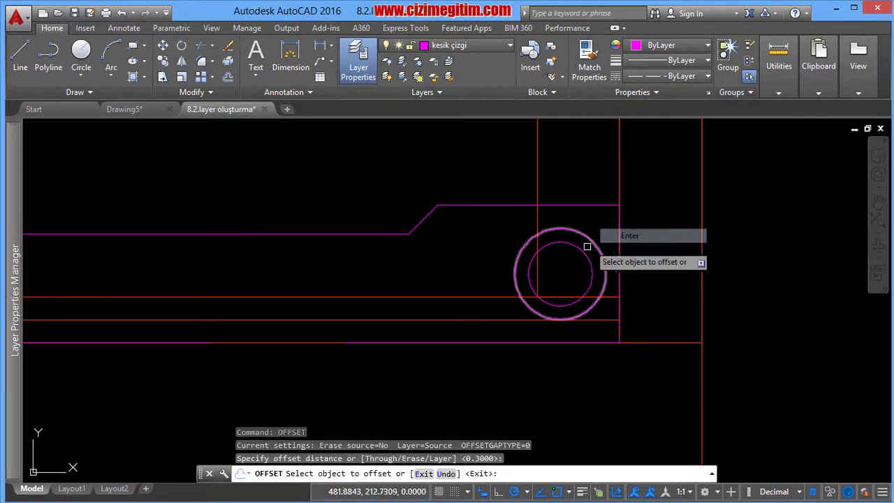
left_click(578, 245)
left_click(553, 272)
right_click(558, 272)
Draw a radius 0.5 circle at the drawer's left end.
scroll(573, 274, "down", 2)
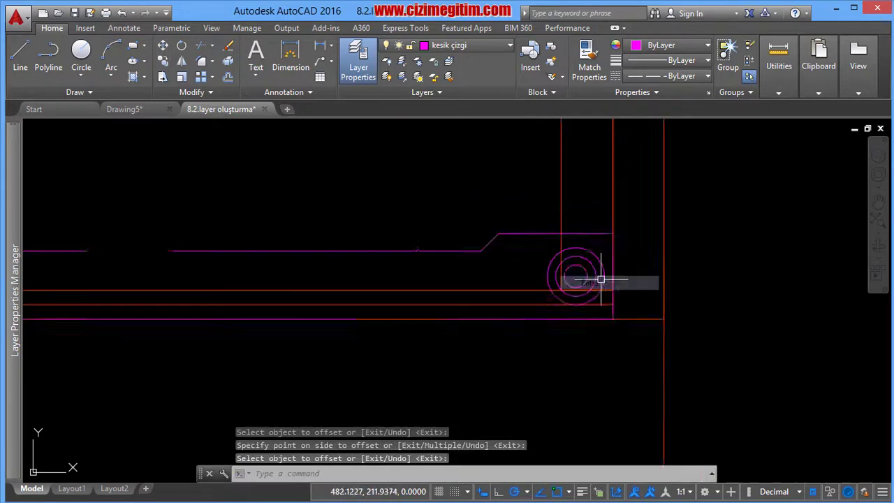
scroll(615, 280, "down", 2)
scroll(670, 283, "down", 1)
scroll(734, 283, "down", 1)
scroll(648, 243, "down", 1)
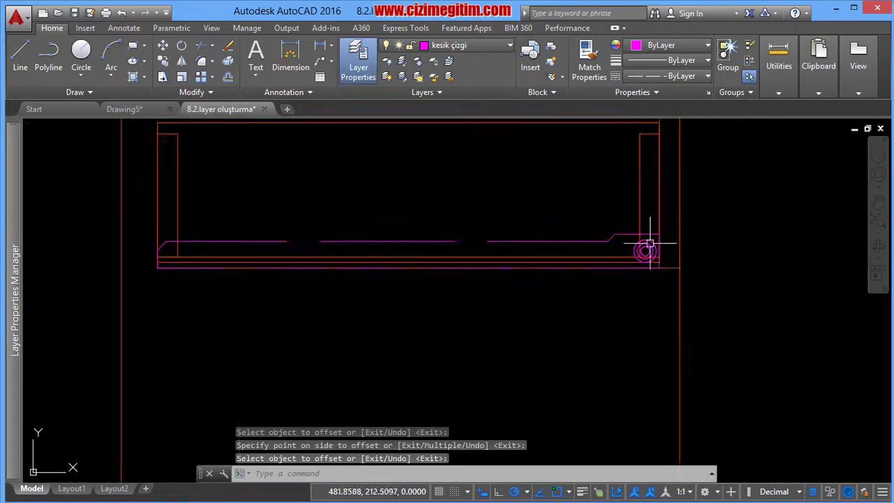
scroll(631, 235, "up", 3)
scroll(465, 279, "down", 3)
scroll(196, 281, "up", 2)
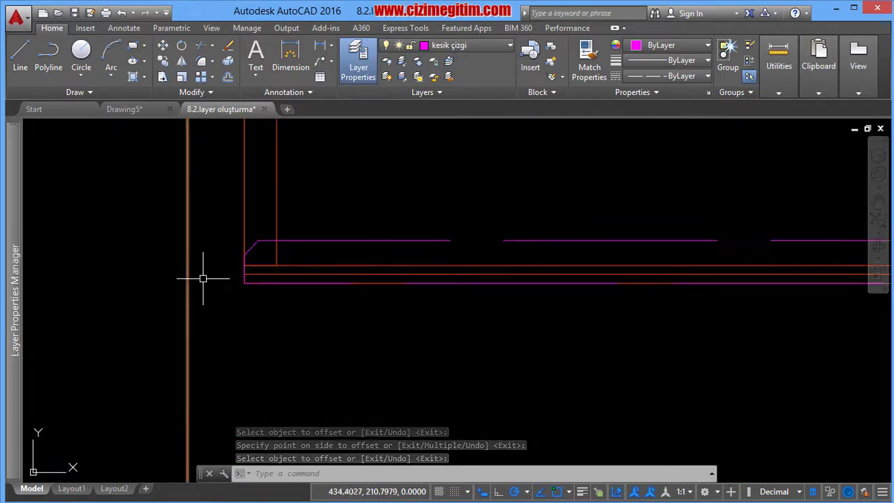
type("c")
key("Return")
scroll(269, 273, "up", 3)
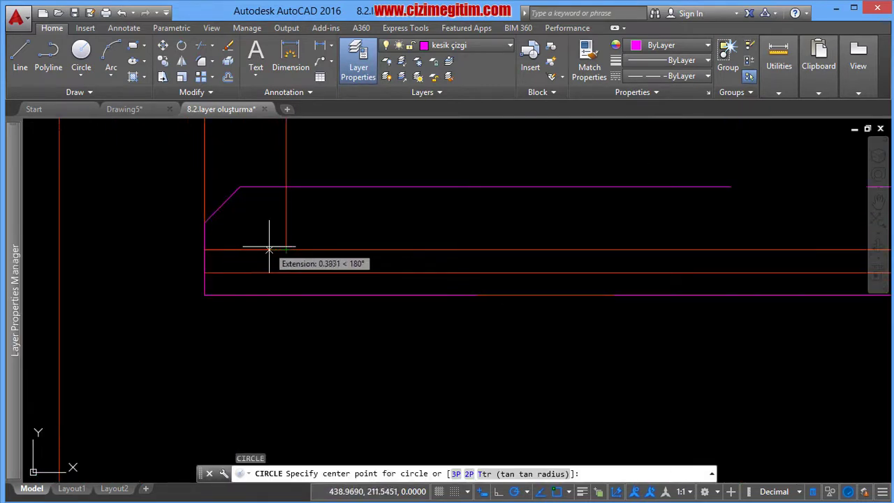
left_click(269, 249)
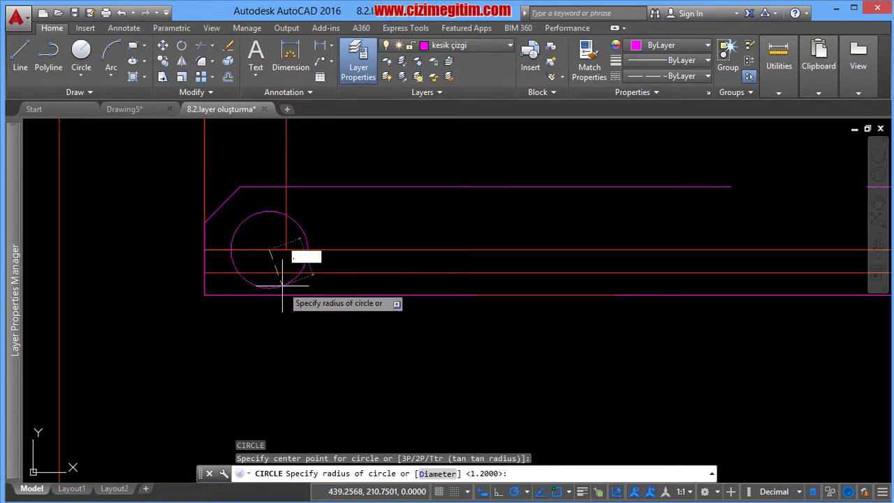
type("5")
key("Return")
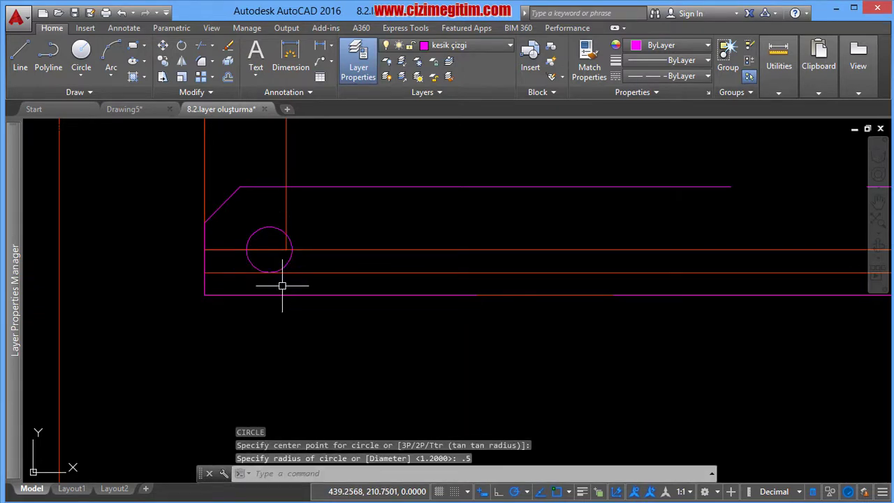
type("O")
Offset the left circle 0.3 outward to add a concentric ring.
key("Return")
type(".3")
key("Return")
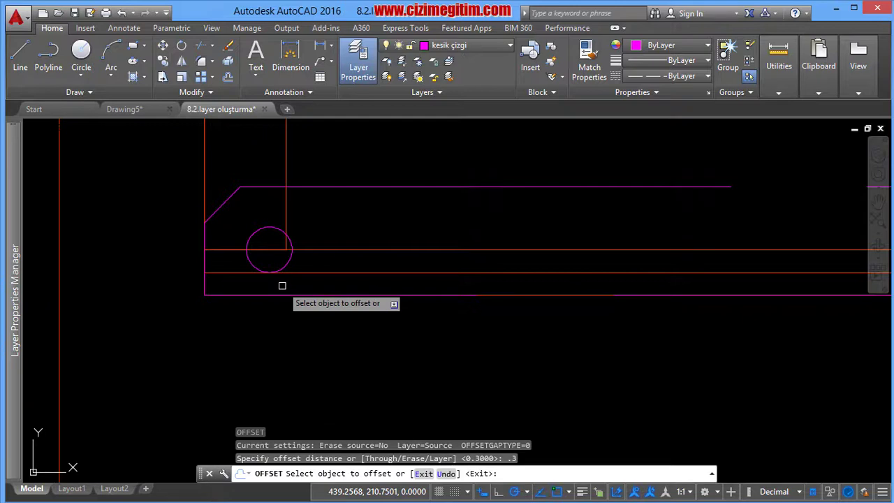
left_click(278, 229)
left_click(328, 203)
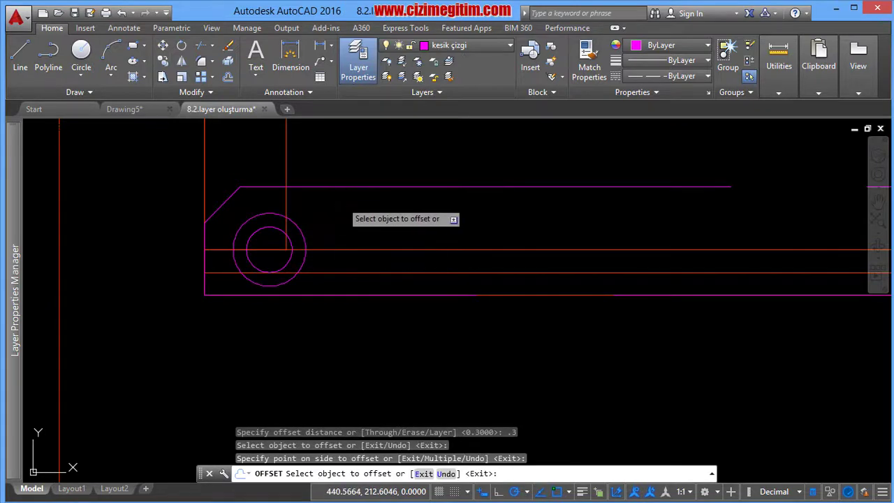
scroll(272, 249, "down", 6)
mouse_move(319, 250)
middle_mouse_down()
mouse_move(256, 249)
mouse_move(249, 267)
middle_mouse_up()
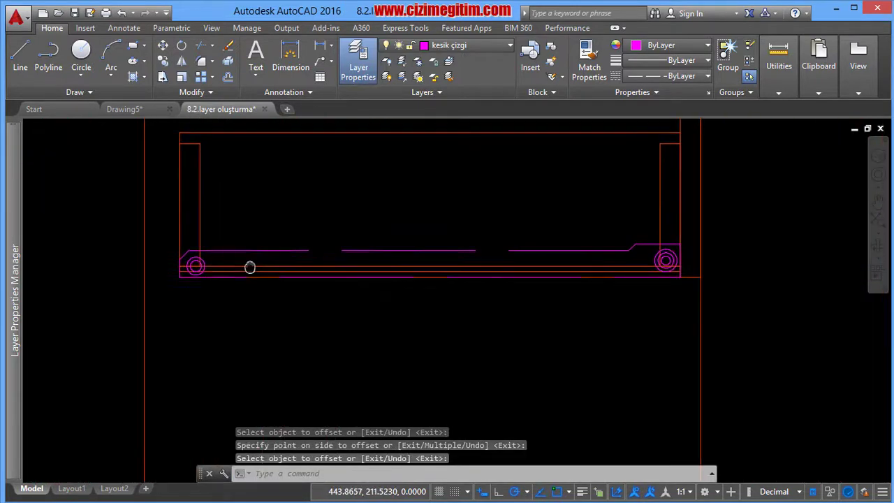
middle_click_drag(305, 265, 282, 276)
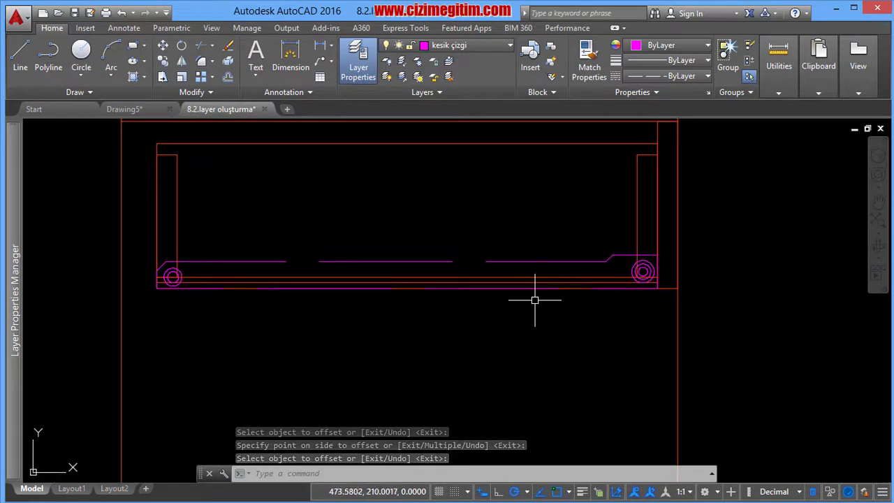
scroll(525, 283, "down", 4)
mouse_move(525, 283)
middle_mouse_down()
mouse_move(483, 298)
mouse_move(487, 291)
middle_mouse_up()
scroll(490, 257, "up", 2)
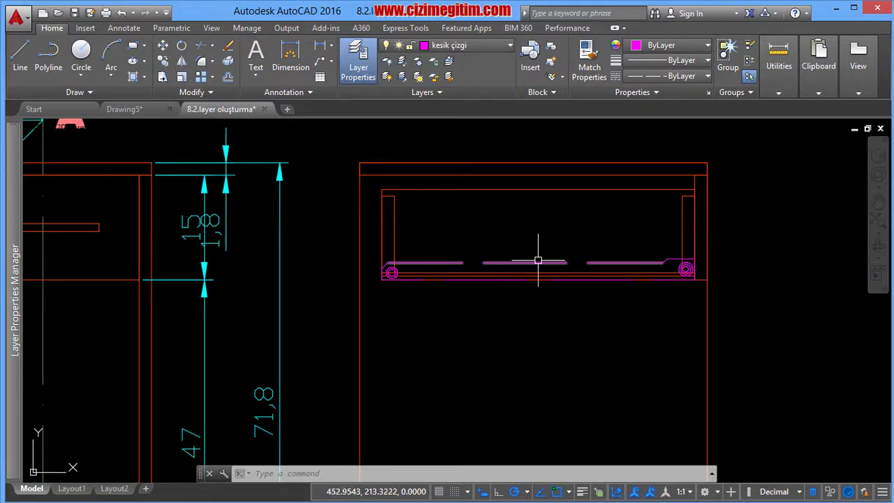
scroll(547, 283, "down", 2)
scroll(459, 266, "down", 2)
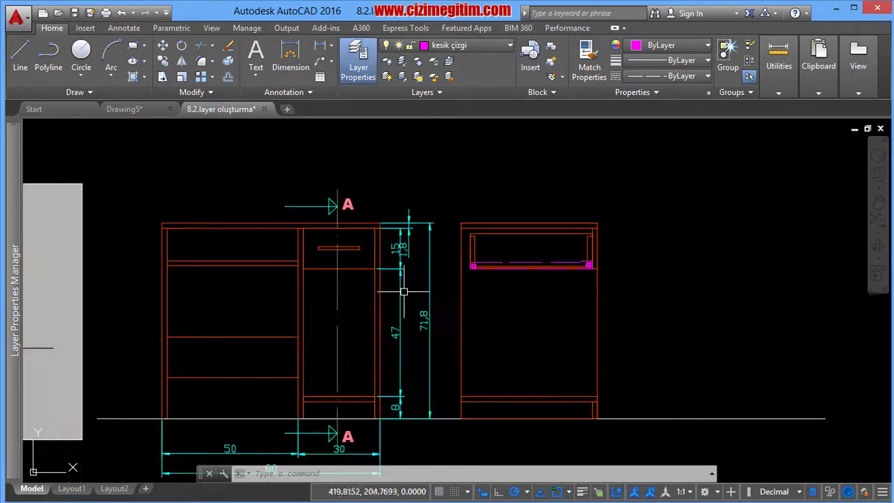
middle_click_drag(399, 292, 384, 254)
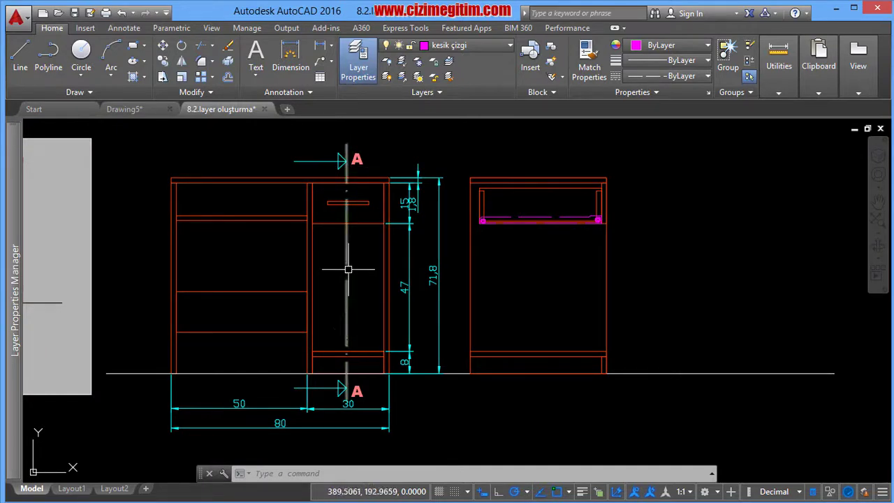
middle_click_drag(345, 337, 317, 327)
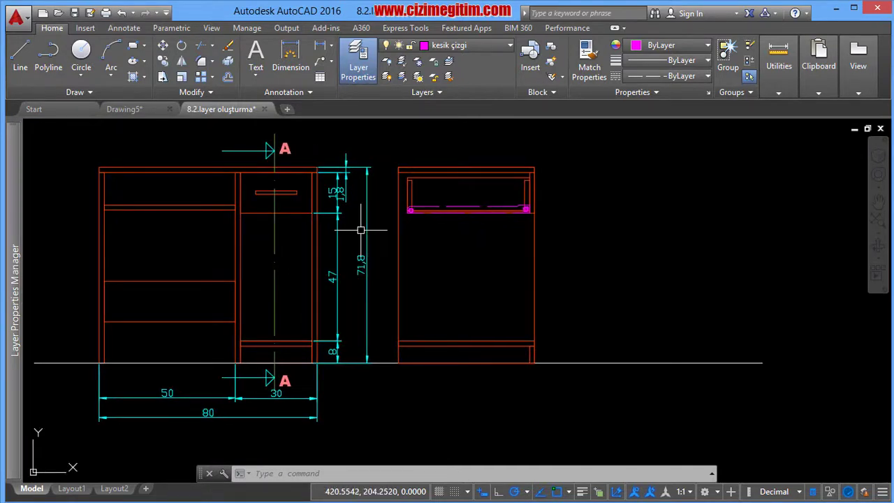
scroll(533, 251, "down", 2)
middle_click_drag(532, 252, 520, 269)
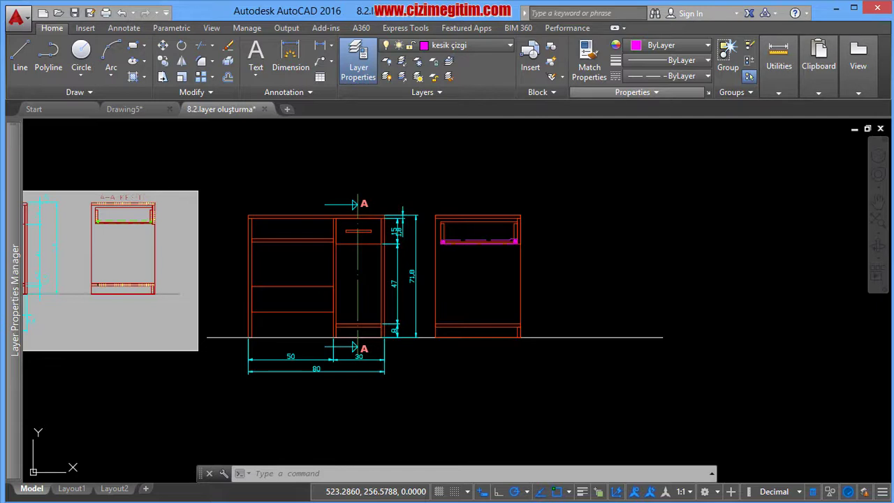
left_click(632, 92)
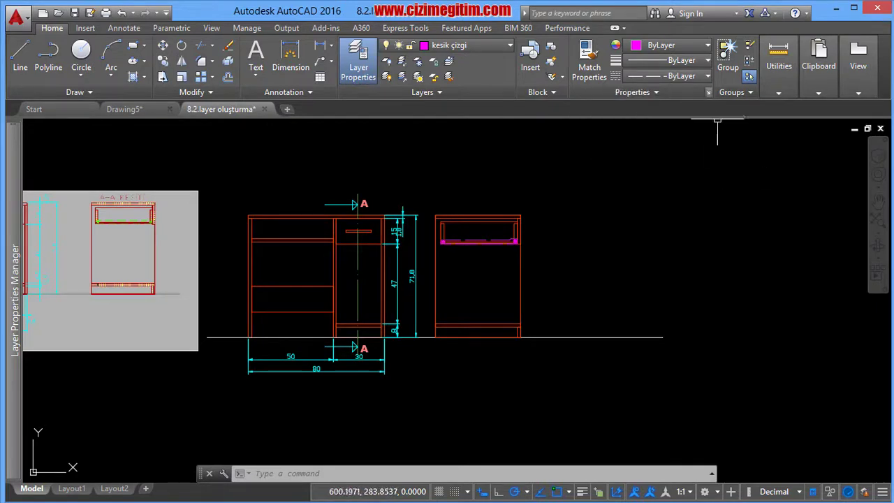
key("Escape")
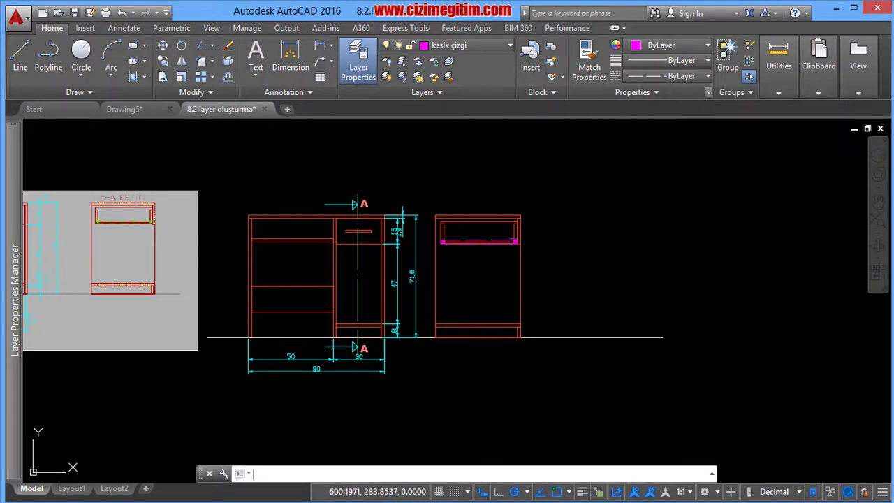
key("ctrl+1")
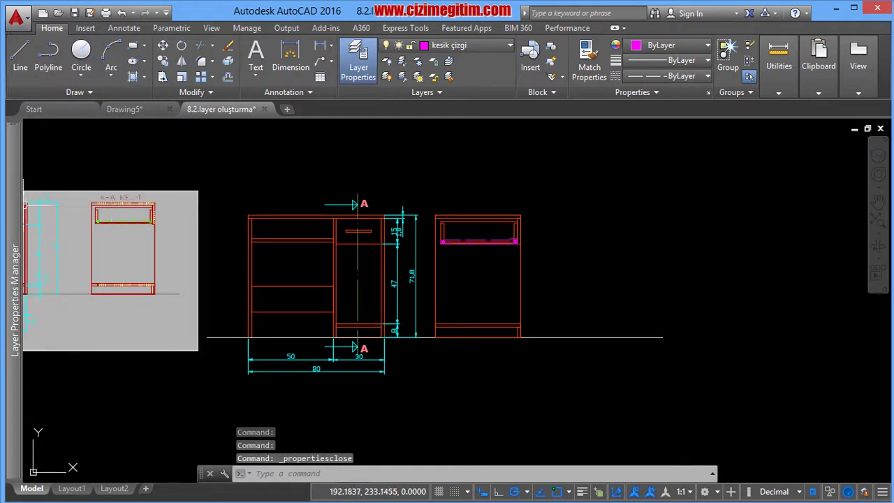
left_click(358, 60)
key("ctrl+1")
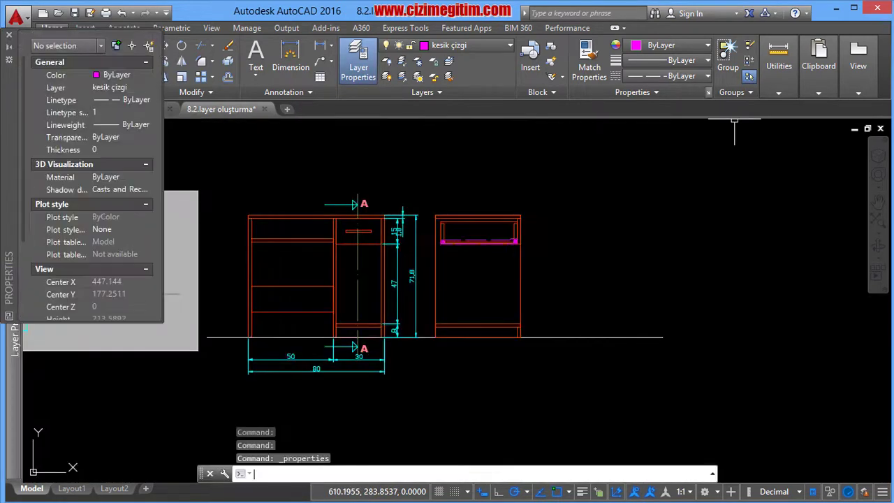
left_click_drag(9, 209, 71, 259)
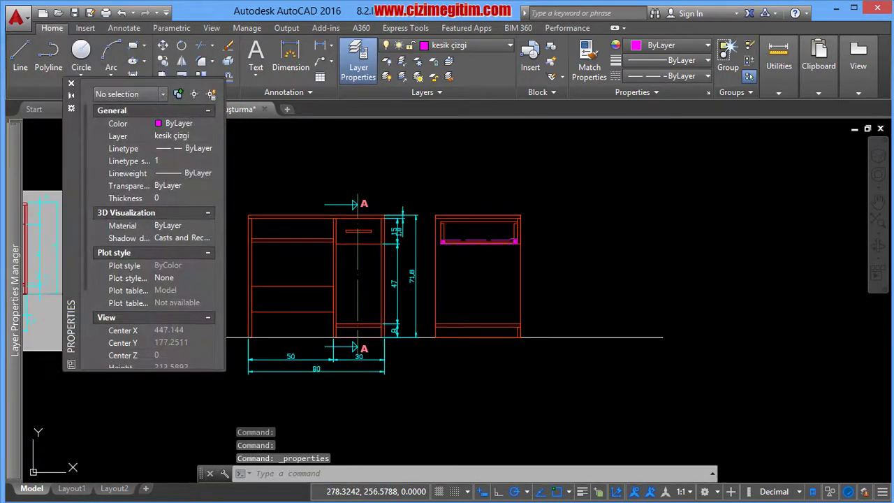
key("ctrl+1")
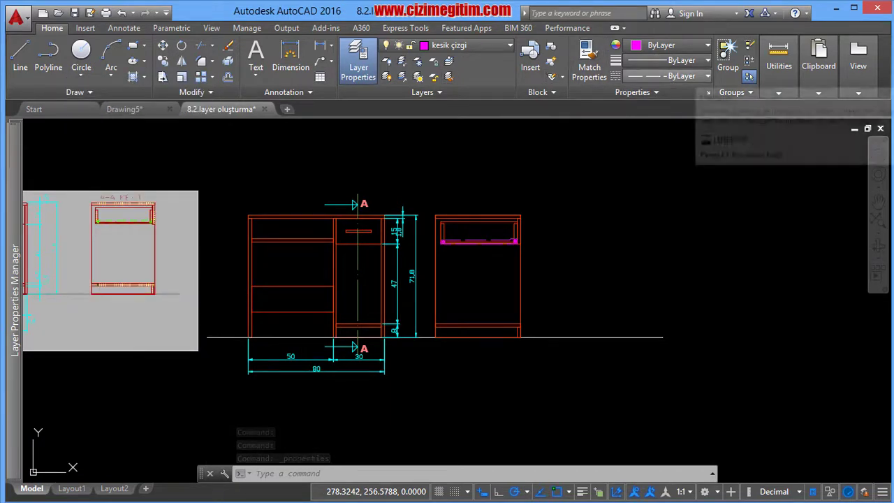
scroll(482, 268, "up", 4)
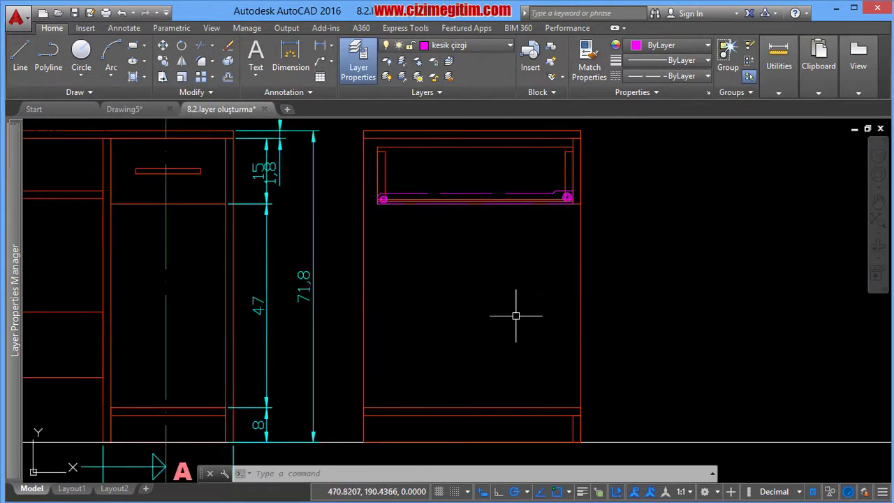
Enter 5 as the Global scale factor in the Linetype Manager and apply it.
left_click(698, 75)
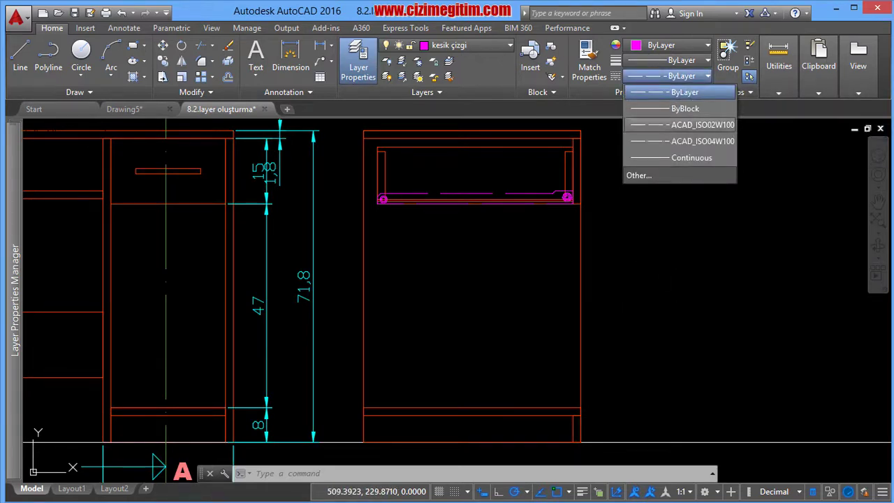
left_click(639, 175)
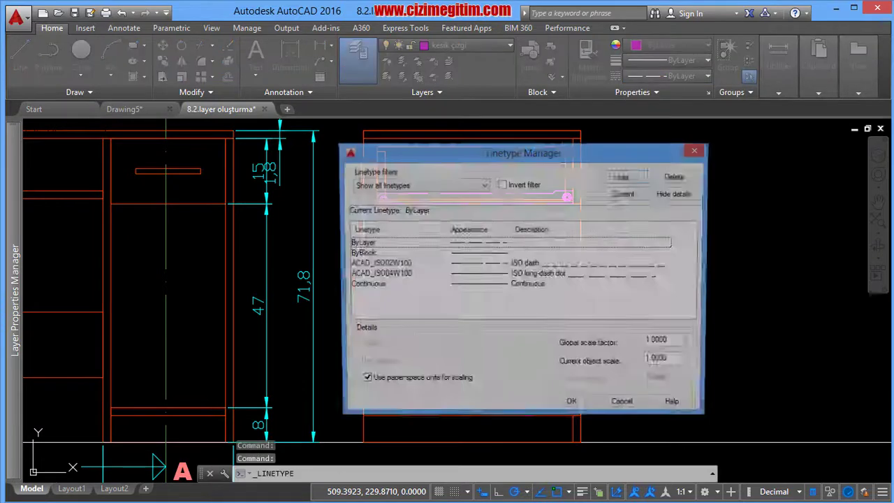
left_click_drag(524, 152, 463, 125)
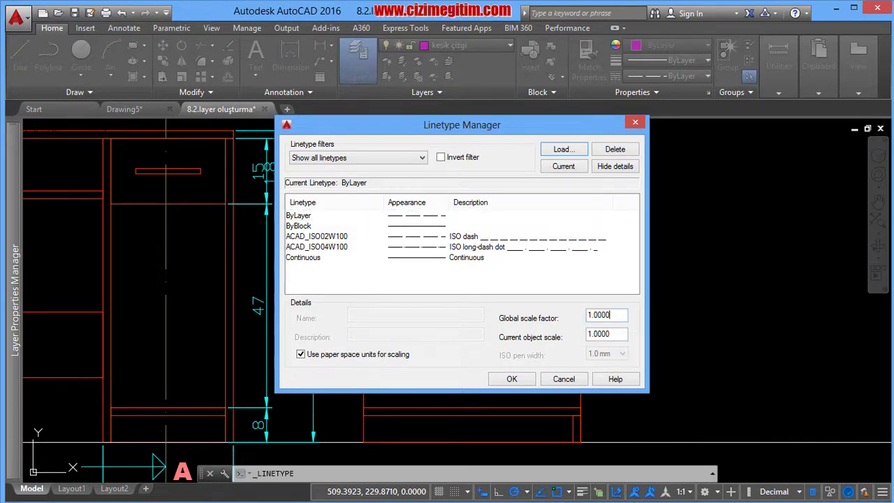
double_click(605, 315)
type("5")
left_click(511, 378)
middle_click_drag(485, 307, 521, 303)
scroll(542, 226, "up", 6)
scroll(589, 207, "up", 2)
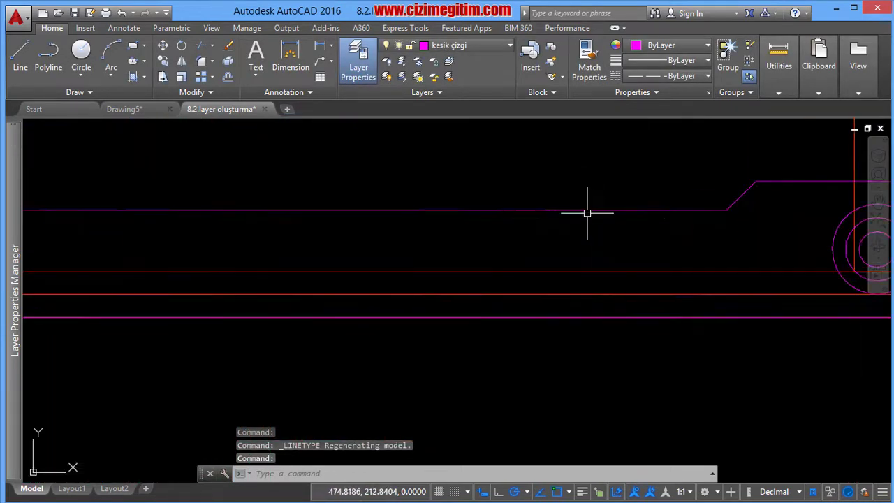
scroll(588, 207, "down", 2)
Change the global linetype scale factor from 5 to 0.2.
left_click(671, 75)
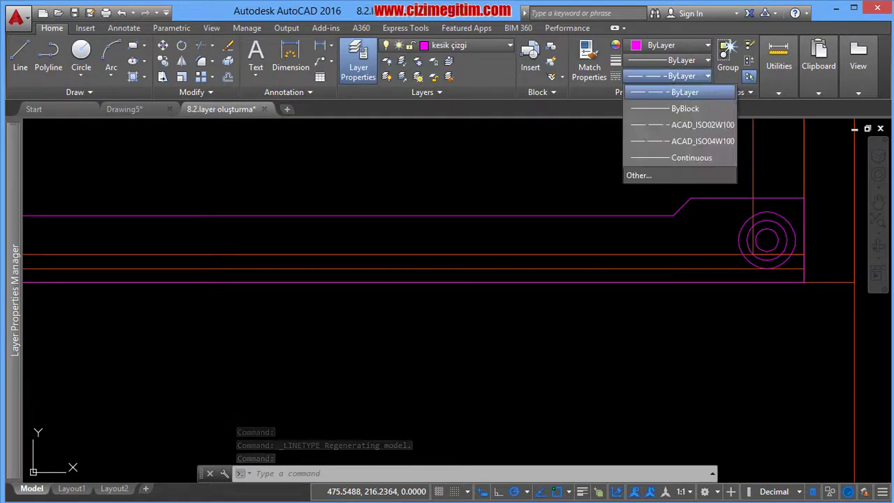
left_click(636, 174)
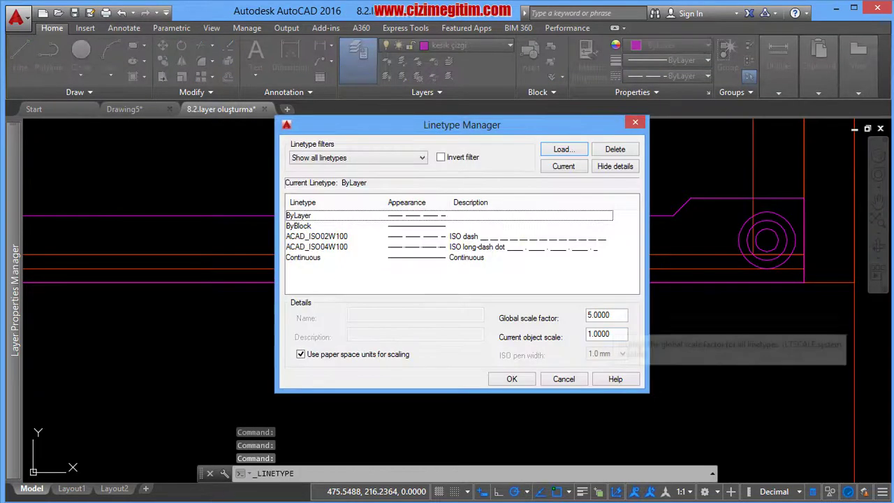
double_click(598, 315)
type("2")
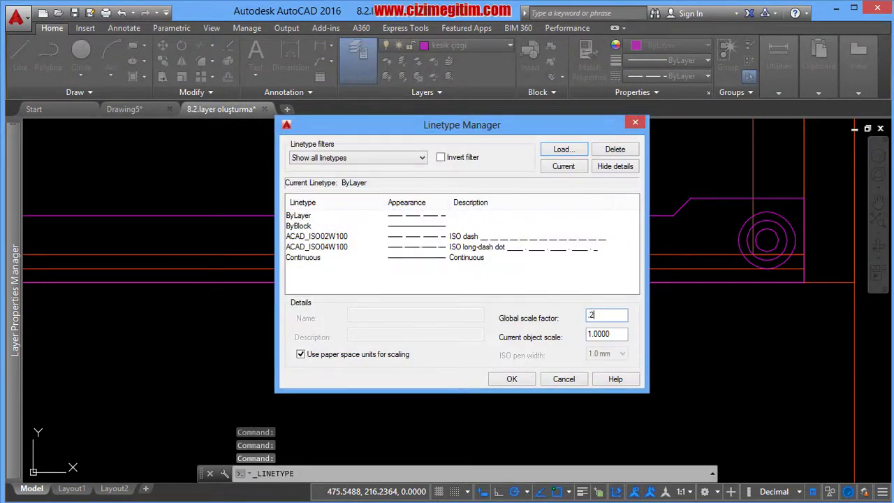
left_click(511, 379)
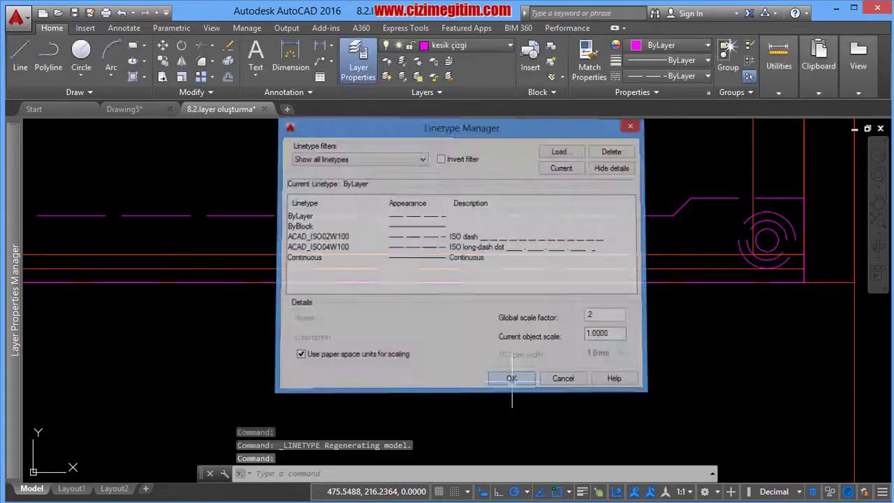
Zoom and pan around the cabinet to check the drawer's dashed line spacing.
scroll(489, 356, "down", 2)
scroll(419, 279, "down", 2)
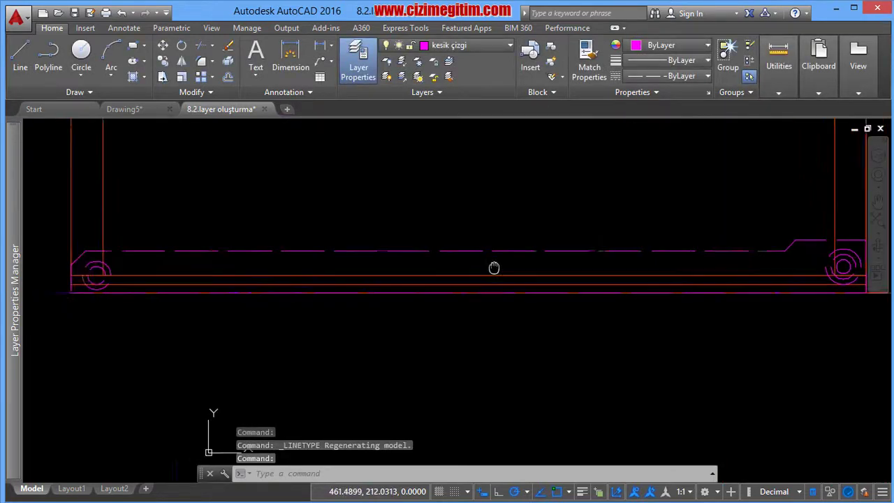
scroll(343, 285, "up", 2)
scroll(371, 262, "up", 1)
scroll(349, 265, "up", 1)
scroll(349, 265, "down", 1)
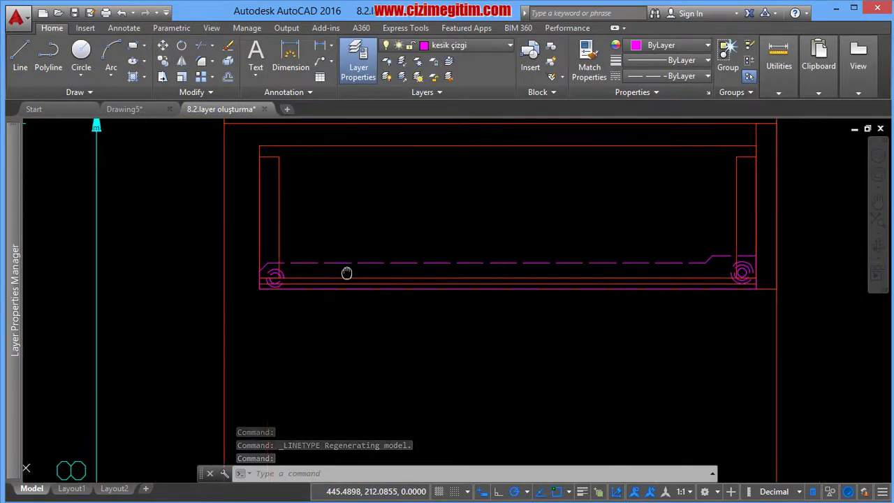
scroll(560, 262, "up", 2)
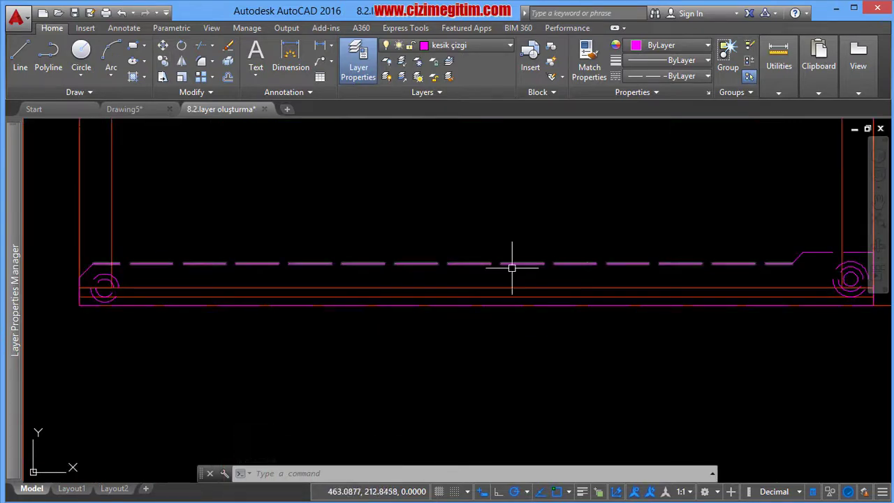
scroll(482, 273, "down", 2)
scroll(412, 227, "down", 3)
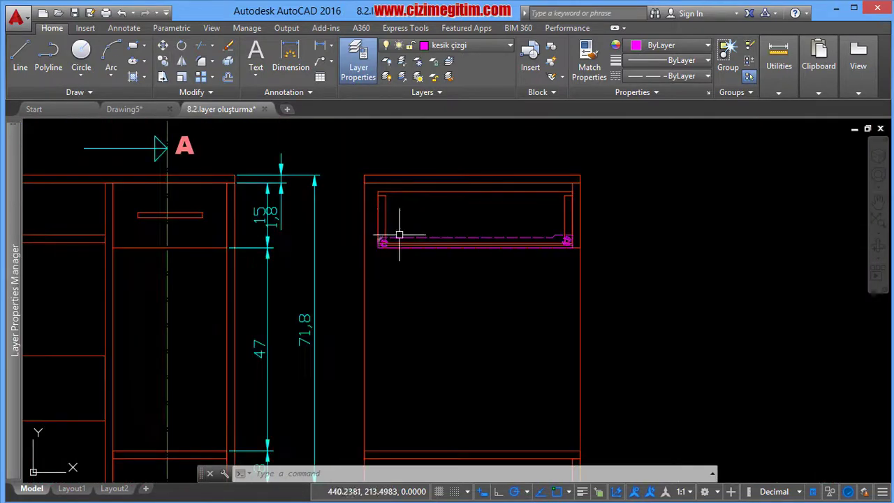
middle_click_drag(399, 233, 425, 232)
middle_click_drag(290, 226, 433, 231)
scroll(322, 222, "up", 2)
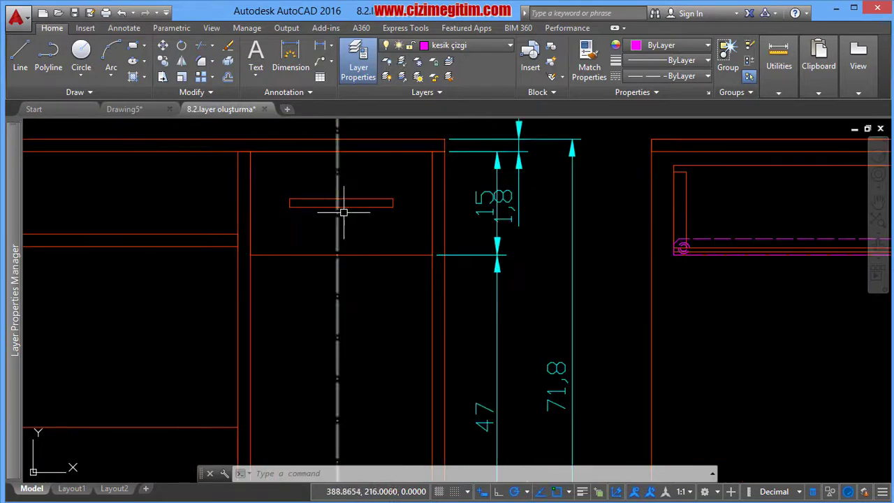
scroll(347, 254, "down", 1)
scroll(347, 256, "down", 3)
middle_click_drag(375, 302, 361, 244)
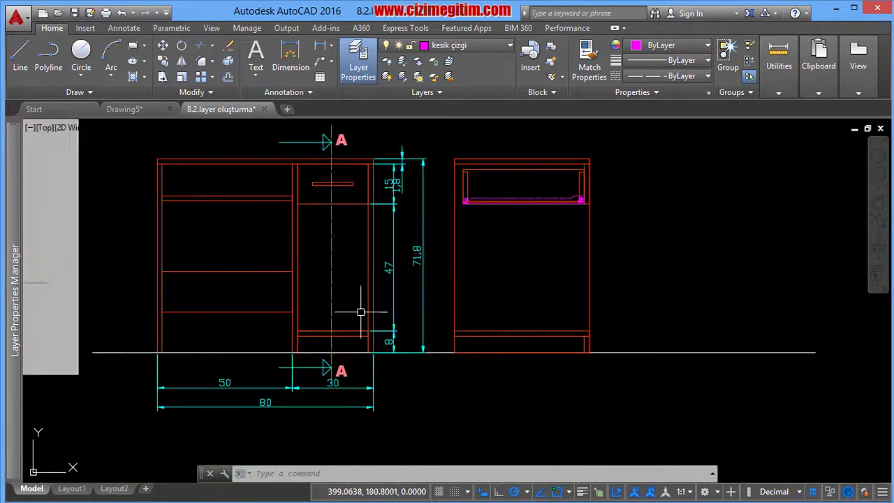
scroll(353, 373, "up", 4)
left_click(670, 76)
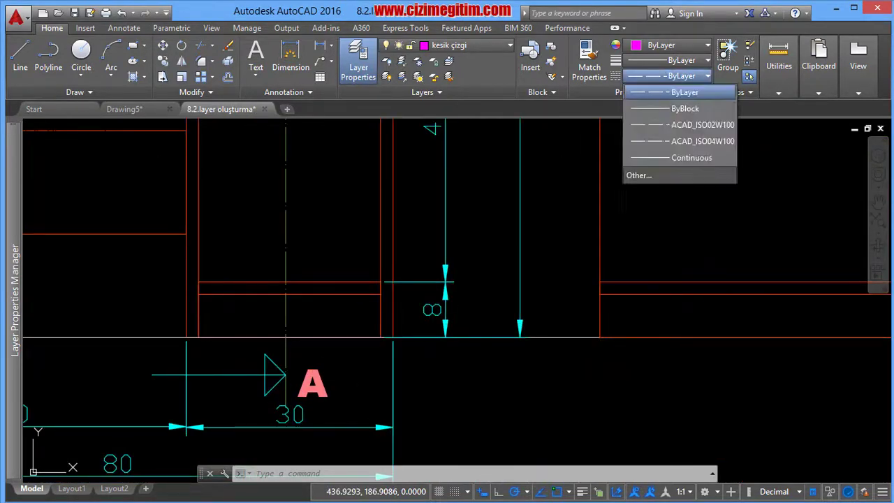
left_click(639, 175)
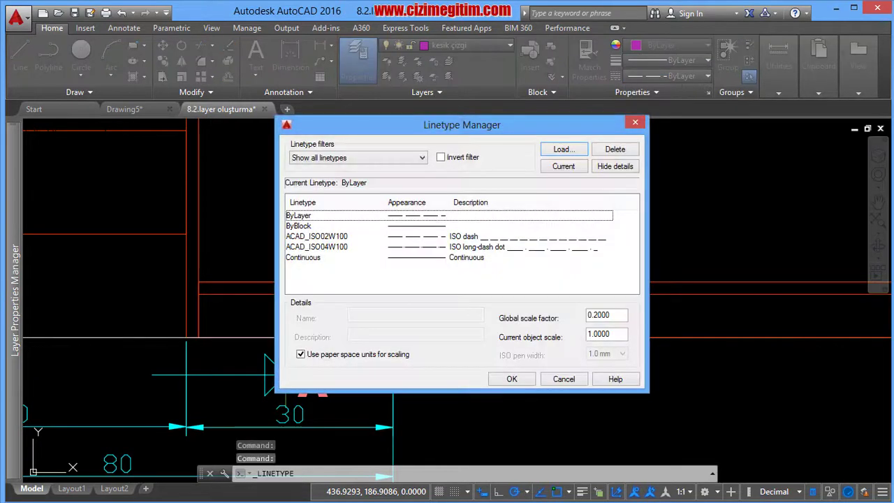
left_click(316, 237)
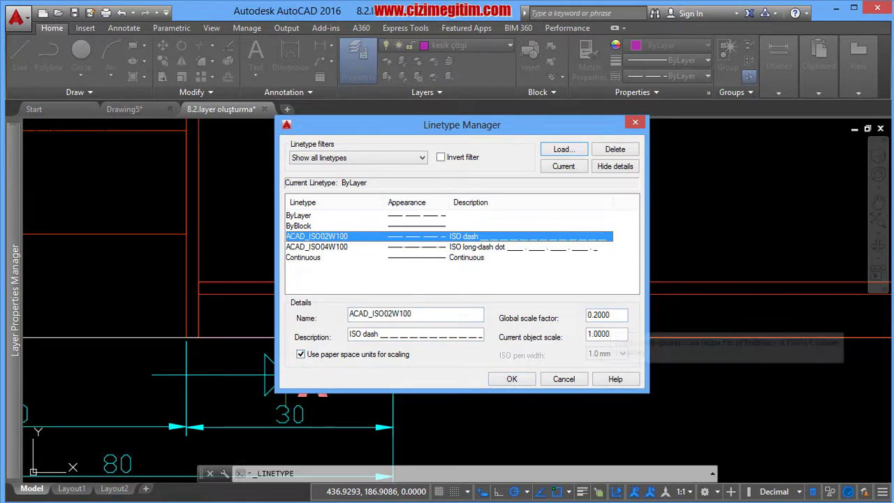
left_click(512, 379)
scroll(535, 343, "down", 6)
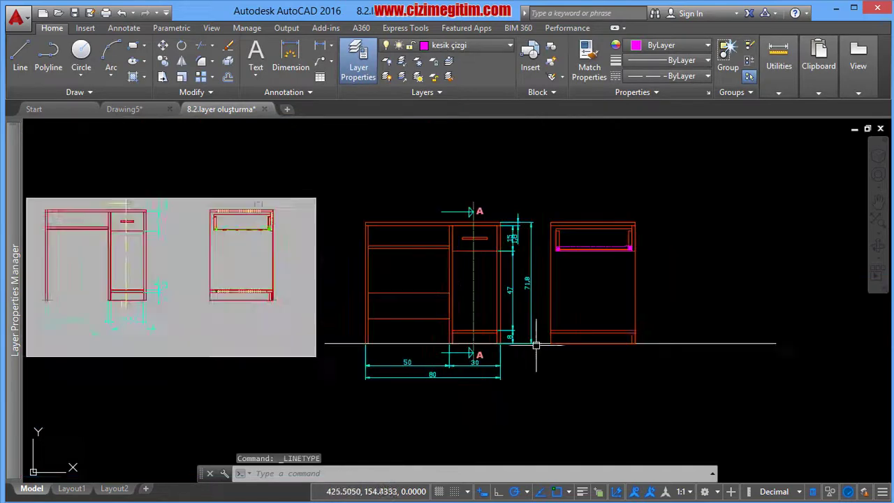
scroll(574, 253, "up", 6)
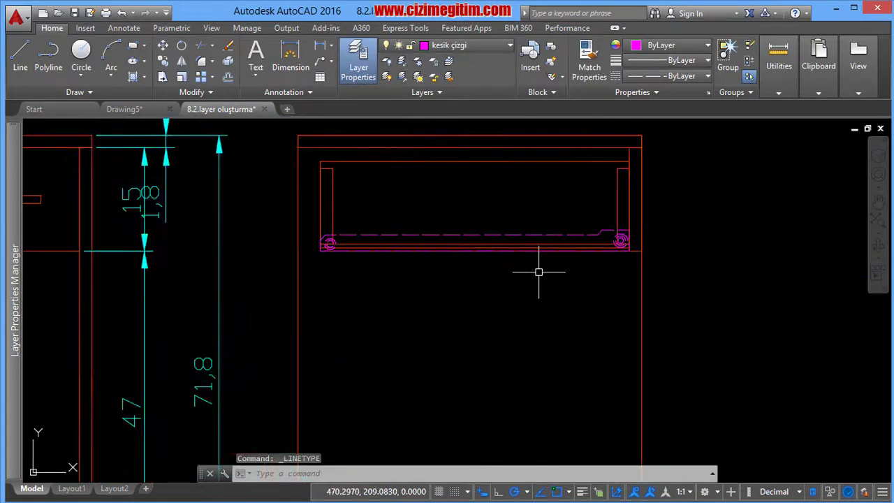
scroll(509, 305, "down", 4)
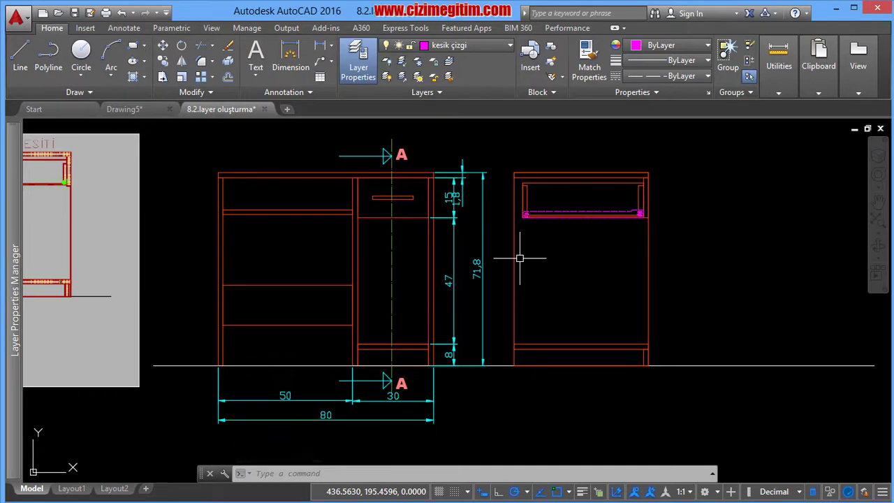
scroll(519, 259, "down", 3)
scroll(505, 256, "down", 4)
scroll(440, 259, "up", 5)
mouse_move(409, 253)
middle_mouse_down()
mouse_move(477, 268)
mouse_move(384, 291)
middle_mouse_up()
scroll(380, 272, "up", 2)
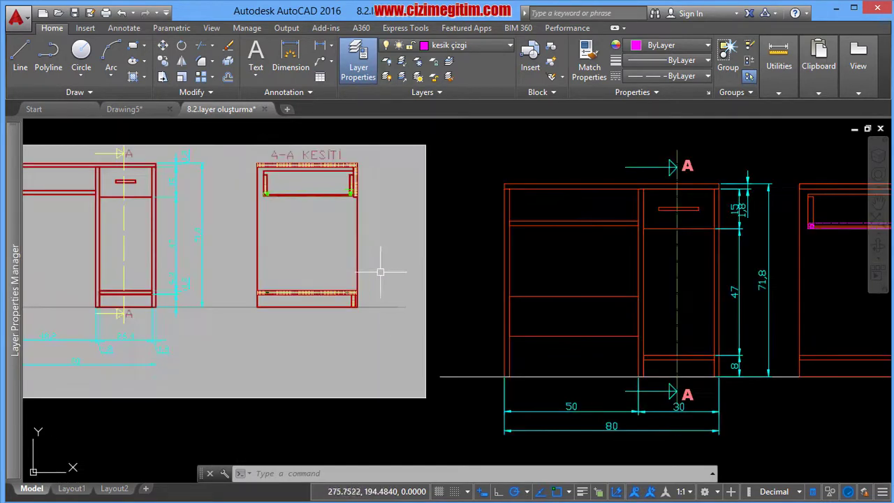
middle_click_drag(556, 304, 429, 313)
middle_click_drag(736, 314, 603, 317)
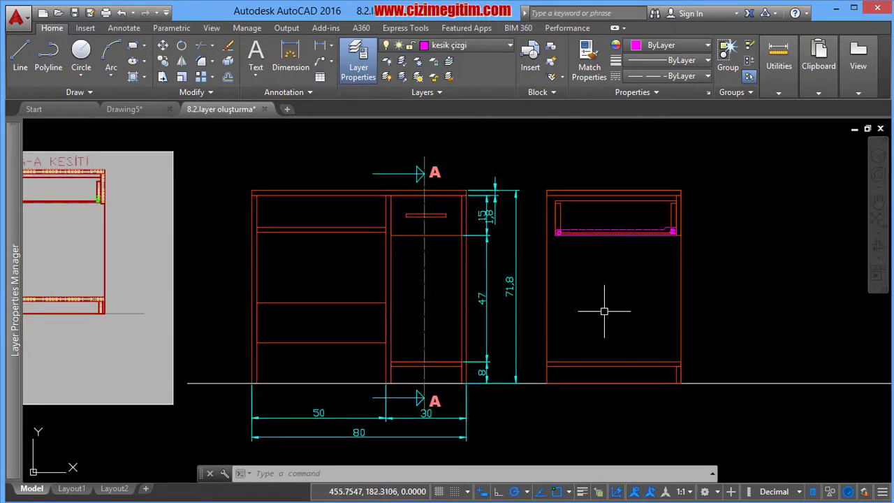
Make tarama the current layer, hatch the section's top panel, and select the new hatch.
left_click(489, 45)
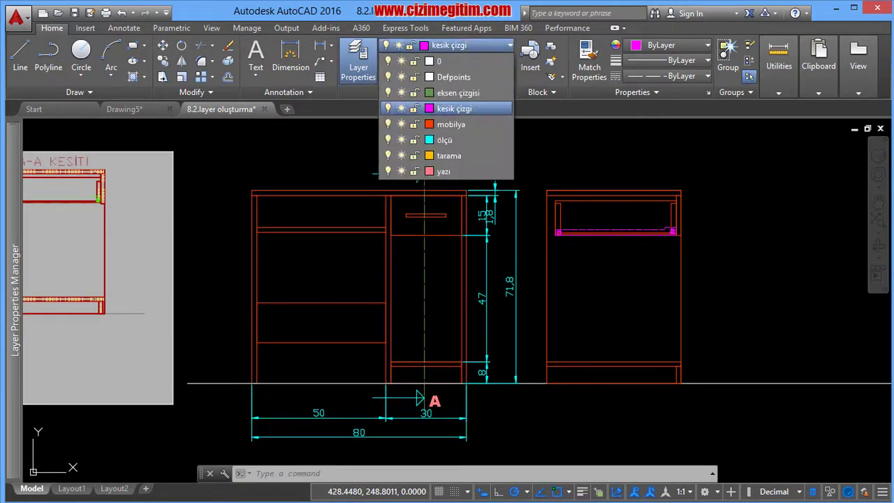
left_click(447, 156)
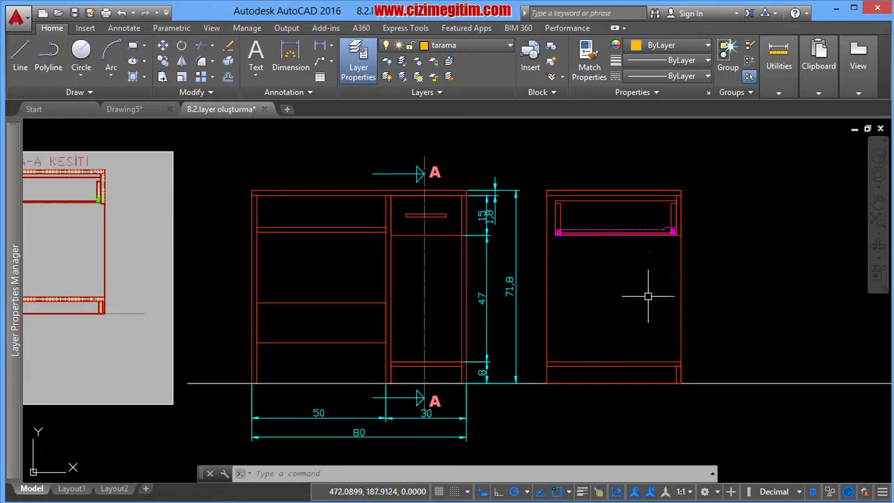
type("H")
key("Return")
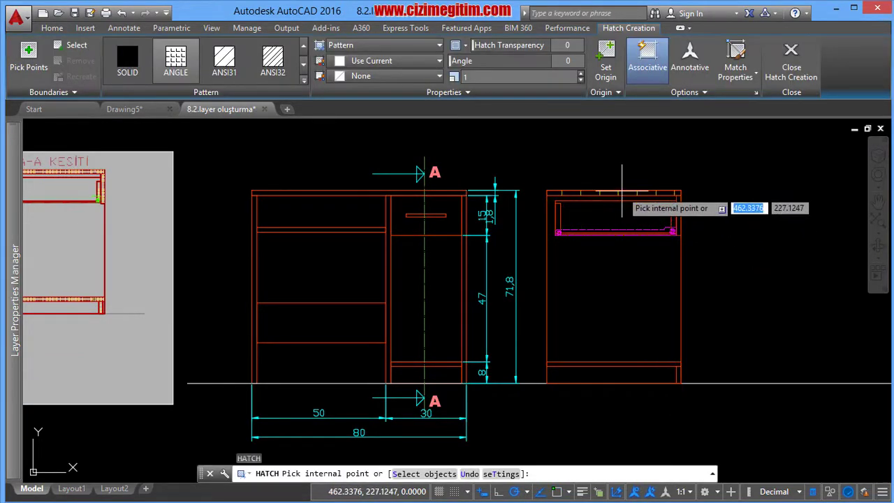
left_click(624, 223)
scroll(675, 222, "up", 2)
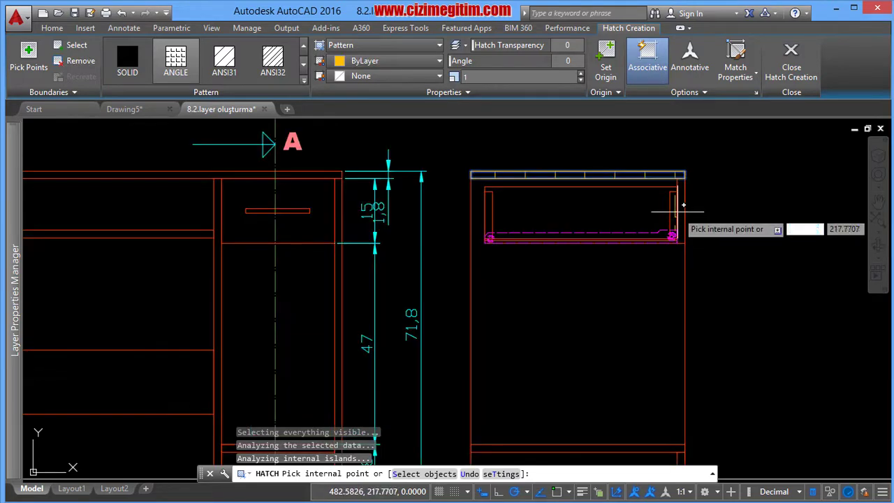
middle_click_drag(671, 258, 672, 160)
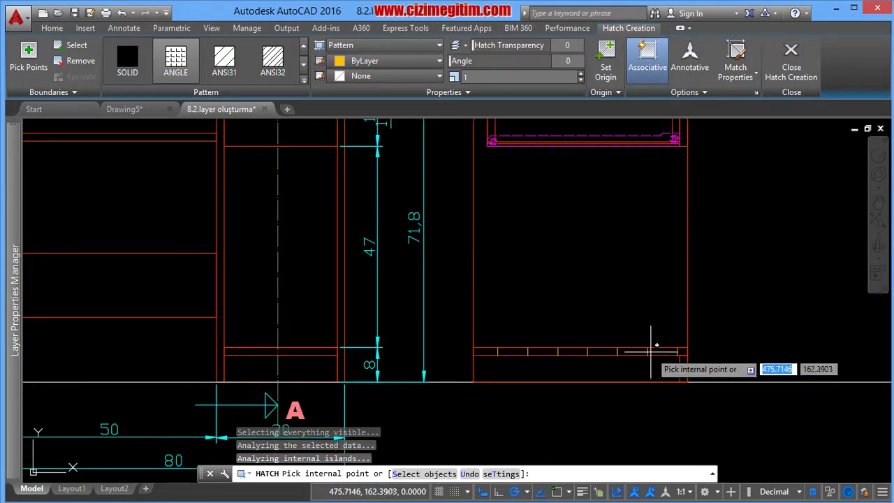
key("Return")
scroll(655, 317, "down", 3)
scroll(643, 196, "up", 2)
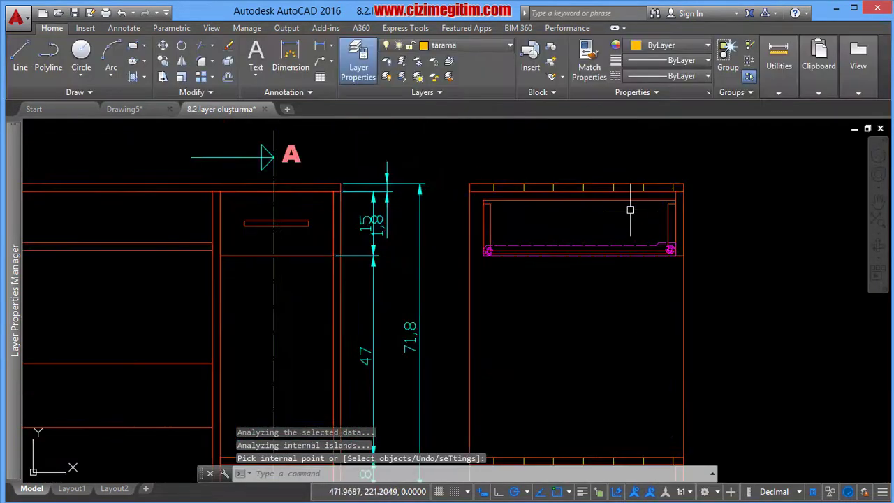
scroll(614, 187, "up", 4)
left_click(612, 188)
type(".2")
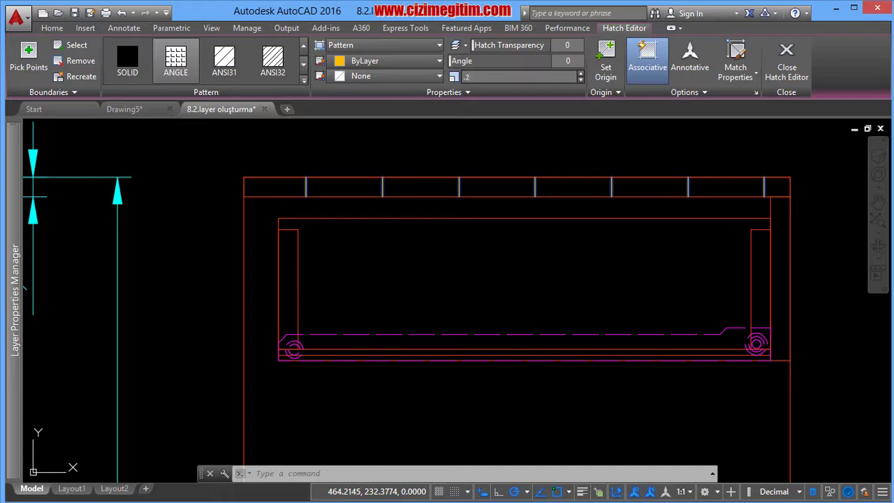
Apply a 0.2 hatch scale and browse the pattern gallery to choose LINE.
key("Return")
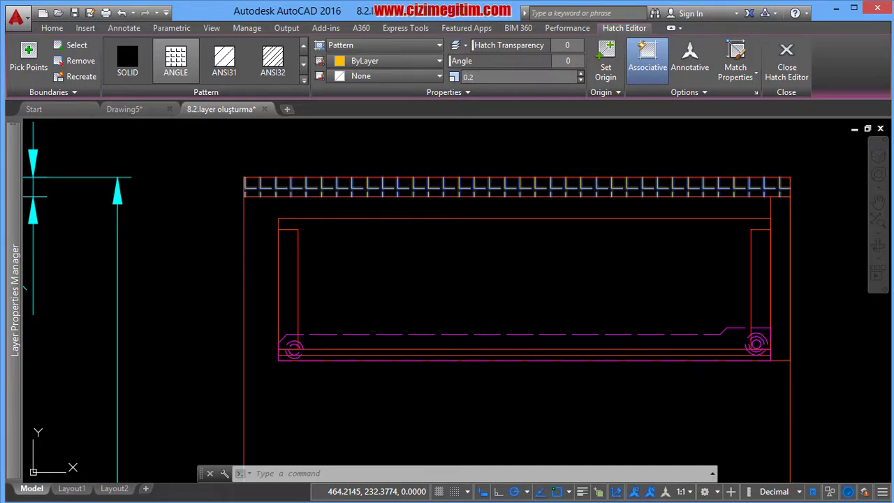
left_click(273, 59)
left_click(303, 63)
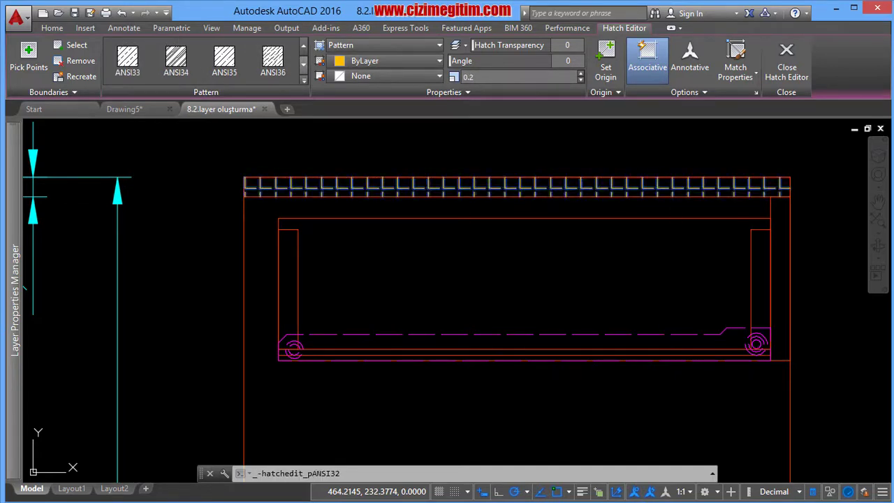
left_click(303, 64)
left_click(303, 64)
left_click(303, 63)
left_click(303, 64)
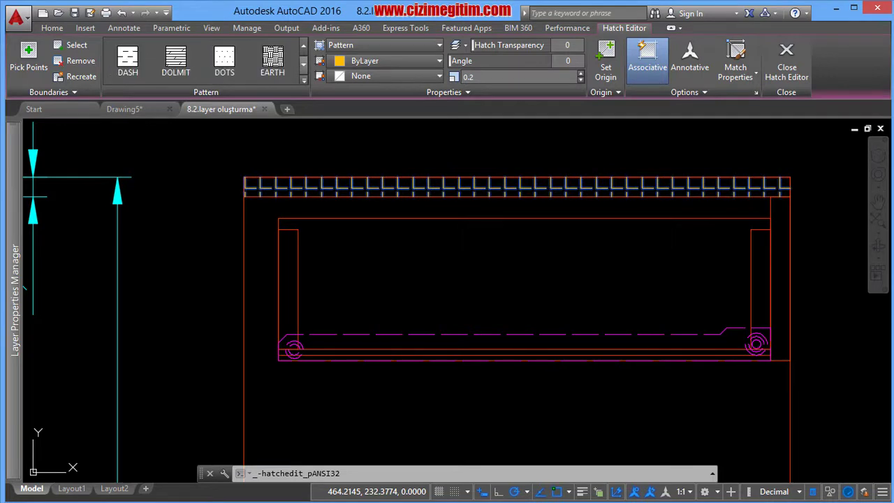
left_click(304, 63)
left_click(303, 64)
left_click(304, 63)
left_click(303, 63)
left_click(303, 63)
left_click(303, 63)
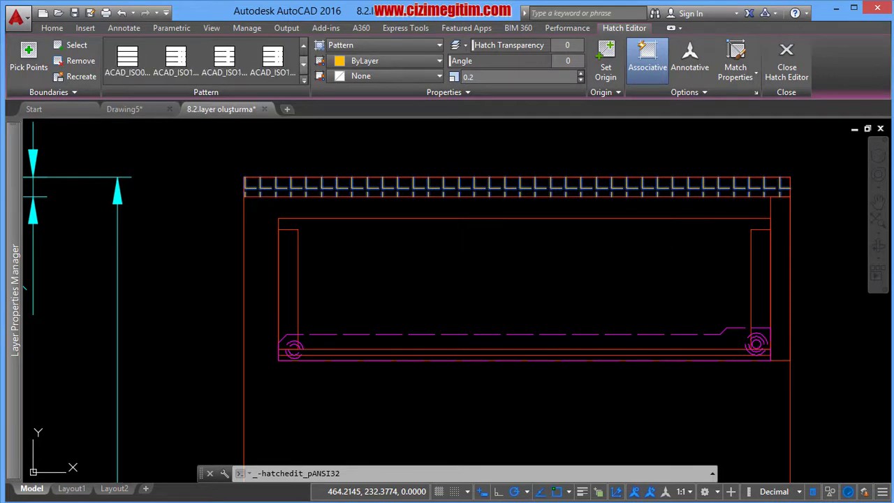
left_click(303, 63)
left_click(303, 64)
left_click(303, 64)
left_click(303, 64)
left_click(303, 64)
left_click(303, 63)
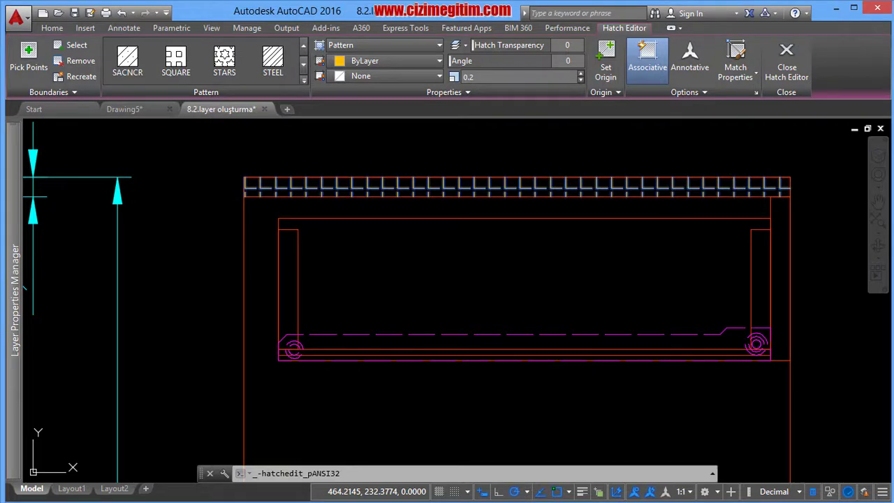
left_click(303, 45)
left_click(303, 45)
left_click(224, 60)
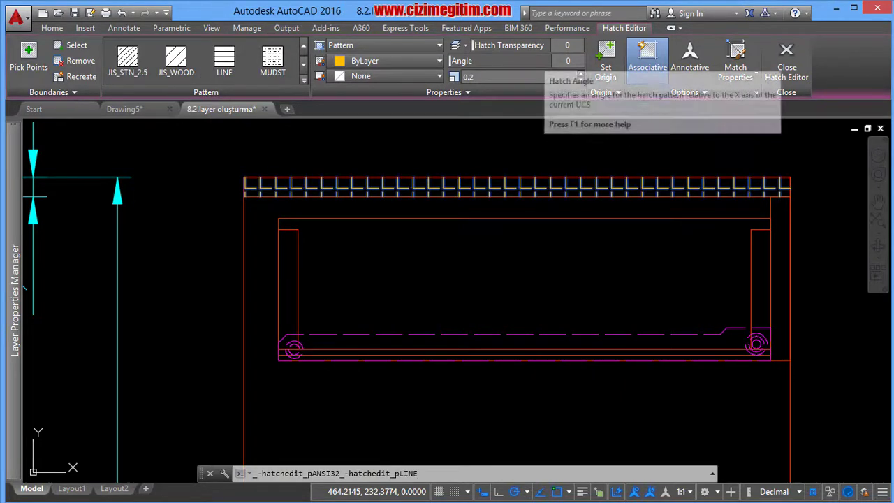
Set the hatch angle to 90° and try the ANSI31 and ANGLE patterns.
left_click(567, 60)
type("90")
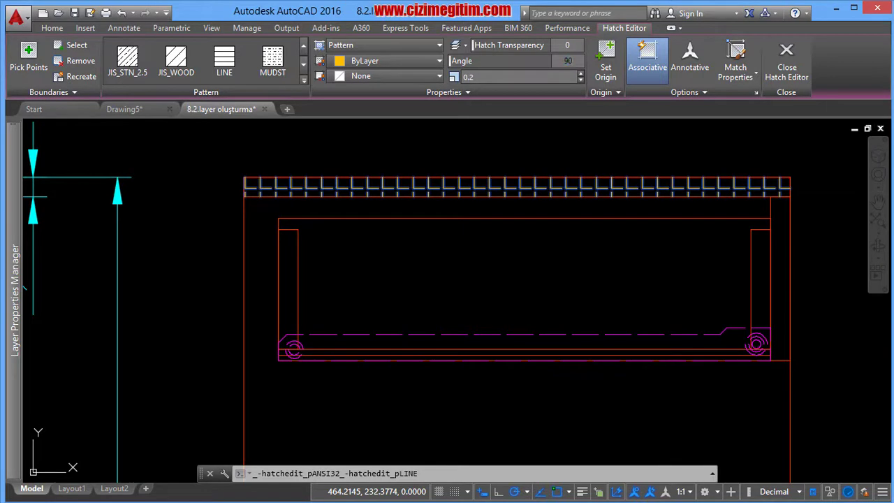
key("Return")
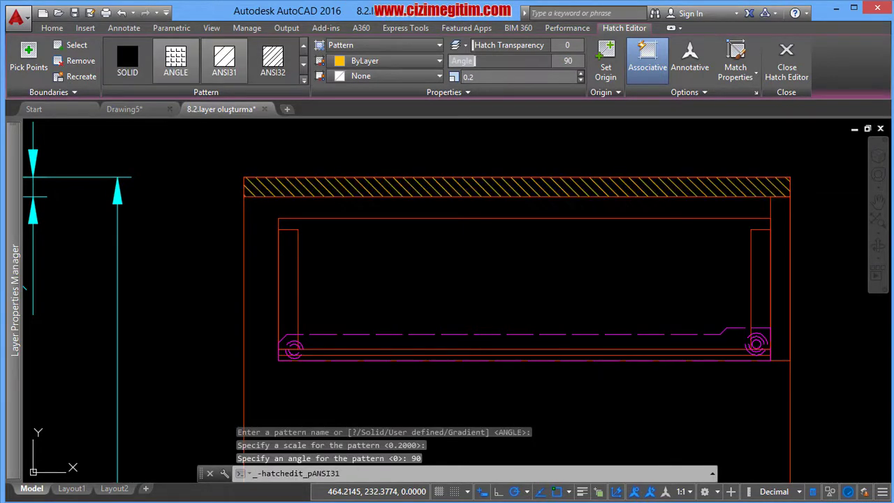
left_click(225, 59)
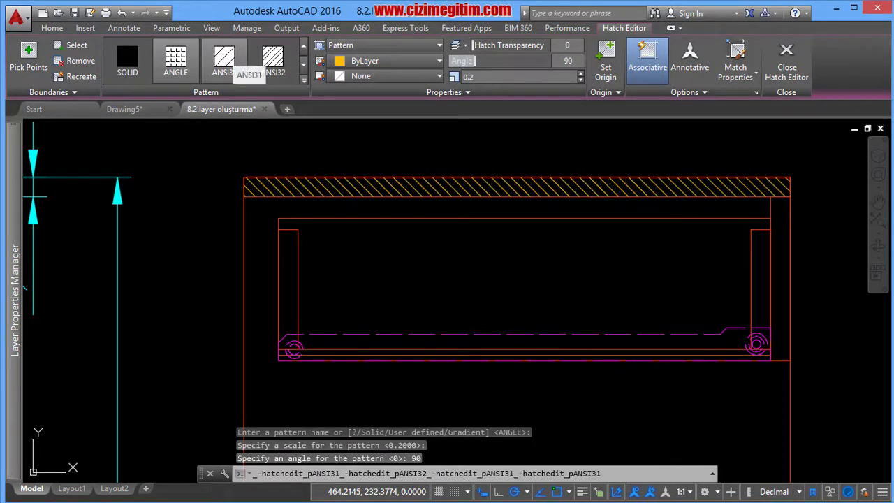
left_click(175, 60)
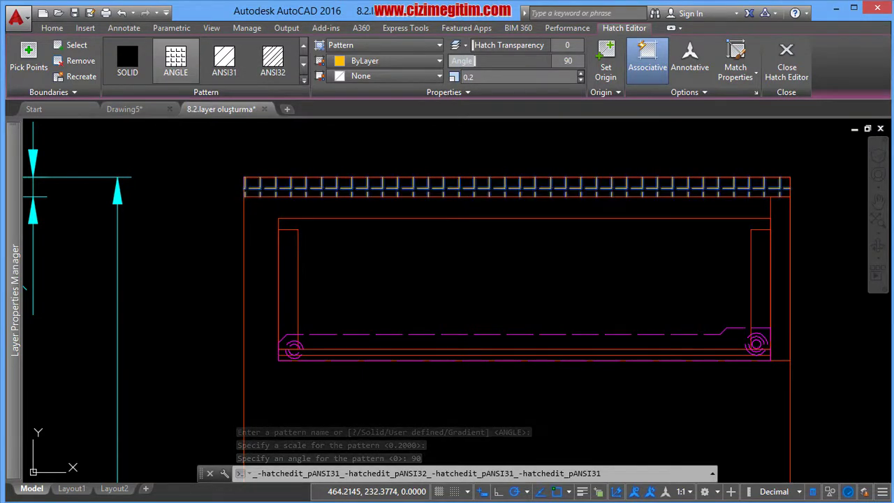
Choose LINE from the full pattern list for vertical lines and close the Hatch Editor.
left_click(304, 79)
scroll(176, 63, "down", 4)
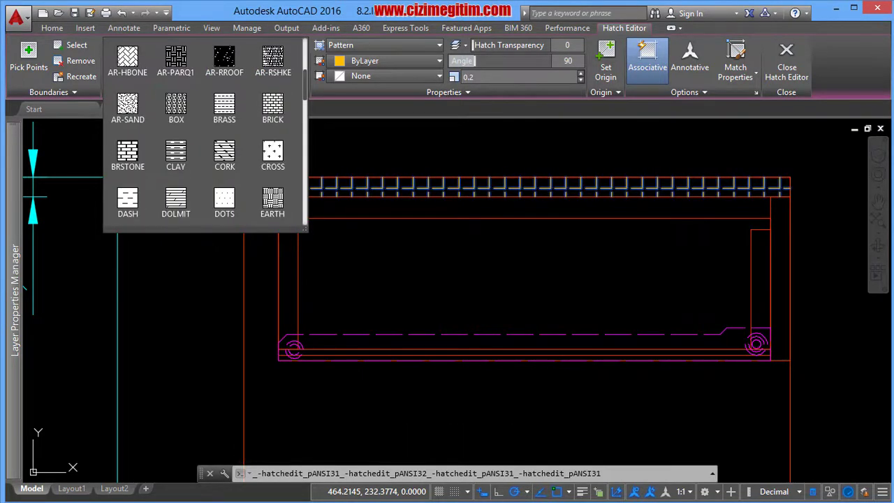
scroll(176, 62, "down", 5)
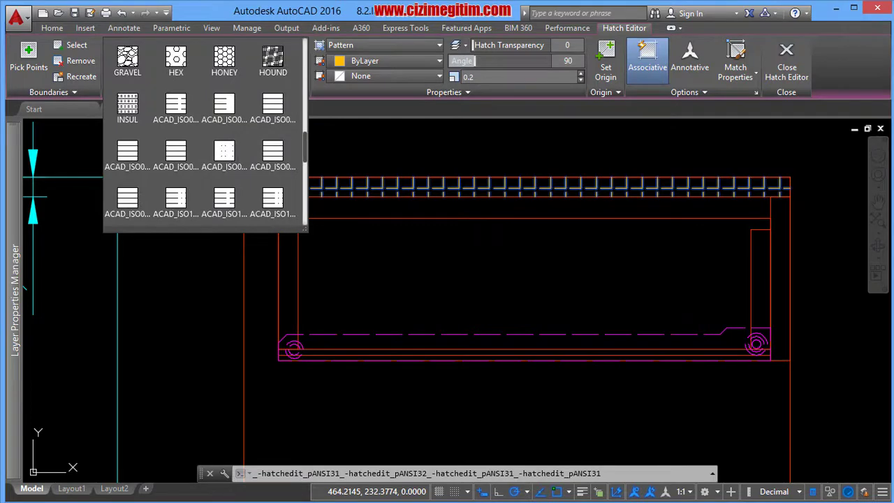
scroll(202, 133, "down", 1)
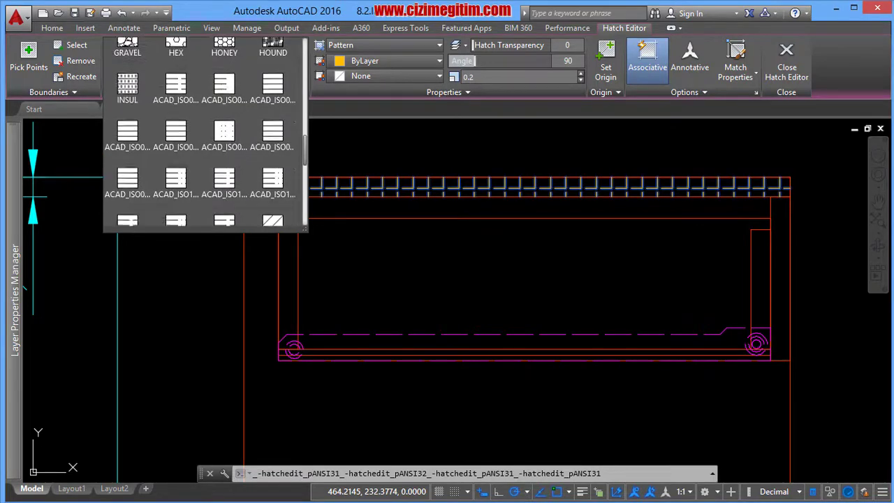
scroll(202, 132, "down", 2)
scroll(203, 133, "down", 2)
scroll(203, 133, "down", 2)
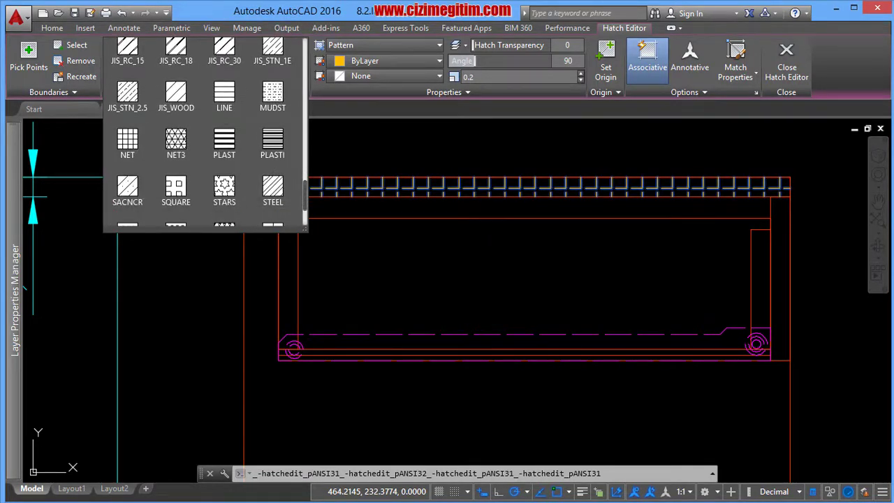
left_click(225, 97)
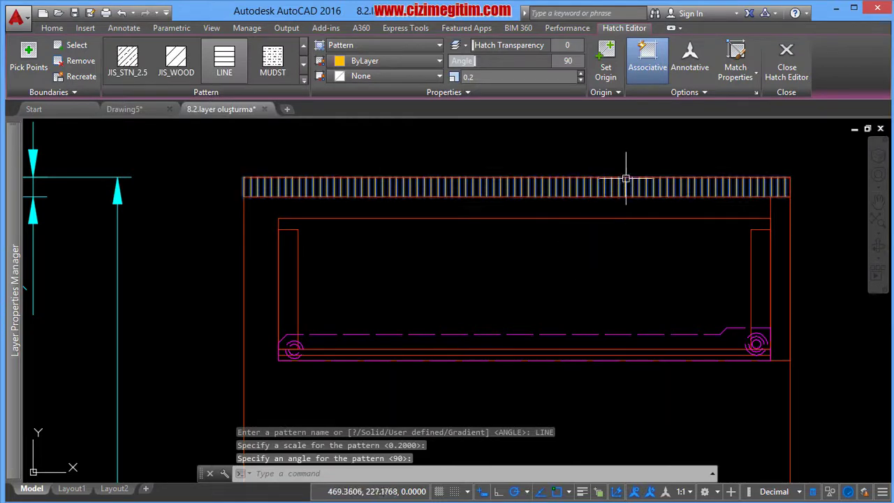
key("Escape")
scroll(600, 169, "down", 4)
middle_click_drag(558, 248, 524, 221)
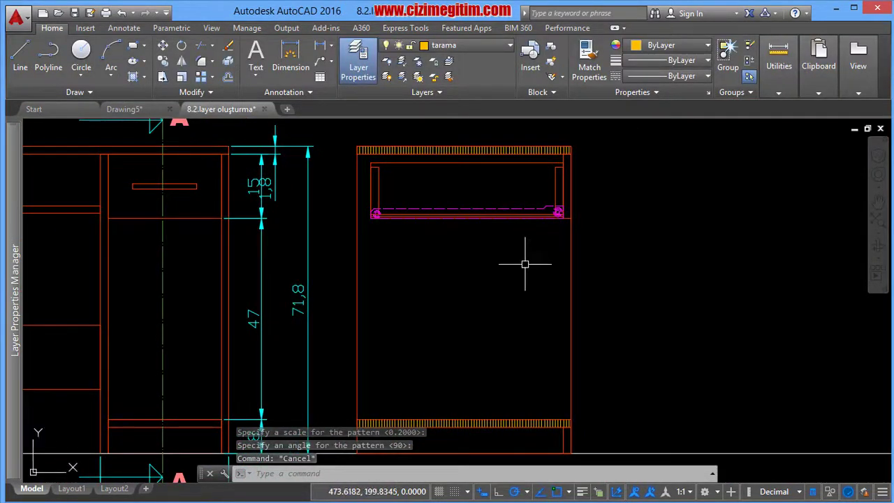
Hatch the A-A section's drawer side panels and right edge strip with vertical lines.
type("h")
key("Return")
left_click(565, 192)
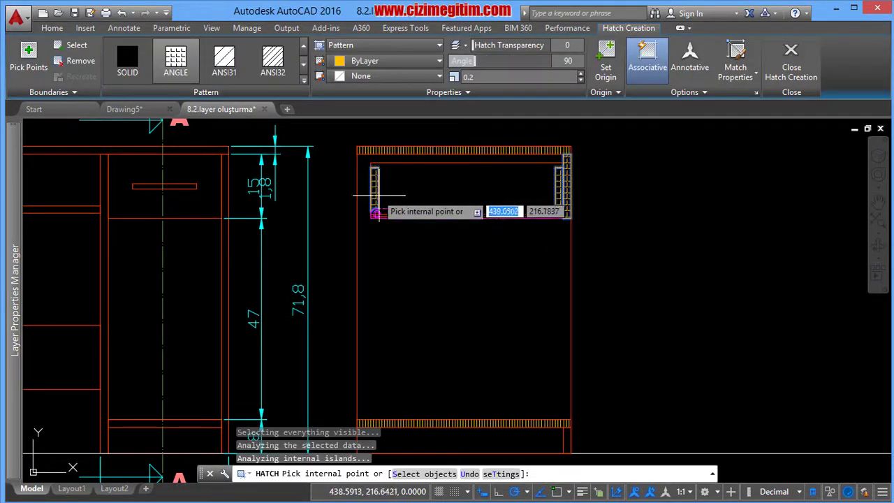
scroll(407, 182, "up", 1)
scroll(538, 319, "down", 1)
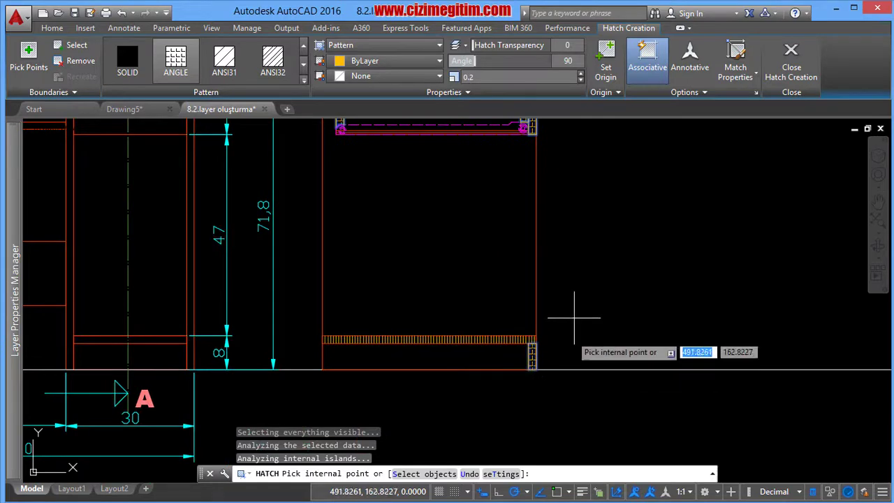
right_click(576, 258)
left_click(595, 265)
mouse_move(572, 260)
middle_mouse_down()
mouse_move(561, 337)
mouse_move(564, 241)
mouse_move(594, 220)
middle_mouse_up()
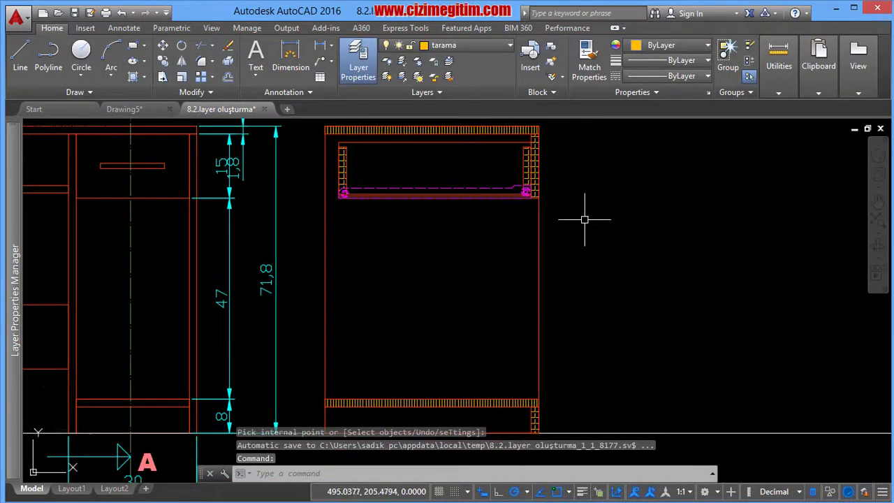
middle_click_drag(583, 187, 587, 238)
scroll(568, 216, "up", 2)
type("MA")
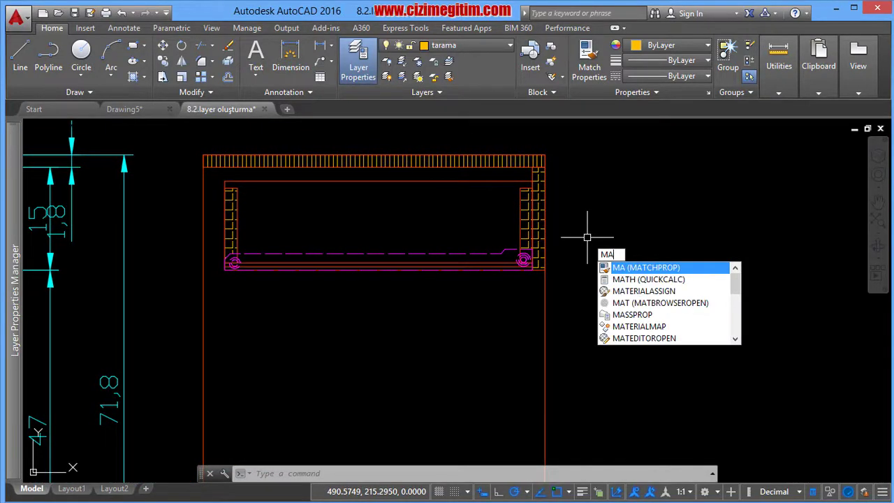
Match the top panel's vertical LINE hatch onto the side panel hatches with MATCHPROP.
key("Return")
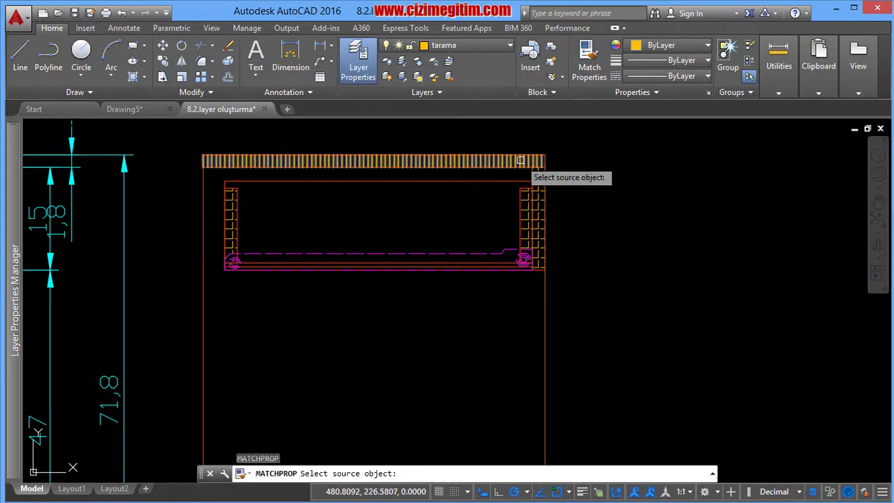
left_click(521, 161)
scroll(547, 204, "up", 4)
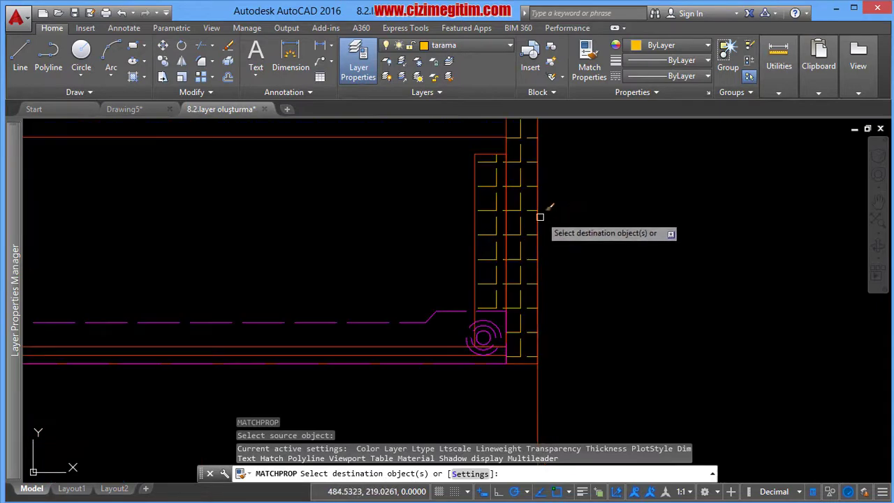
scroll(521, 222, "down", 2)
scroll(555, 259, "down", 2)
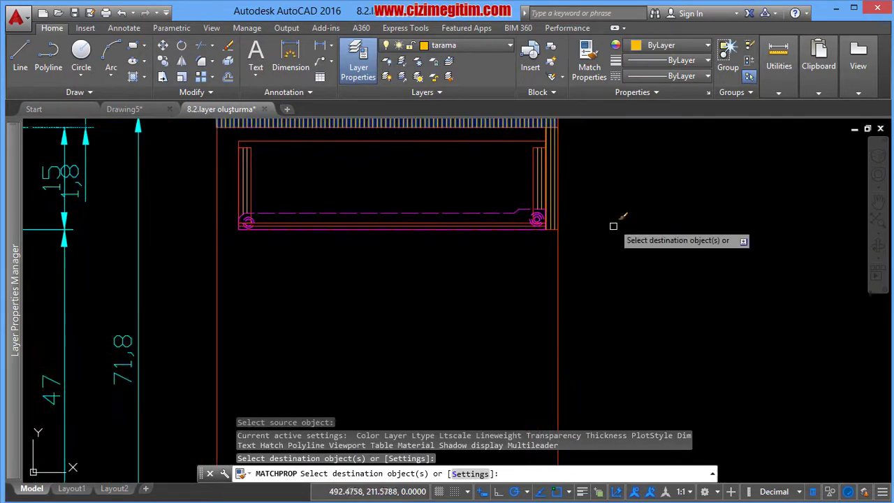
scroll(614, 224, "down", 3)
key("Return")
Select the right side-panel hatch in the A-A section for editing.
scroll(587, 248, "up", 3)
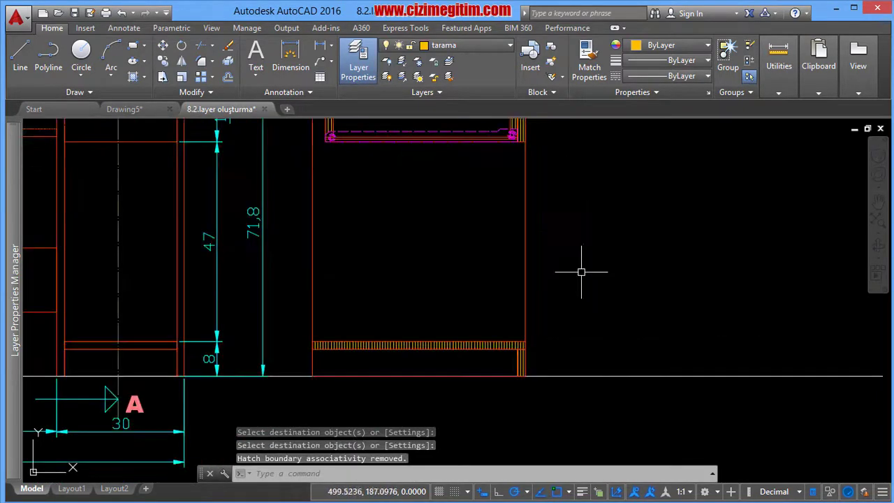
scroll(552, 315, "up", 3)
middle_click_drag(523, 324, 514, 227)
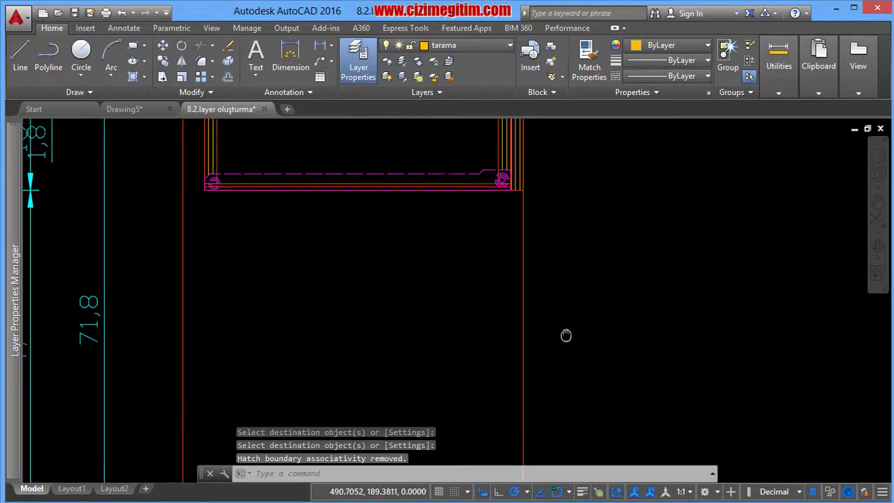
scroll(514, 227, "up", 2)
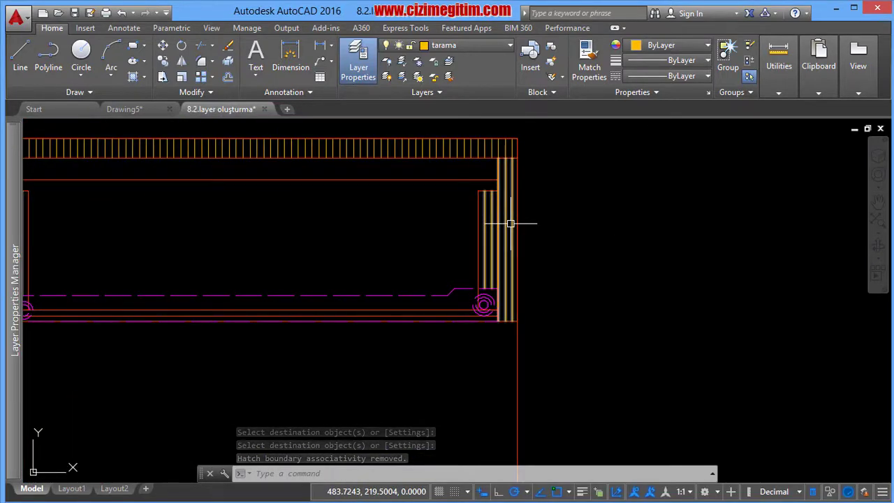
left_click(509, 220)
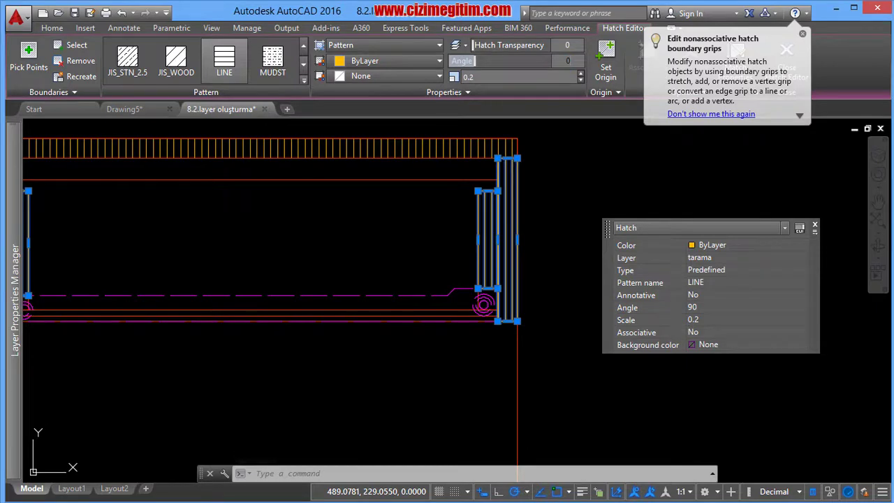
Apply a 0° angle to the side-panel hatch and center both desk views on screen.
key("Return")
key("Escape")
scroll(593, 254, "down", 5)
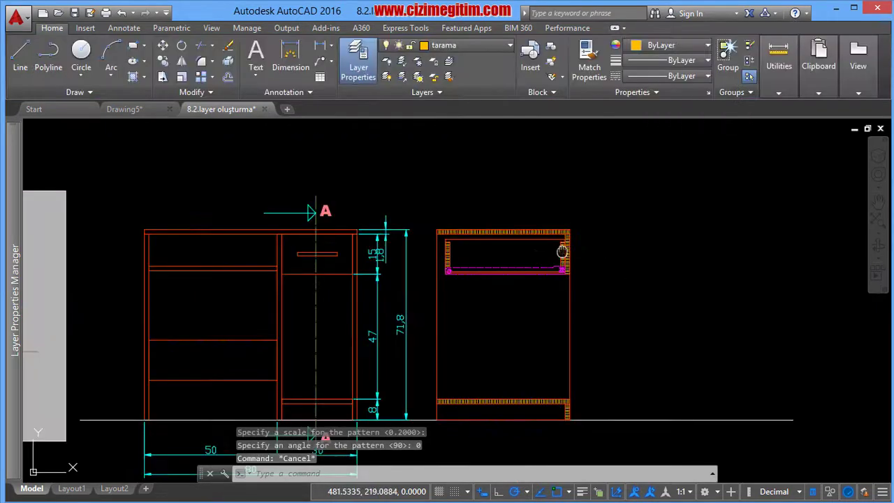
mouse_move(562, 252)
middle_mouse_down()
mouse_move(551, 283)
mouse_move(570, 266)
middle_mouse_up()
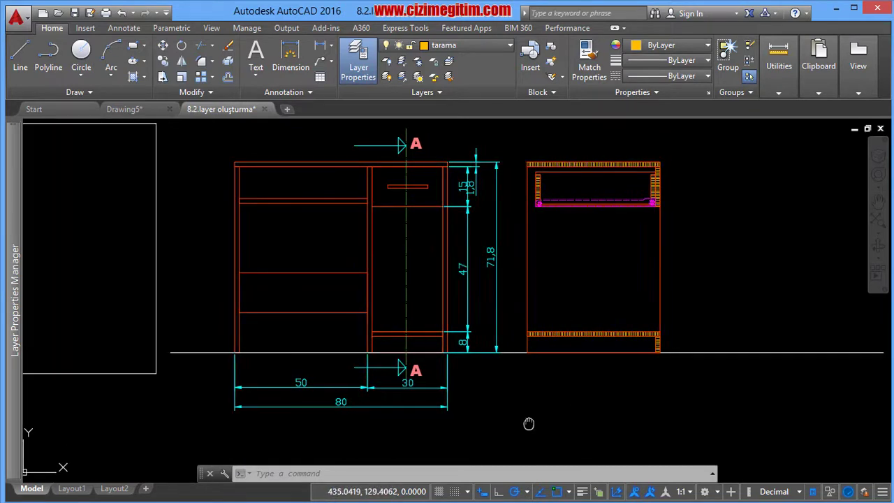
middle_click_drag(526, 423, 500, 417)
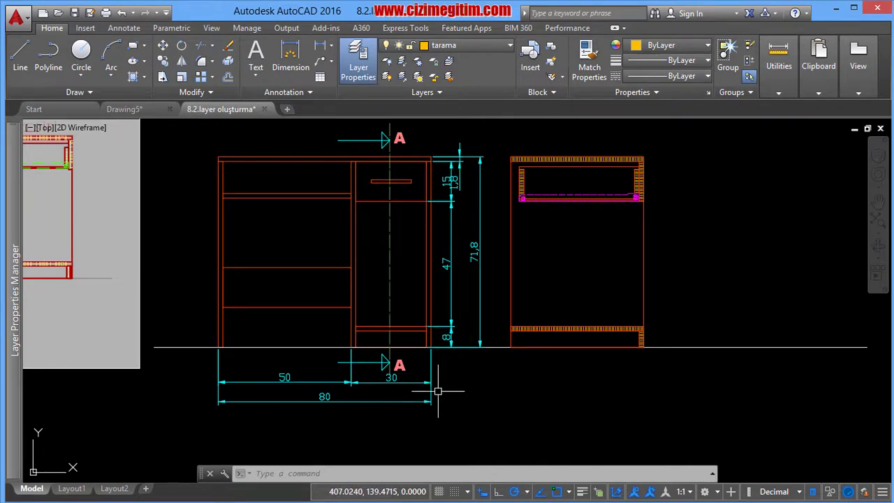
left_click(475, 45)
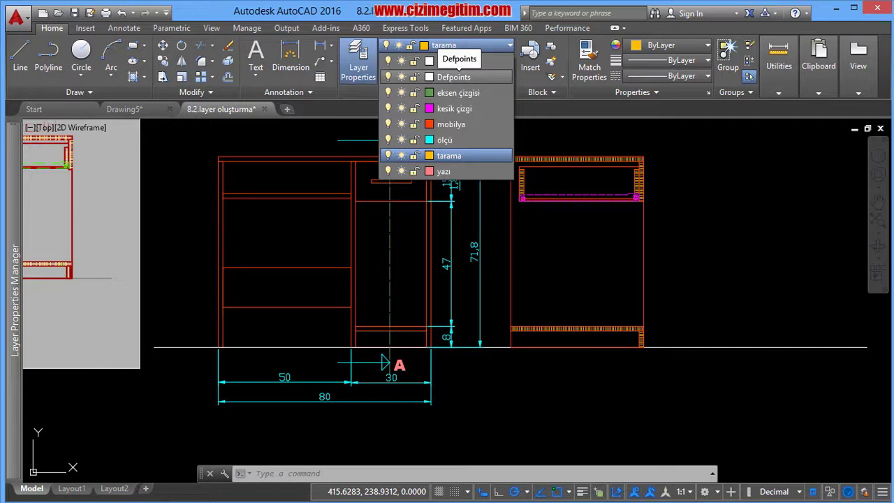
key("Escape")
middle_click_drag(719, 266, 690, 268)
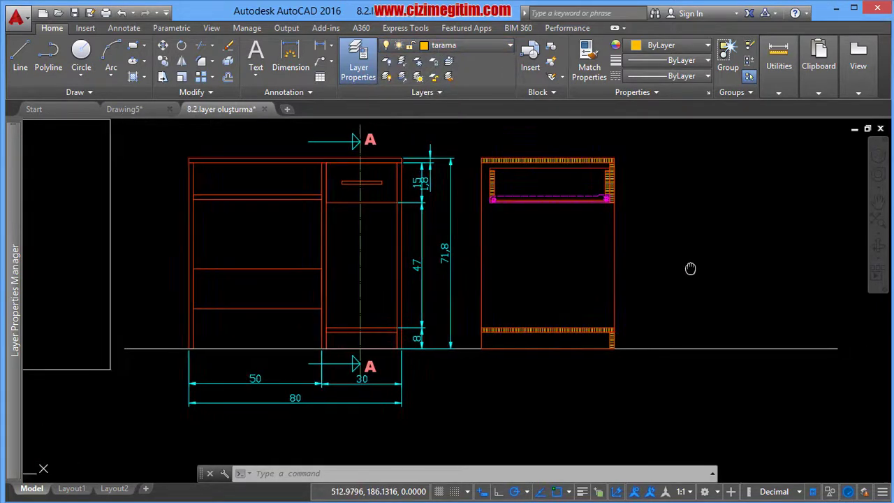
middle_click_drag(734, 246, 678, 255)
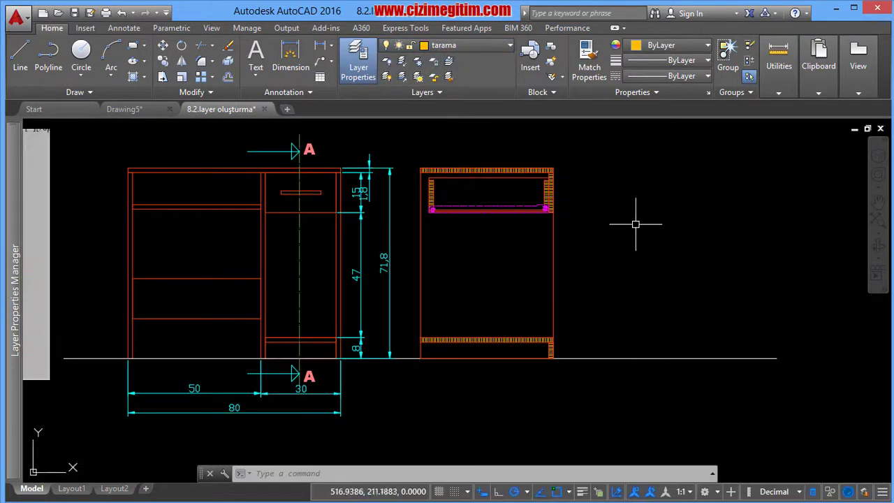